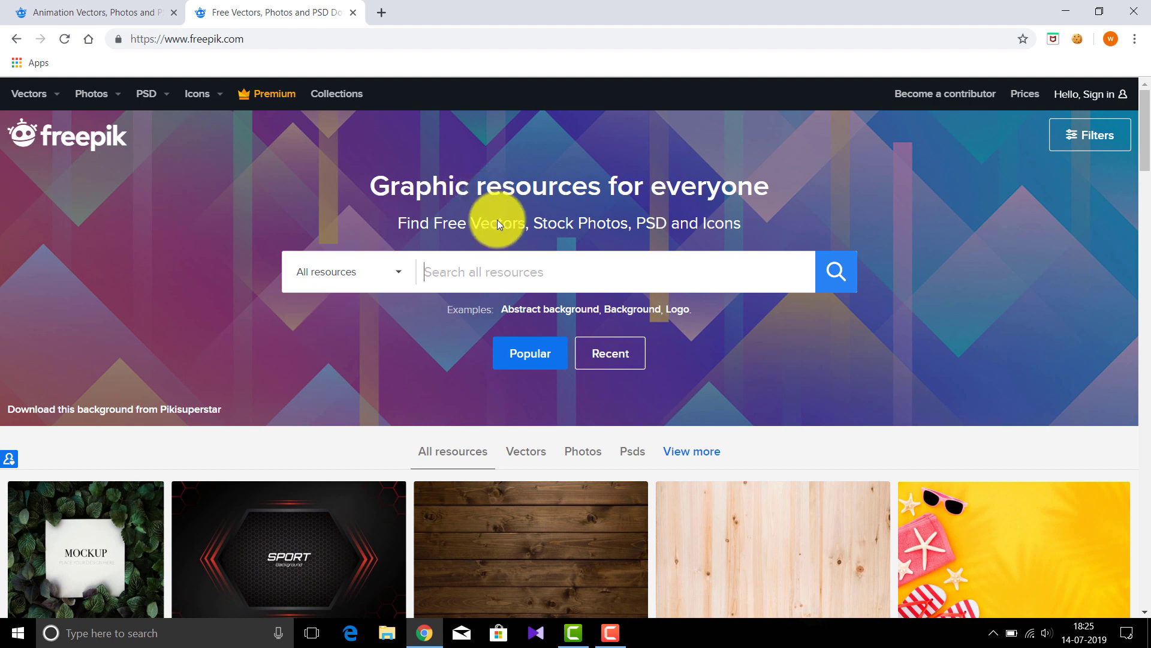
Search all Freepik resources for "animation"
{"action": "left_click", "coordinate": [514, 271]}
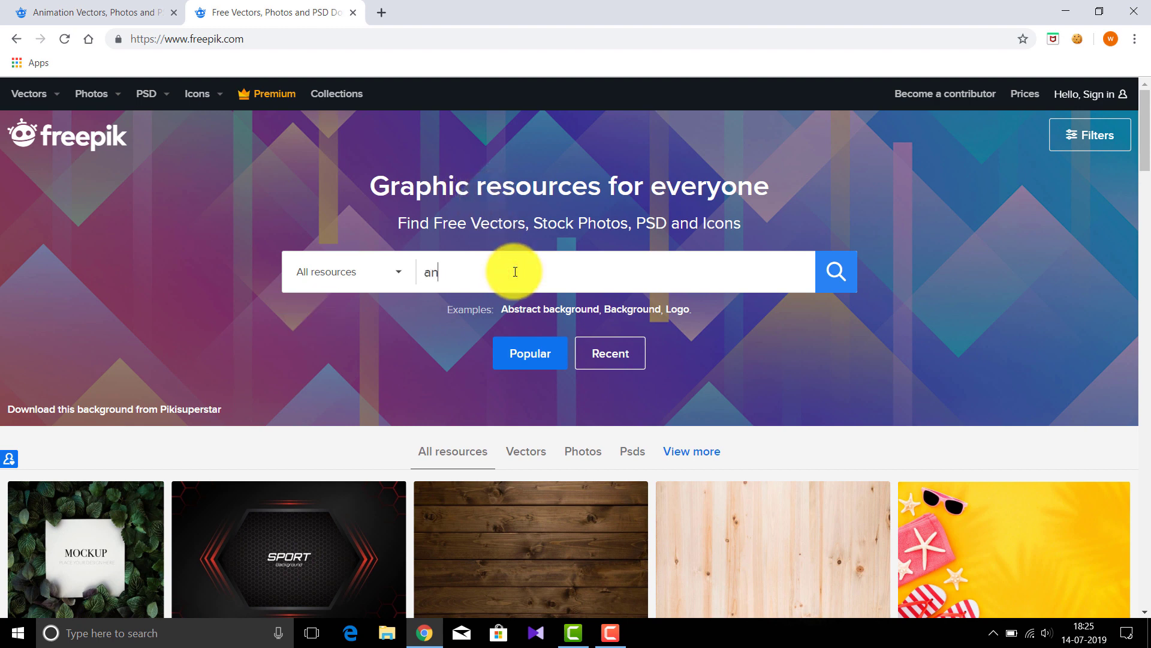
{"action": "type", "text": "animat"}
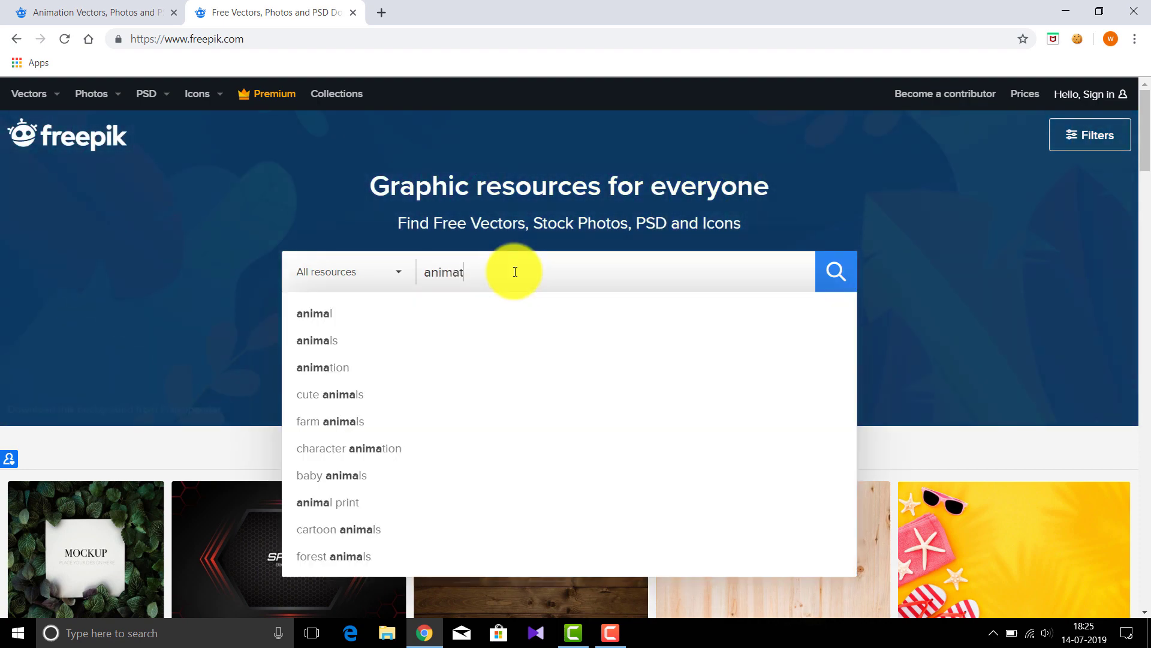
{"action": "left_click", "coordinate": [504, 307]}
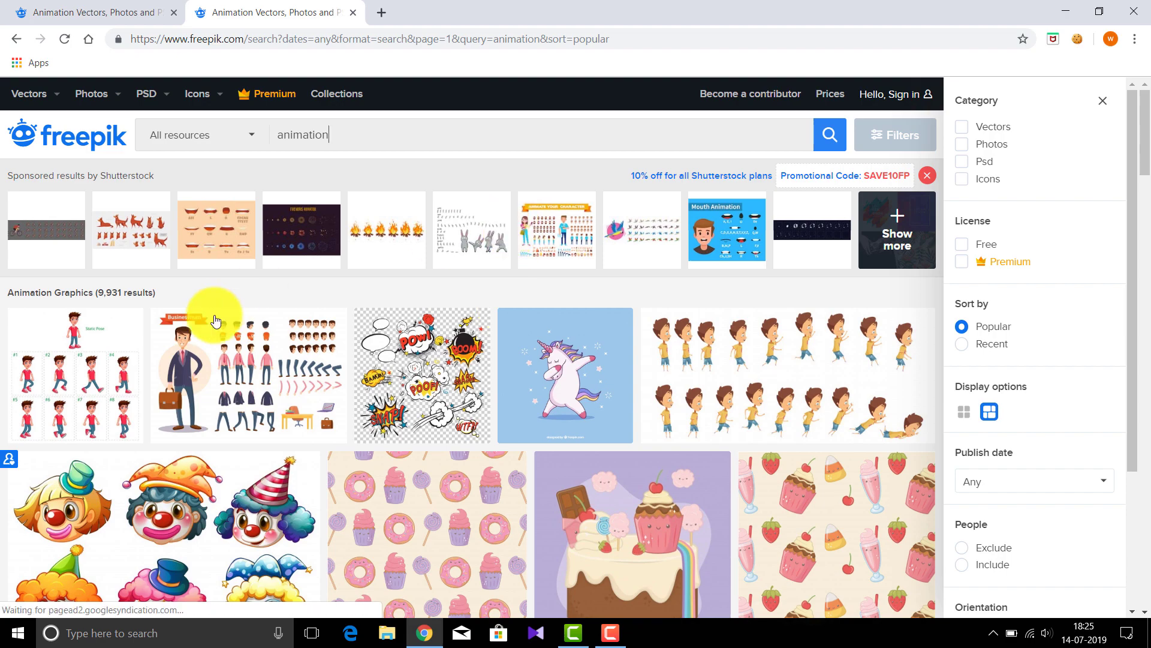
Look through the animation search results for a suitable character illustration
{"action": "scroll", "coordinate": [184, 269], "scroll_direction": "down", "scroll_amount": 2}
{"action": "scroll", "coordinate": [184, 269], "scroll_direction": "down", "scroll_amount": 7}
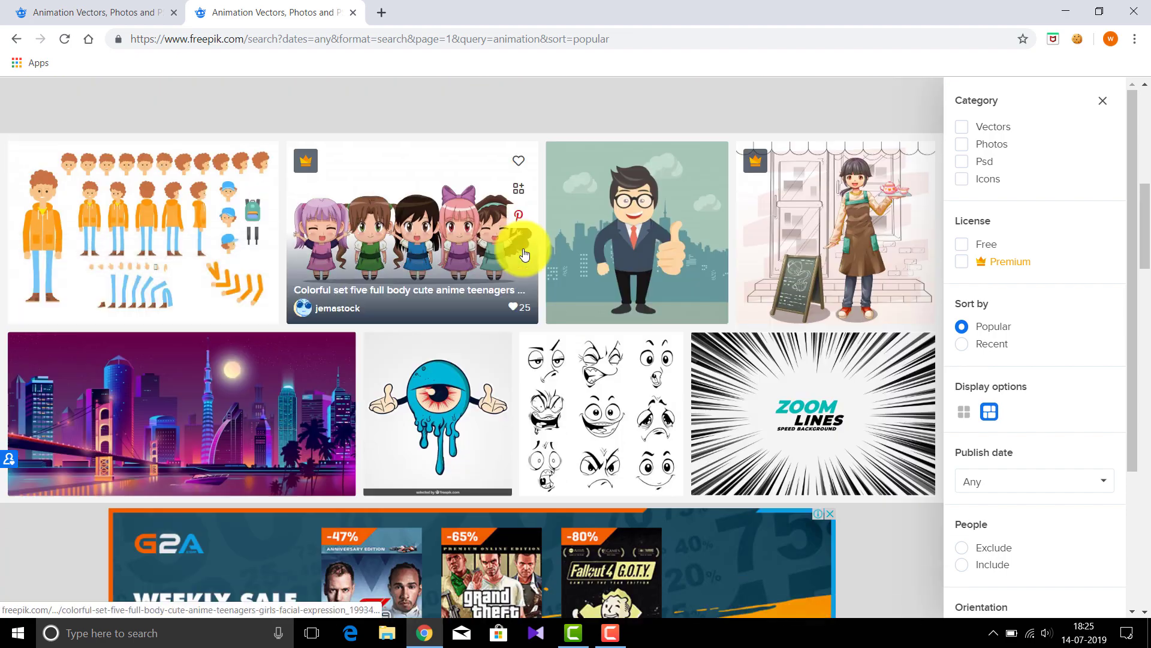
{"action": "scroll", "coordinate": [304, 460], "scroll_direction": "down", "scroll_amount": 2}
{"action": "scroll", "coordinate": [282, 264], "scroll_direction": "down", "scroll_amount": 4}
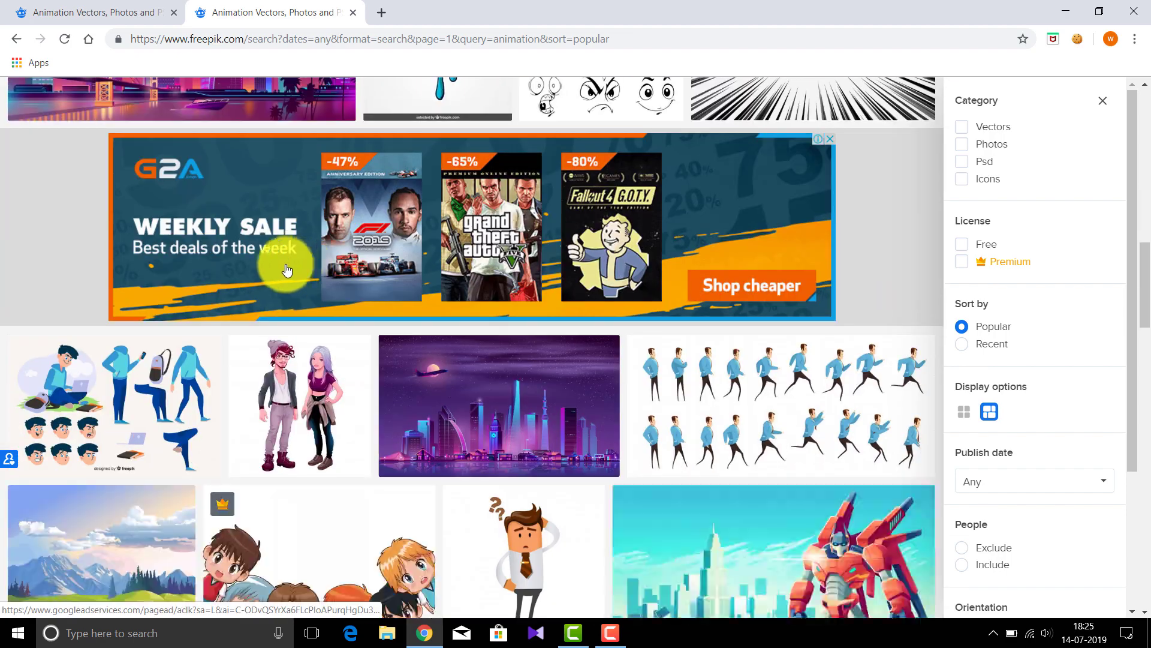
{"action": "scroll", "coordinate": [424, 334], "scroll_direction": "down", "scroll_amount": 1}
{"action": "scroll", "coordinate": [411, 334], "scroll_direction": "up", "scroll_amount": 9}
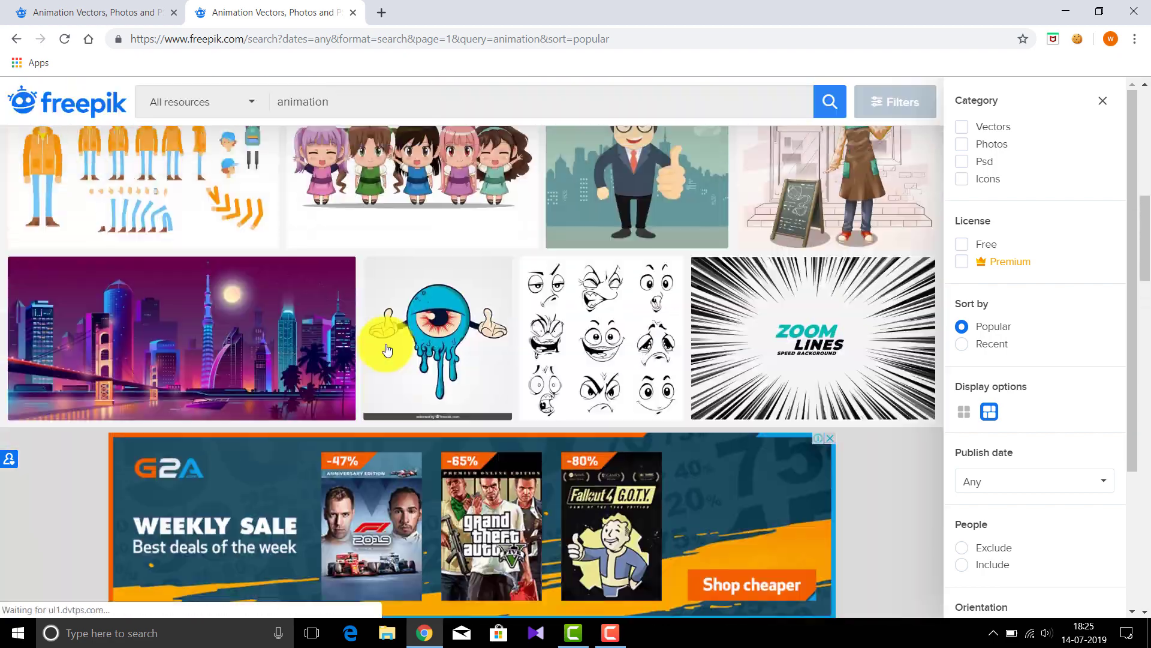
{"action": "scroll", "coordinate": [389, 347], "scroll_direction": "up", "scroll_amount": 5}
{"action": "scroll", "coordinate": [411, 354], "scroll_direction": "down", "scroll_amount": 17}
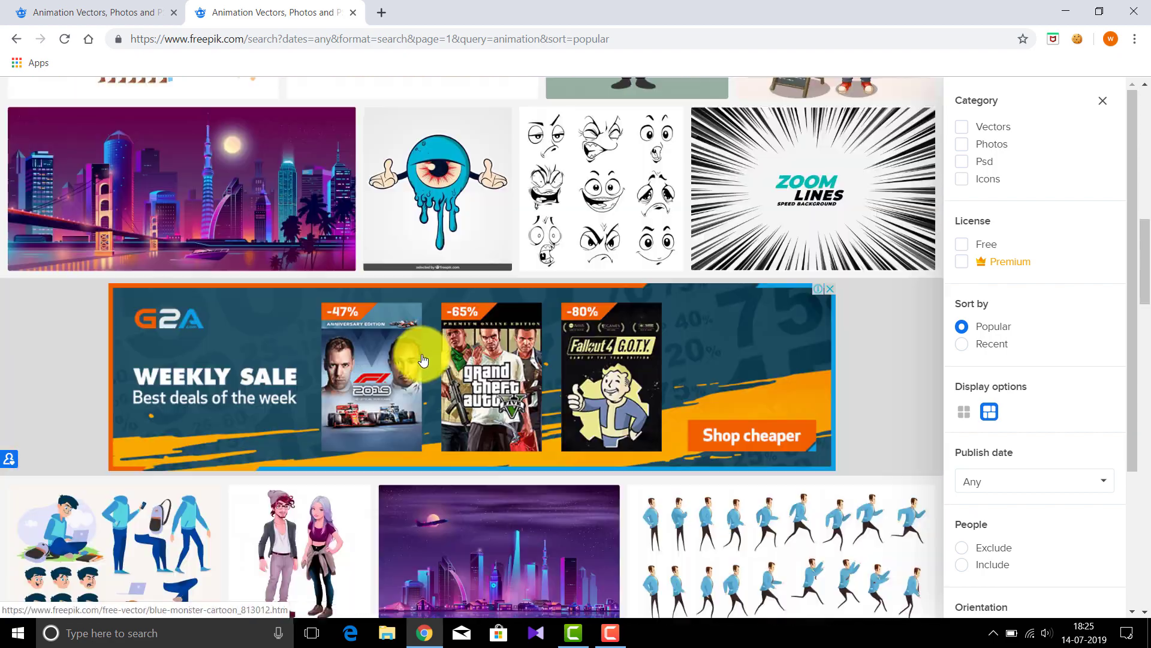
{"action": "scroll", "coordinate": [438, 343], "scroll_direction": "down", "scroll_amount": 15}
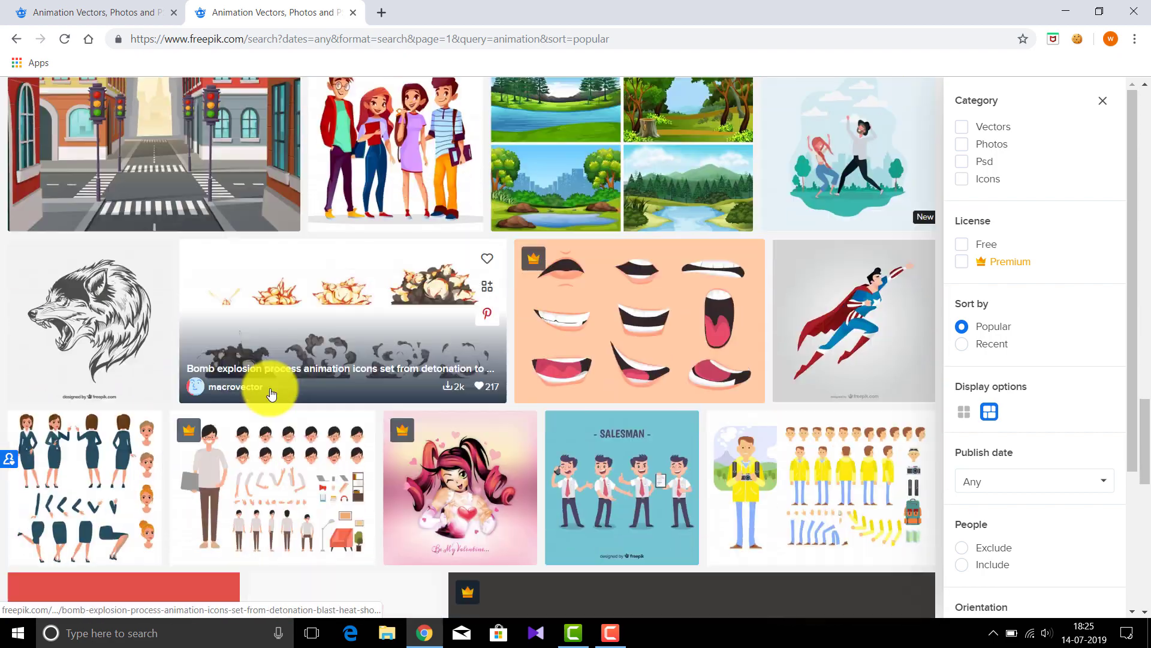
{"action": "scroll", "coordinate": [594, 336], "scroll_direction": "up", "scroll_amount": 5}
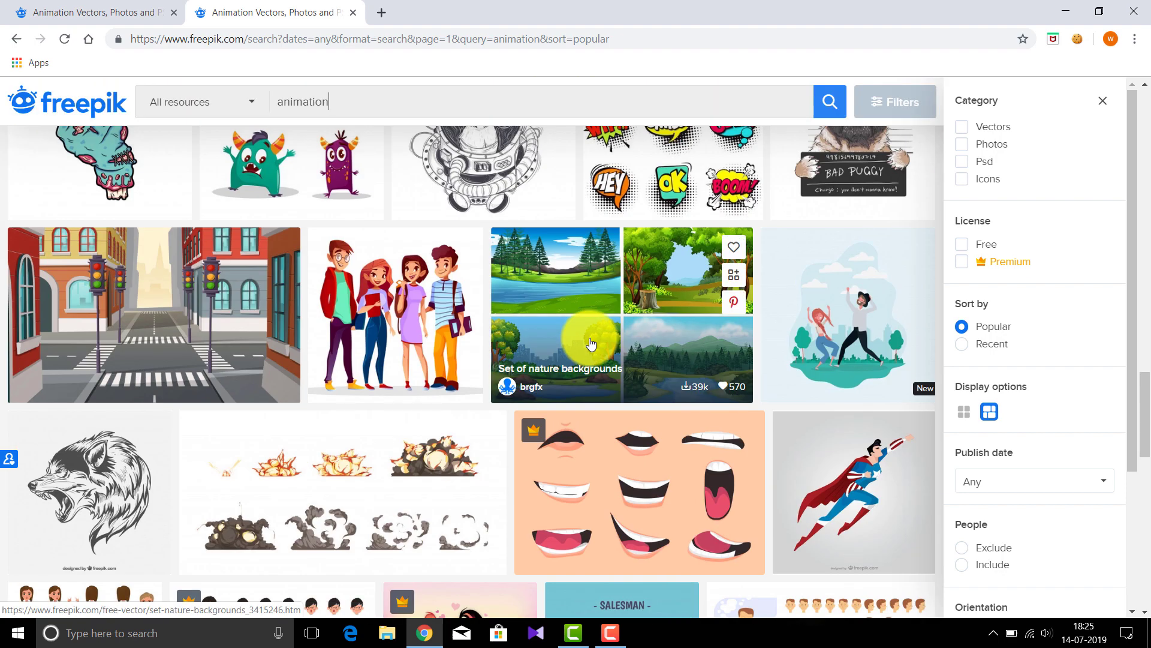
{"action": "scroll", "coordinate": [591, 343], "scroll_direction": "down", "scroll_amount": 8}
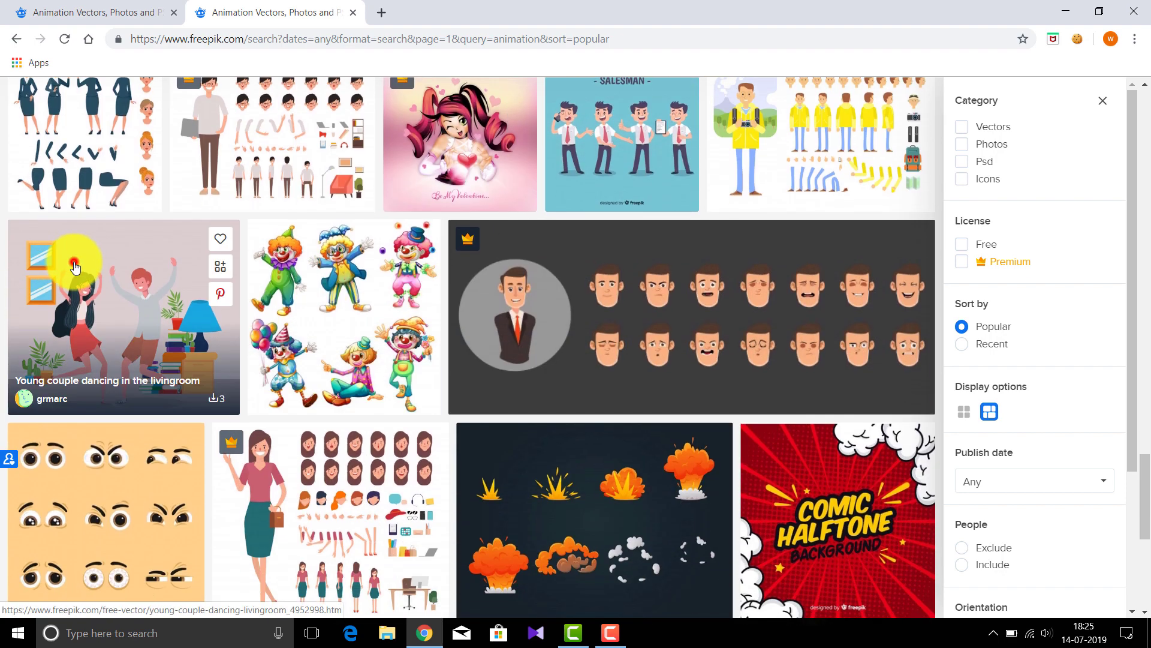
Open the "Young couple dancing in the livingroom" vector and download it with the free option
{"action": "left_click", "coordinate": [74, 267]}
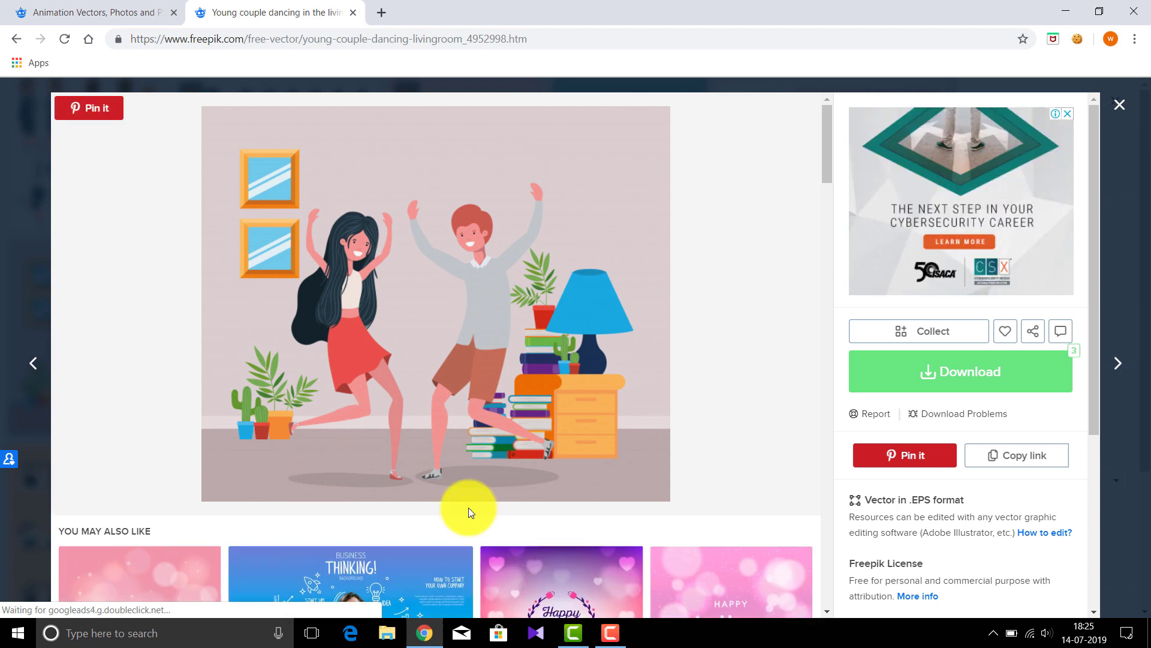
{"action": "left_click", "coordinate": [1014, 386]}
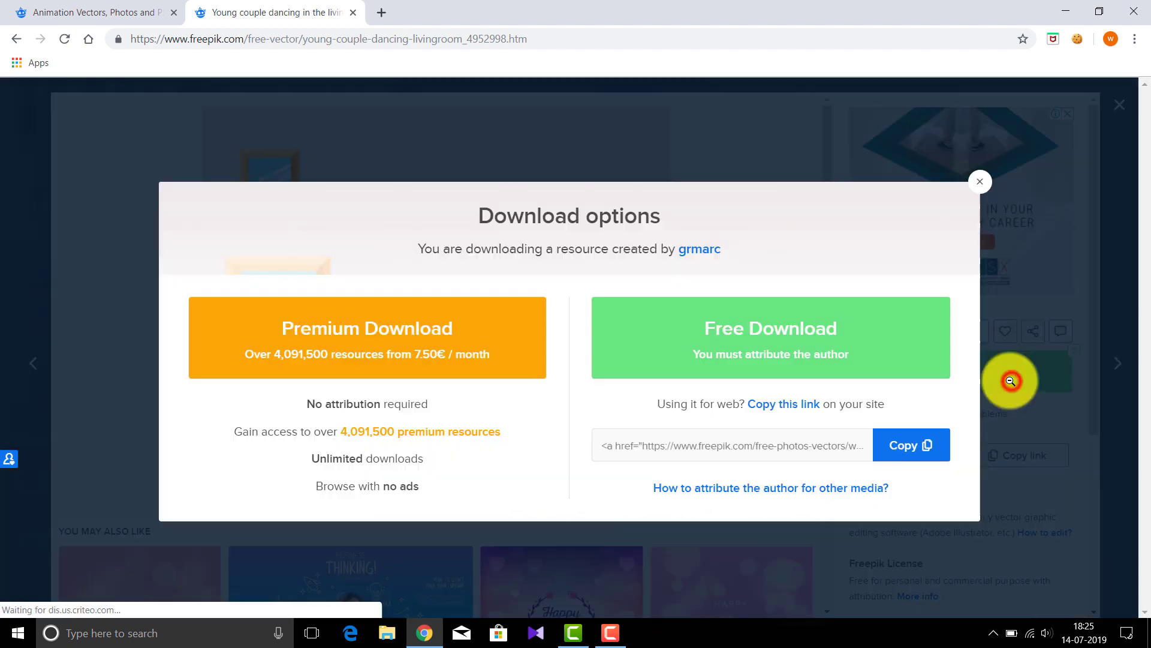
{"action": "left_click", "coordinate": [825, 325]}
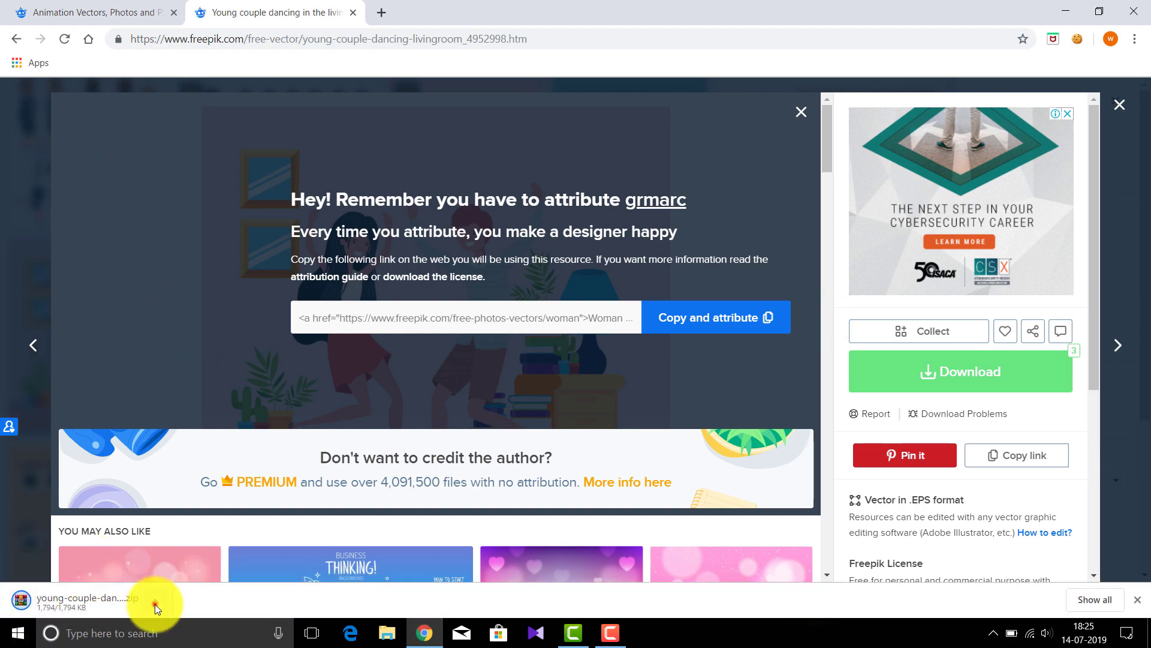
Show the downloaded archive in its folder and extract it to young-couple-dancing-livingroom (1)
{"action": "left_click", "coordinate": [154, 604]}
{"action": "left_click", "coordinate": [220, 547]}
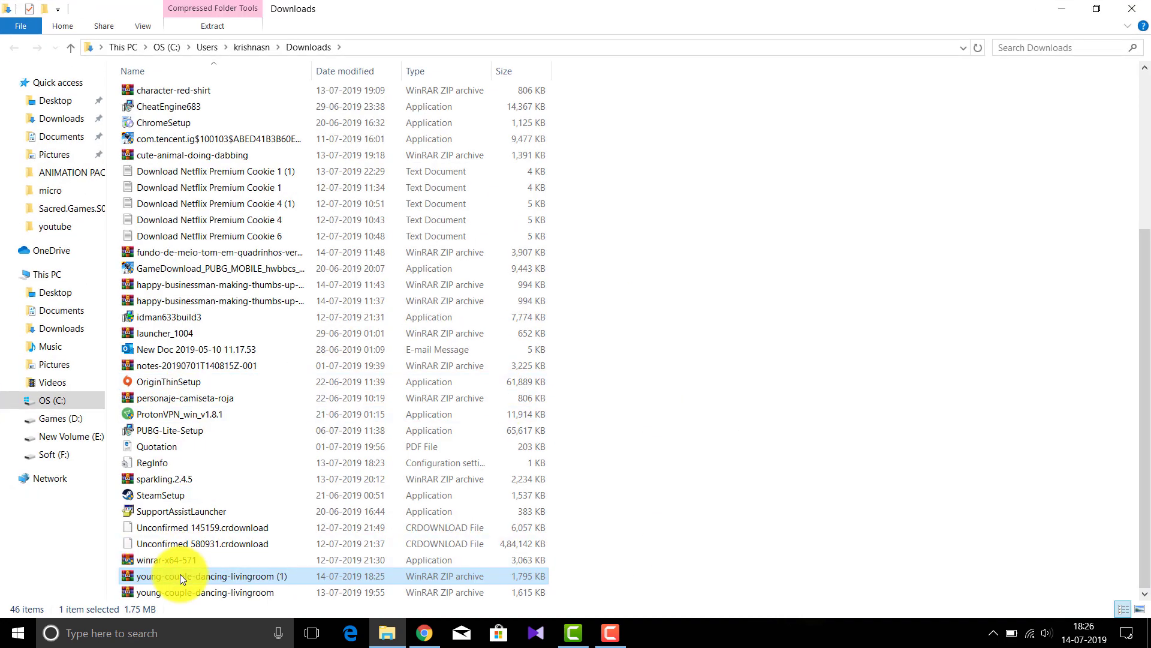
{"action": "right_click", "coordinate": [180, 574]}
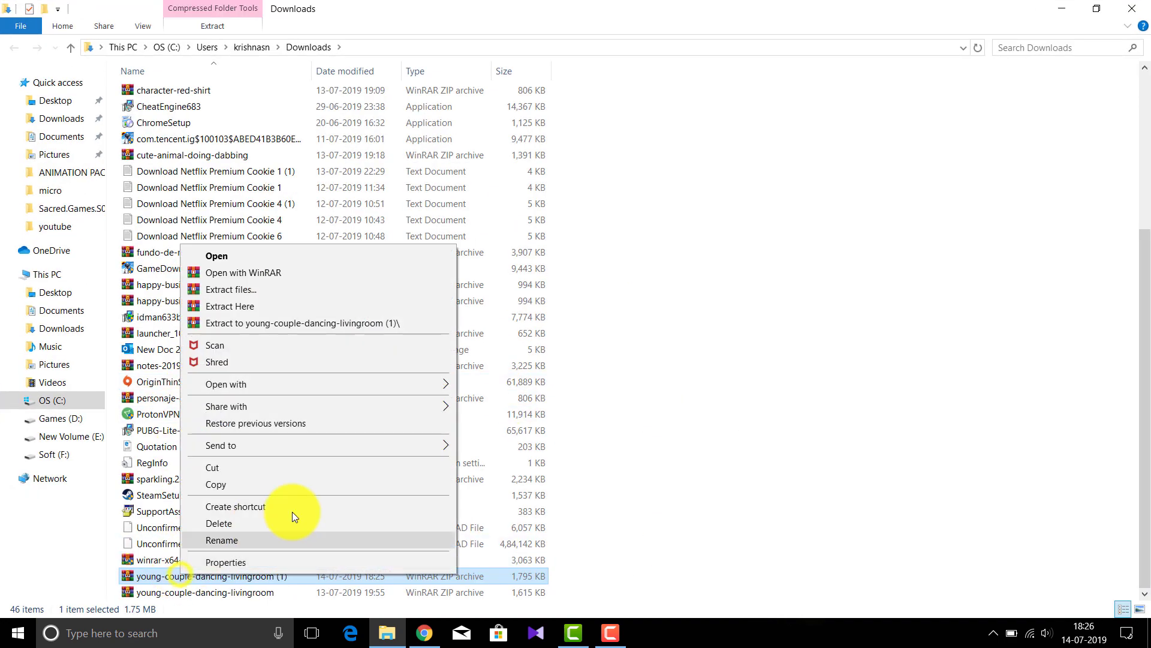
{"action": "left_click", "coordinate": [300, 329]}
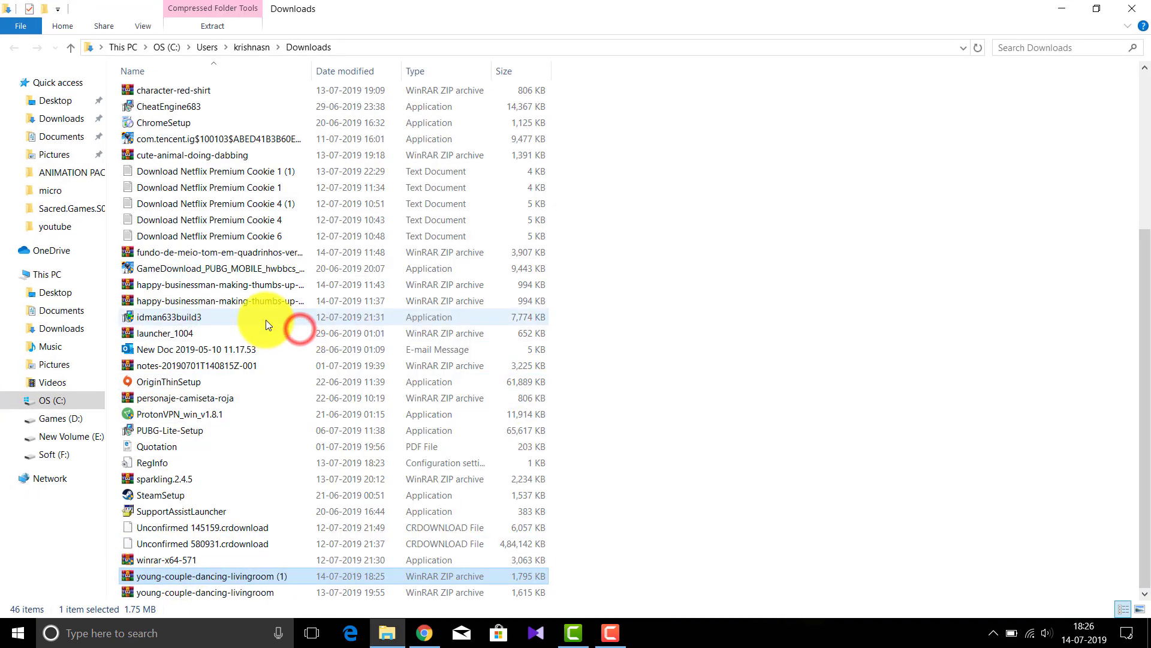
Open the extracted young-couple-dancing-livingroom folder dated 13-07-2019 and display its files as medium icons
{"action": "scroll", "coordinate": [265, 316], "scroll_direction": "up", "scroll_amount": 5}
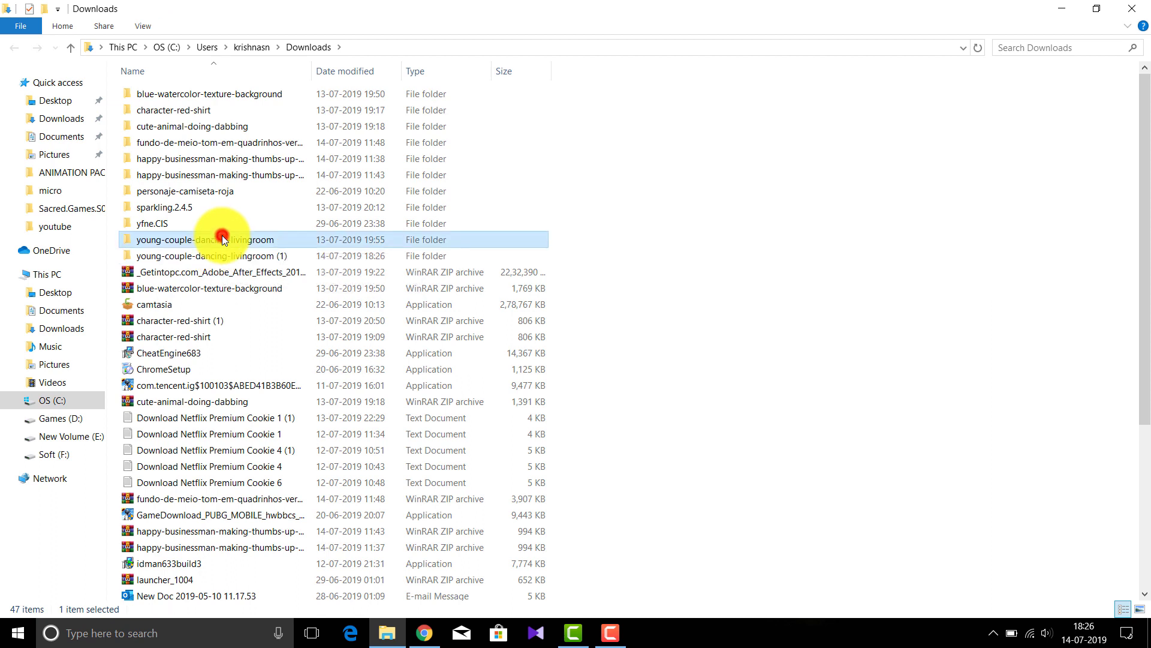
{"action": "double_click", "coordinate": [222, 239]}
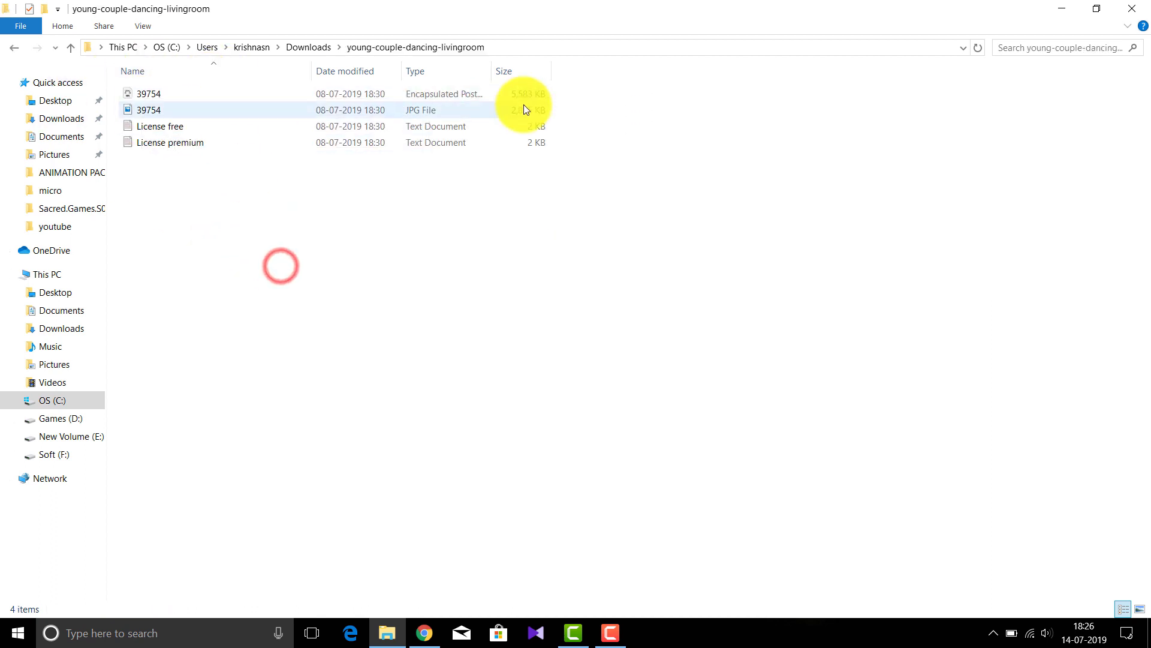
{"action": "right_click", "coordinate": [665, 159]}
{"action": "left_click", "coordinate": [702, 173]}
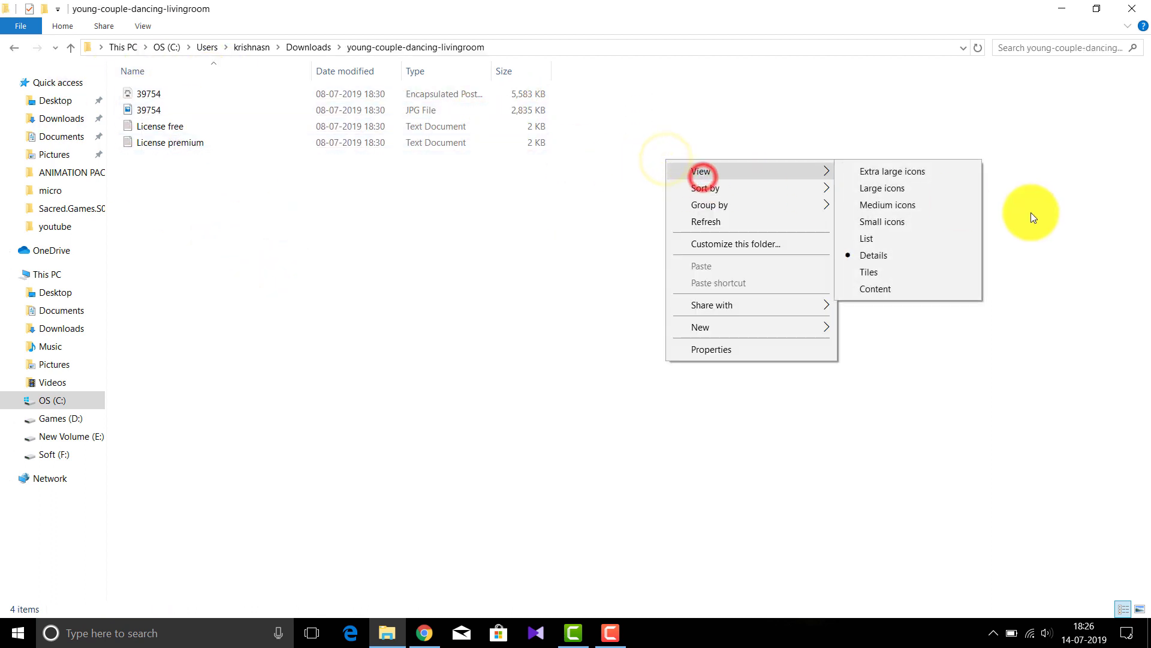
{"action": "left_click", "coordinate": [966, 208]}
Open the 39754 EPS file, and preview the 39754 JPG image while it loads
{"action": "left_click", "coordinate": [192, 147]}
{"action": "left_click", "coordinate": [149, 95]}
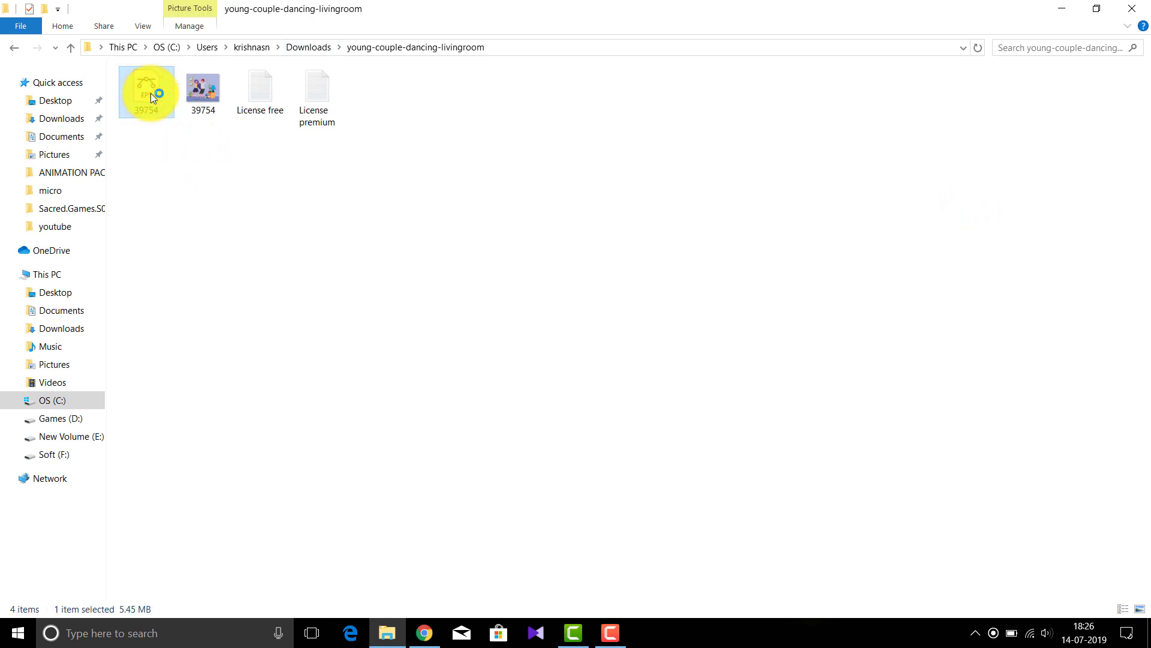
{"action": "double_click", "coordinate": [190, 90]}
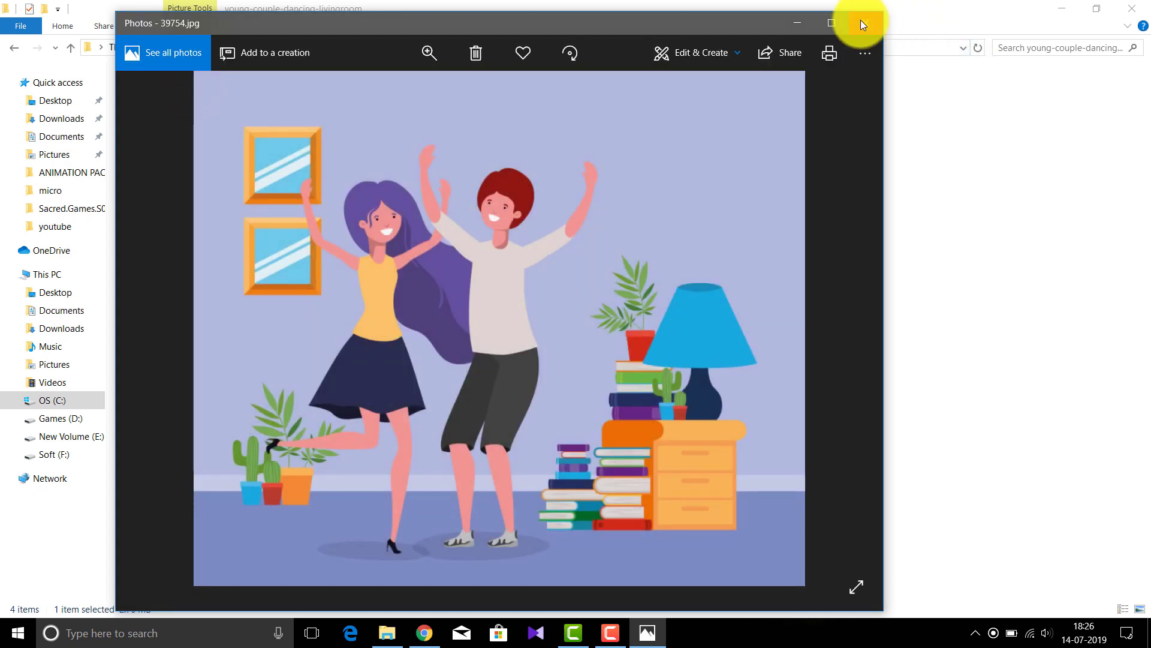
{"action": "left_click", "coordinate": [861, 21]}
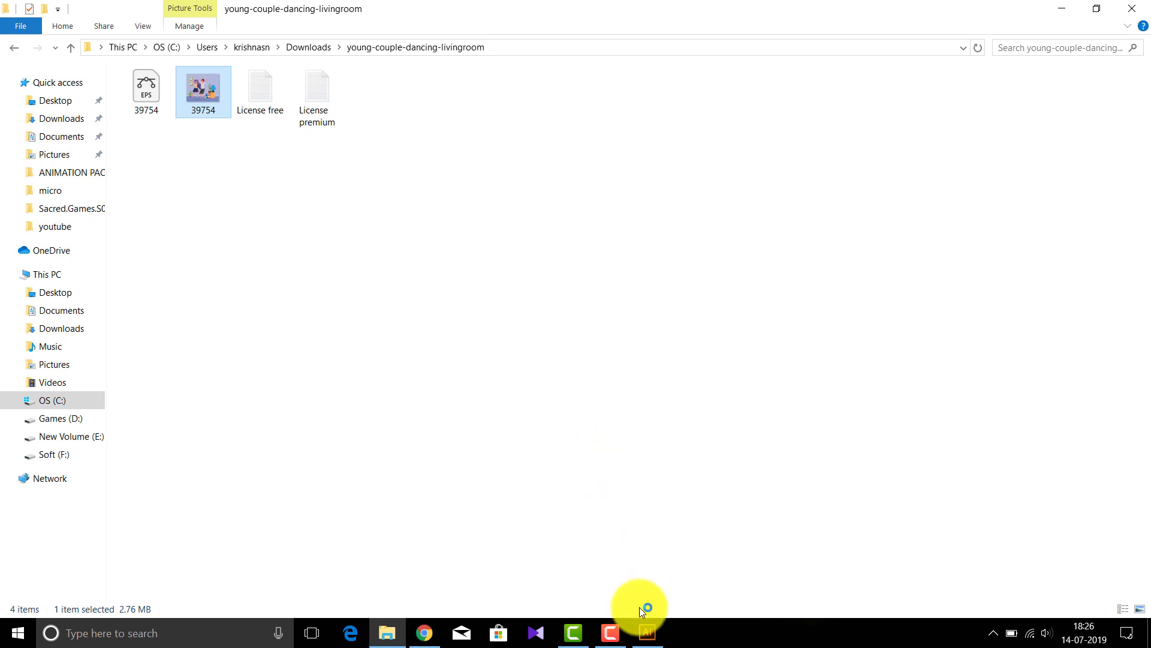
Switch to Adobe Illustrator, retain the 9-slice scaling option for symbols and maximize the window
{"action": "left_click", "coordinate": [647, 633]}
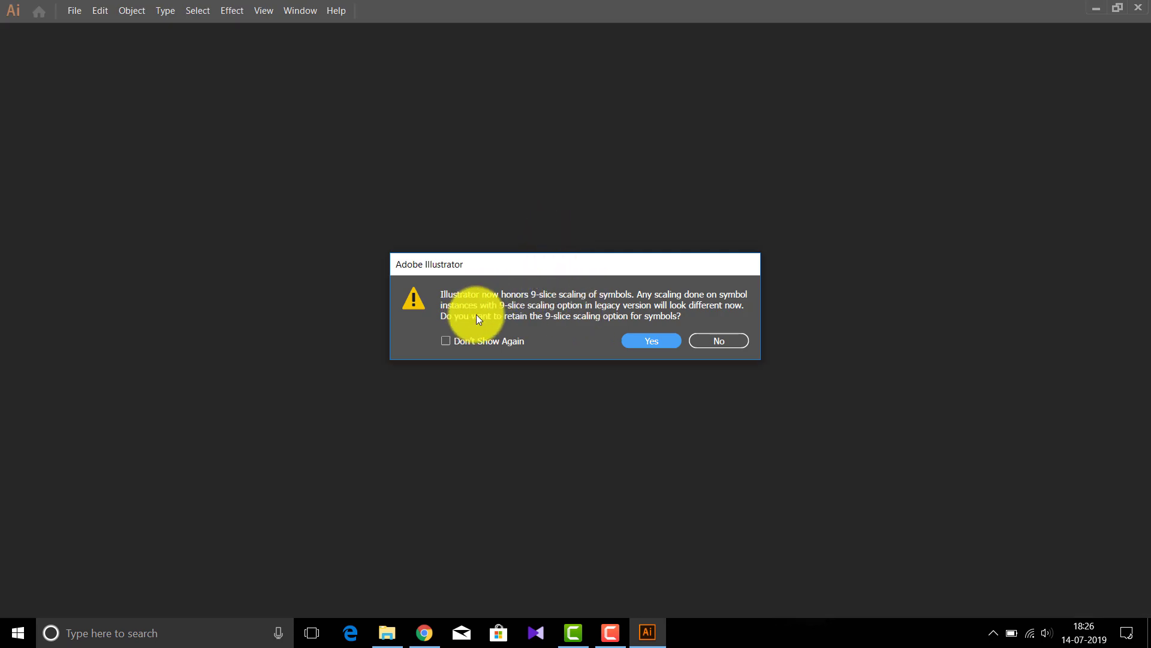
{"action": "left_click", "coordinate": [669, 343]}
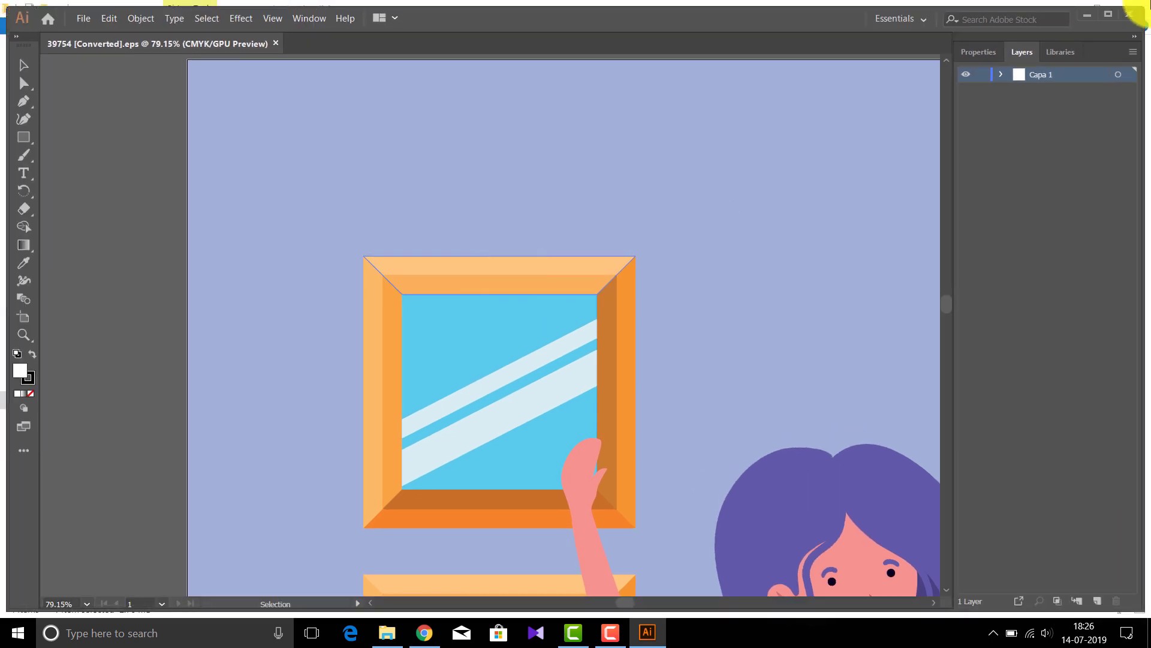
{"action": "left_click", "coordinate": [1108, 13]}
Zoom out until the whole illustration and the area around its artboard can be viewed
{"action": "left_click", "coordinate": [471, 318]}
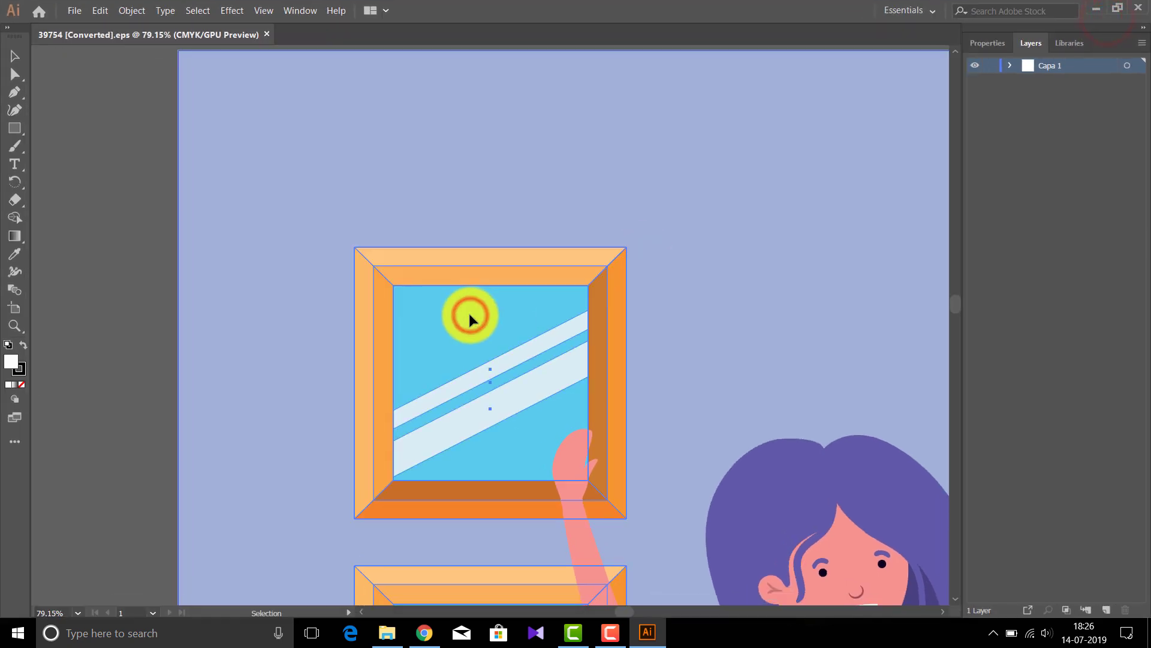
{"action": "key", "text": "ctrl+a"}
{"action": "key", "text": "ctrl+0"}
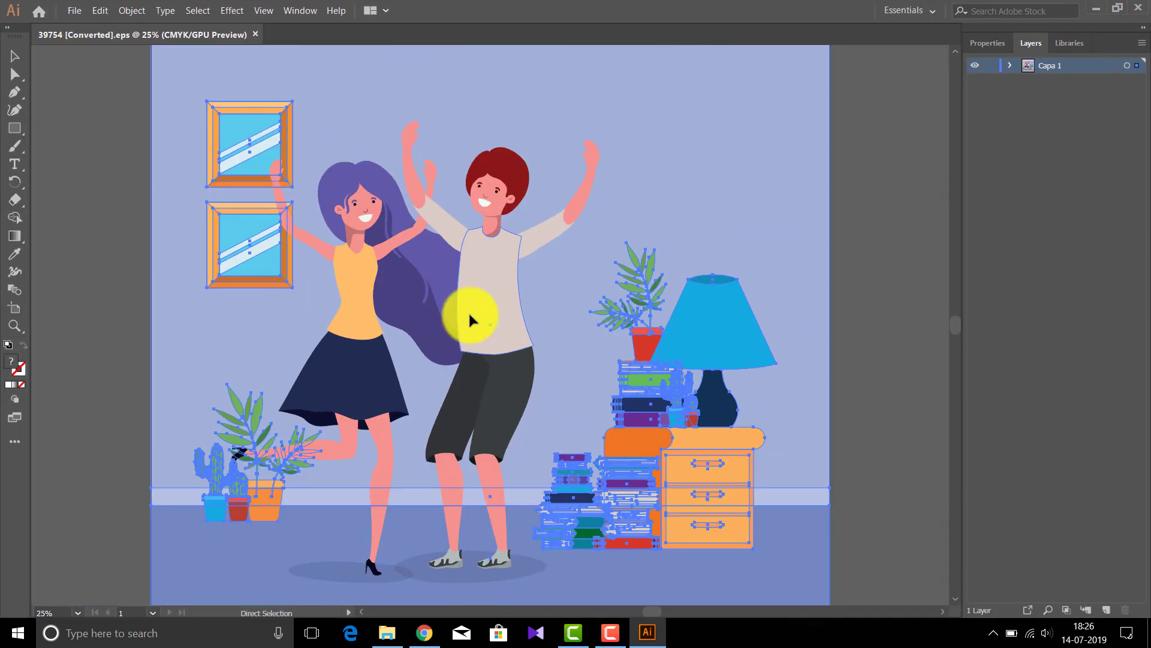
{"action": "key", "text": "ctrl+minus"}
{"action": "key", "text": "v"}
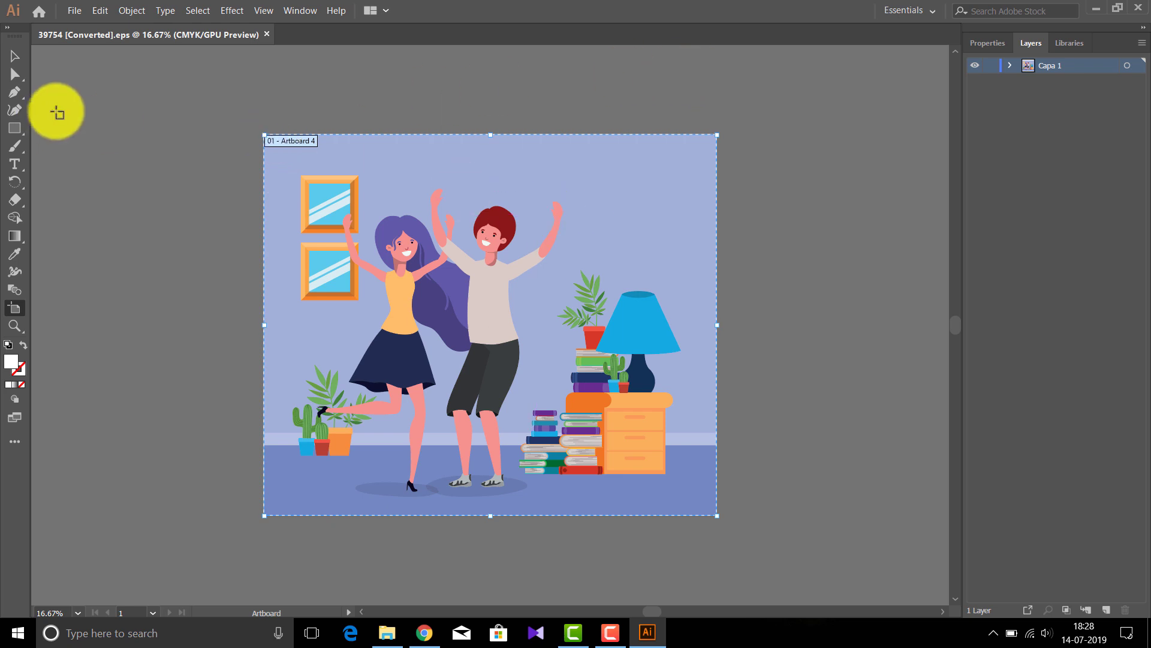
Resize the artboard to 67.73 × 38.1 cm with the HDTV 1080 preset and add artboards around the background and the couple
{"action": "double_click", "coordinate": [12, 310]}
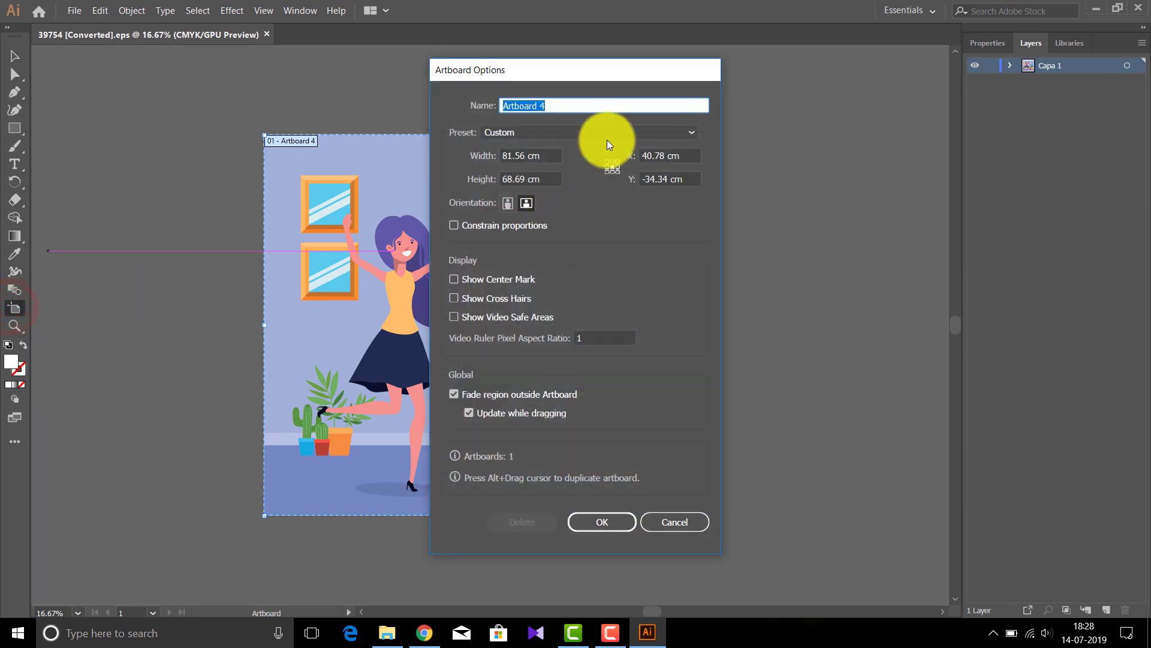
{"action": "left_click", "coordinate": [553, 129]}
{"action": "scroll", "coordinate": [569, 273], "scroll_direction": "down", "scroll_amount": 5}
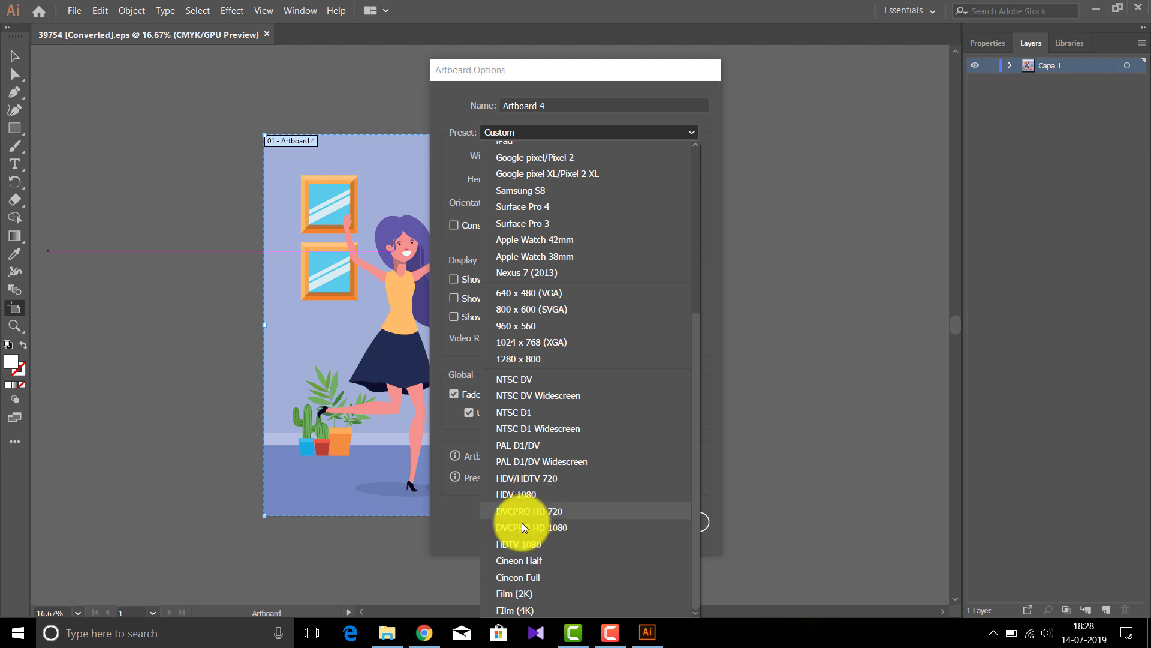
{"action": "left_click", "coordinate": [520, 539]}
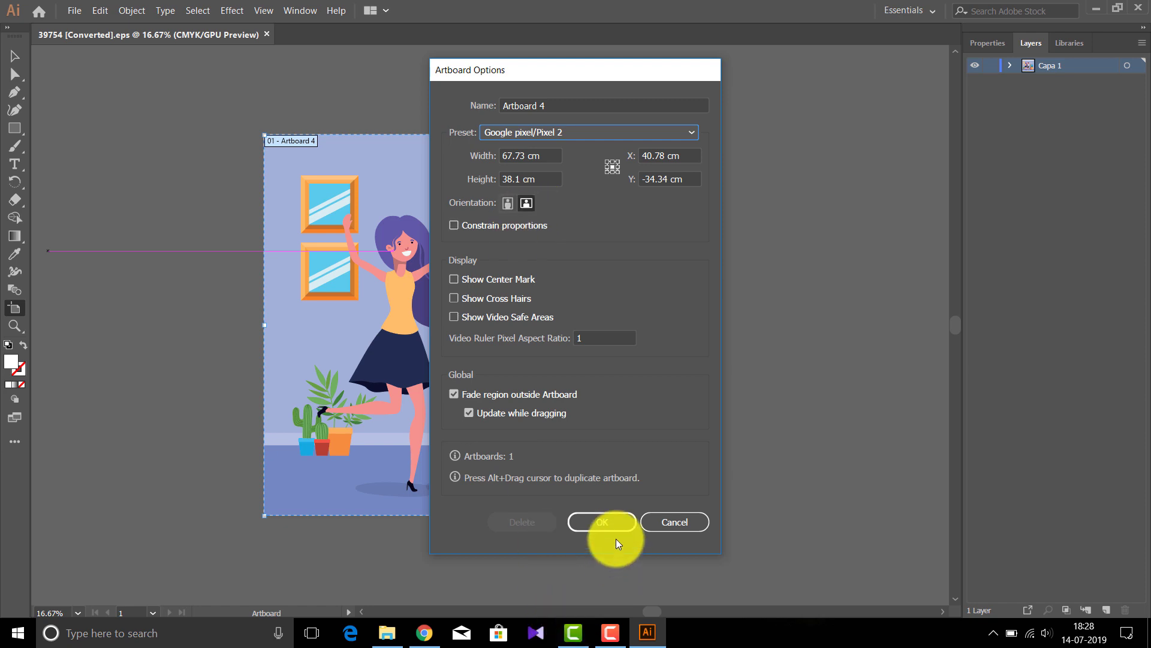
{"action": "left_click", "coordinate": [597, 516]}
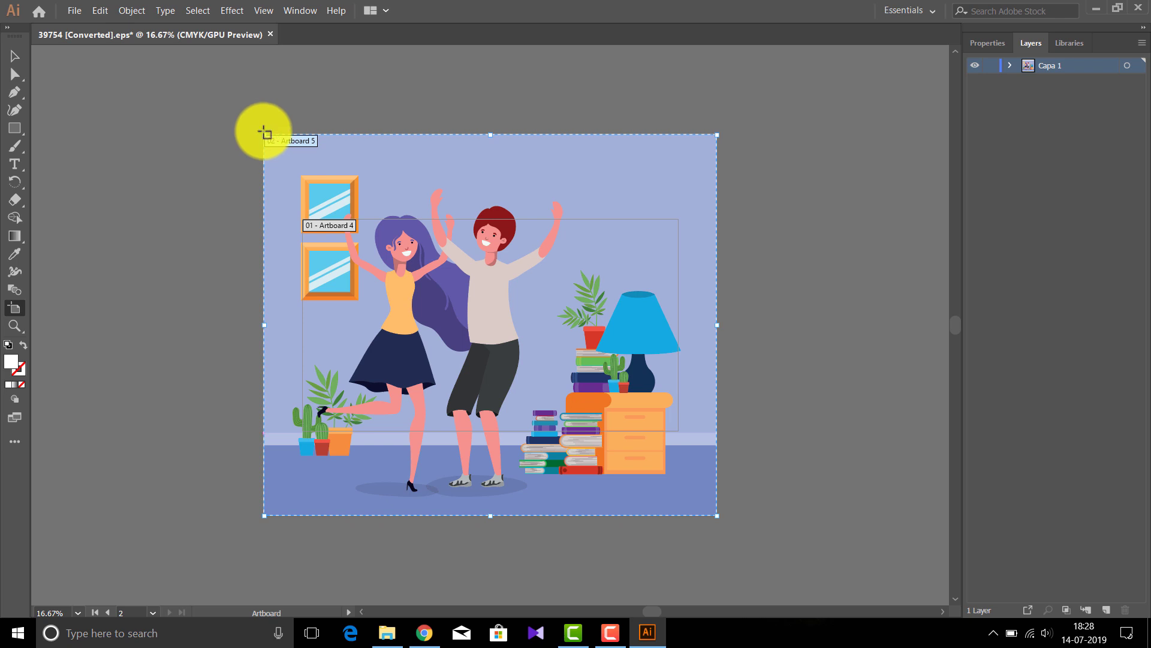
{"action": "mouse_move", "coordinate": [413, 220]}
{"action": "left_mouse_down"}
{"action": "mouse_move", "coordinate": [447, 183]}
{"action": "mouse_move", "coordinate": [405, 193]}
{"action": "mouse_move", "coordinate": [407, 209]}
{"action": "left_mouse_up"}
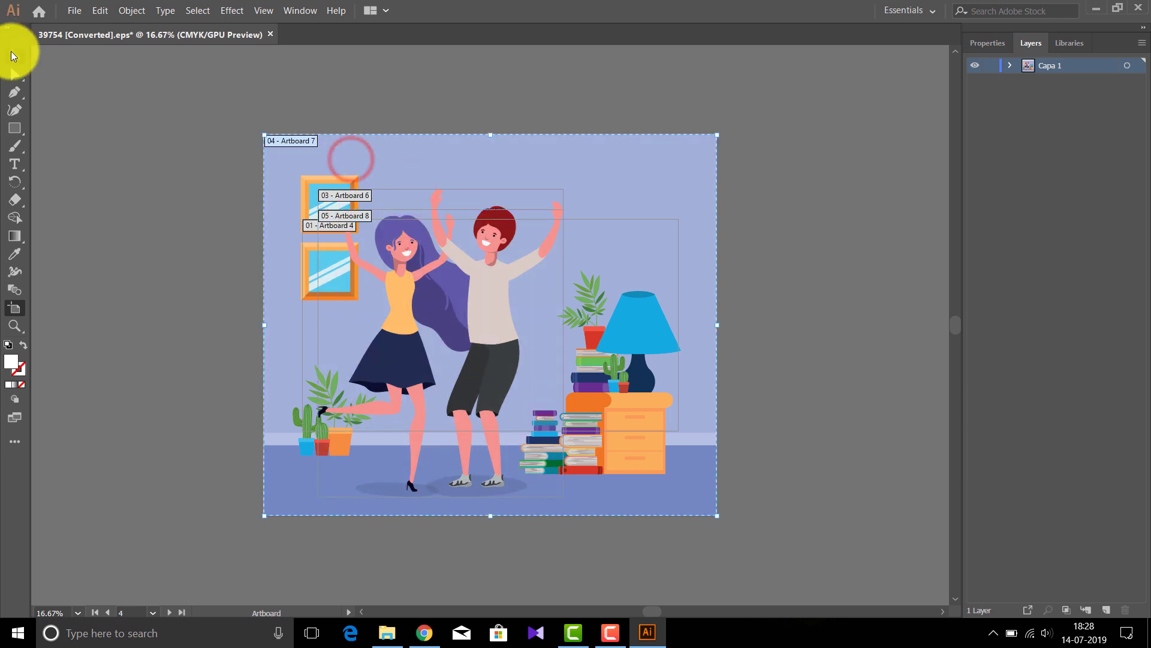
Move the background artwork down and to the left, independently of the dancing couple
{"action": "left_click", "coordinate": [18, 57]}
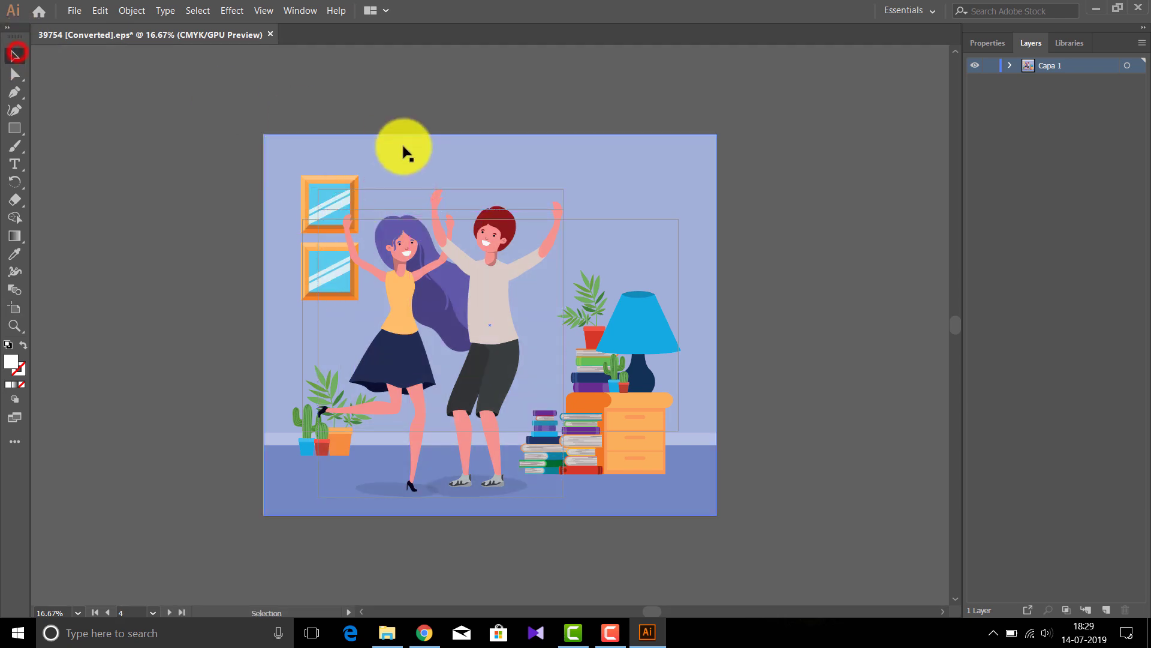
{"action": "left_click", "coordinate": [398, 146]}
{"action": "left_click", "coordinate": [354, 219]}
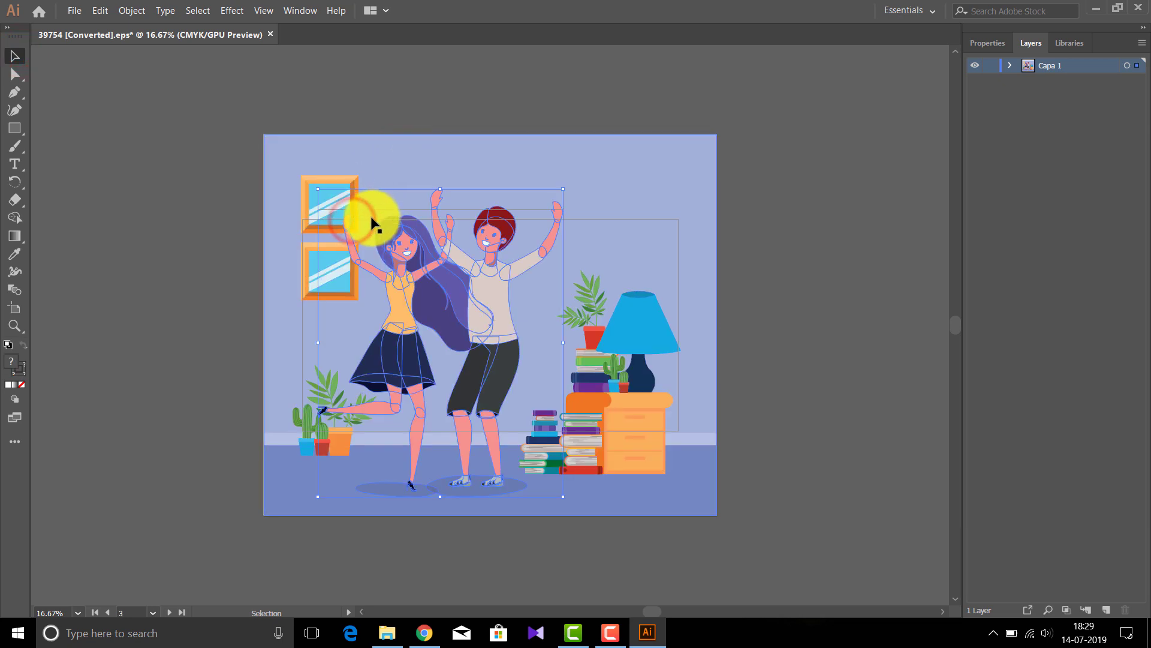
{"action": "key", "text": "ctrl+a"}
{"action": "left_click", "coordinate": [367, 219], "text": "shift"}
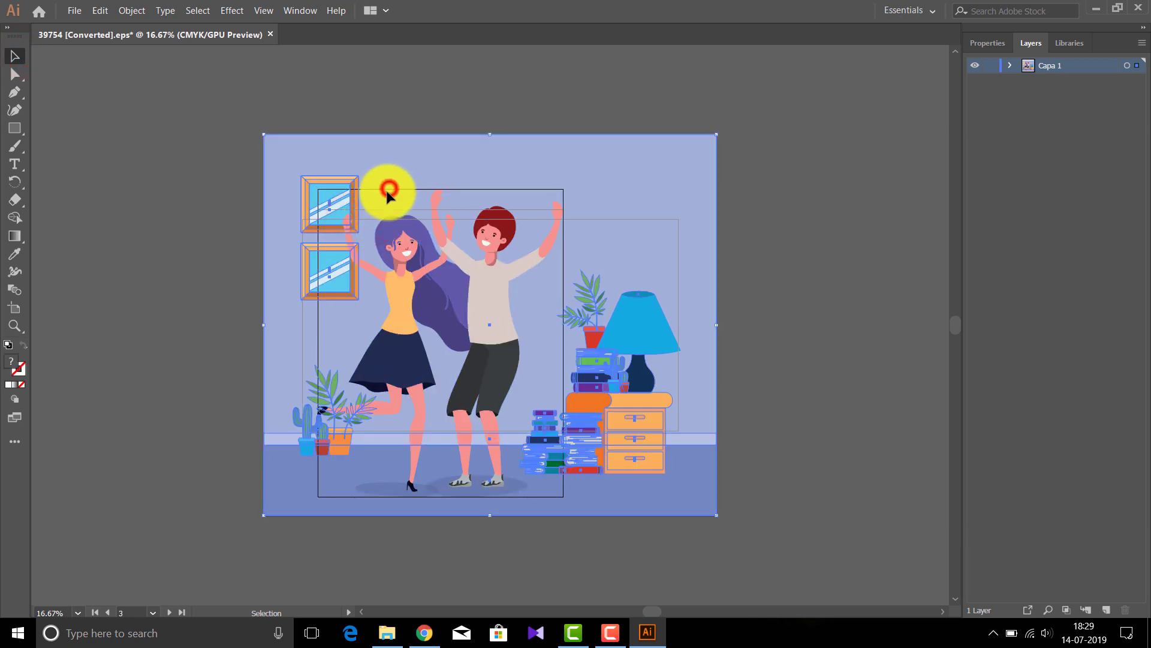
{"action": "left_click_drag", "start_coordinate": [387, 192], "coordinate": [305, 216]}
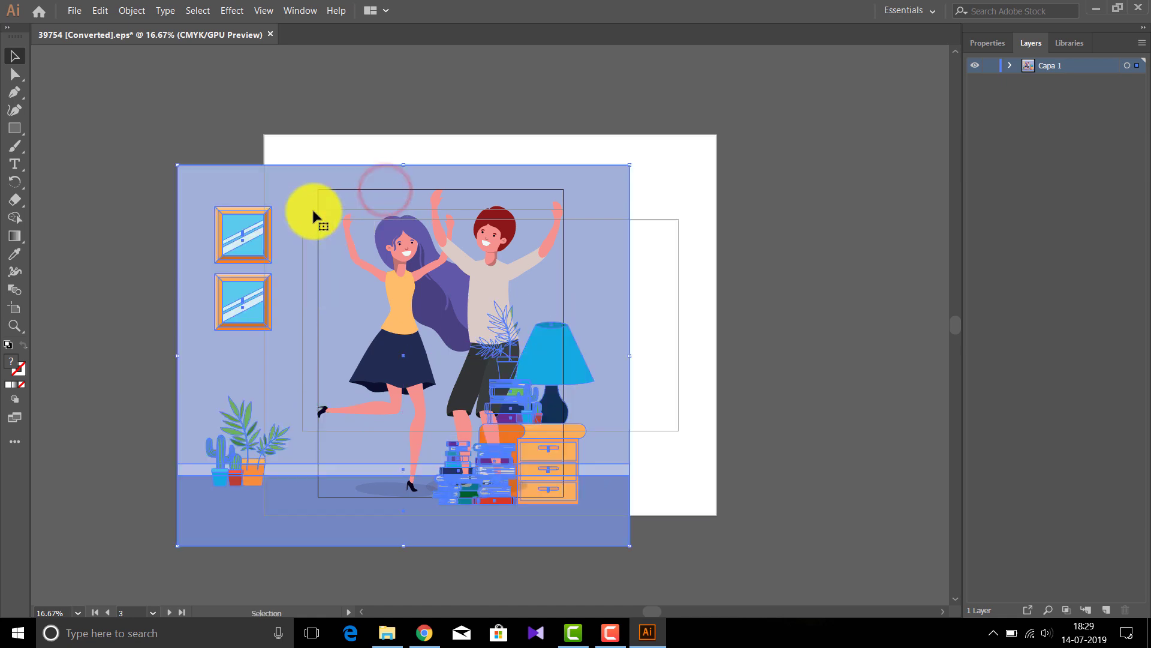
{"action": "left_click", "coordinate": [417, 204]}
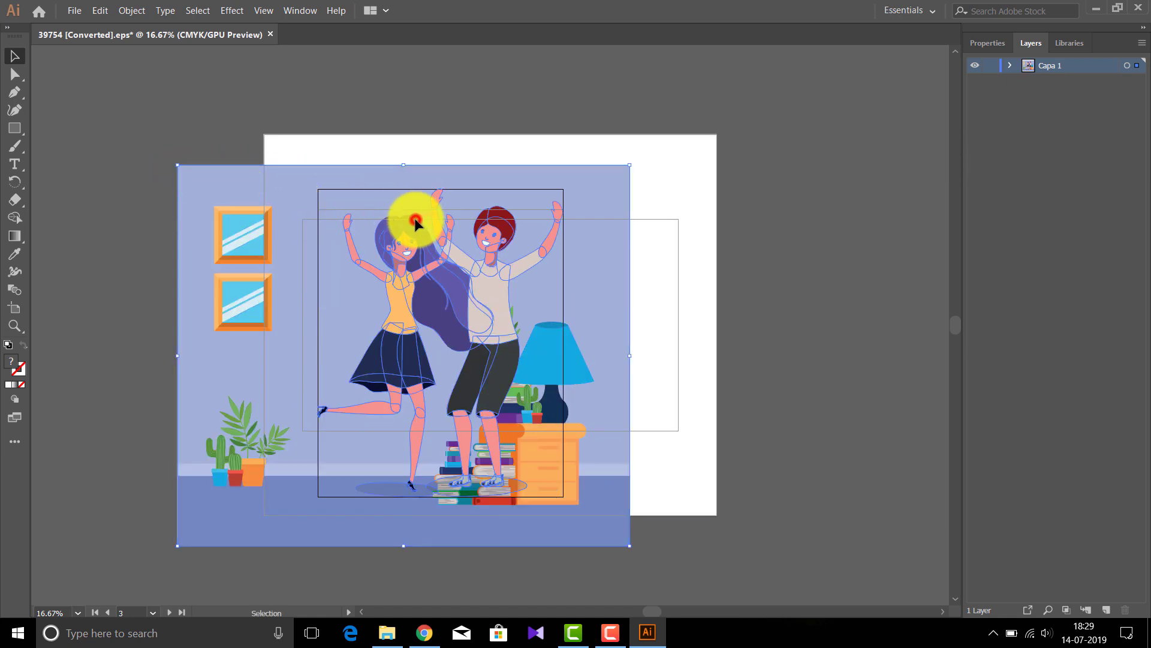
Move Artboard 7 with its artwork away from the overlapping artboards, and delete Artboard 6
{"action": "left_click", "coordinate": [15, 308]}
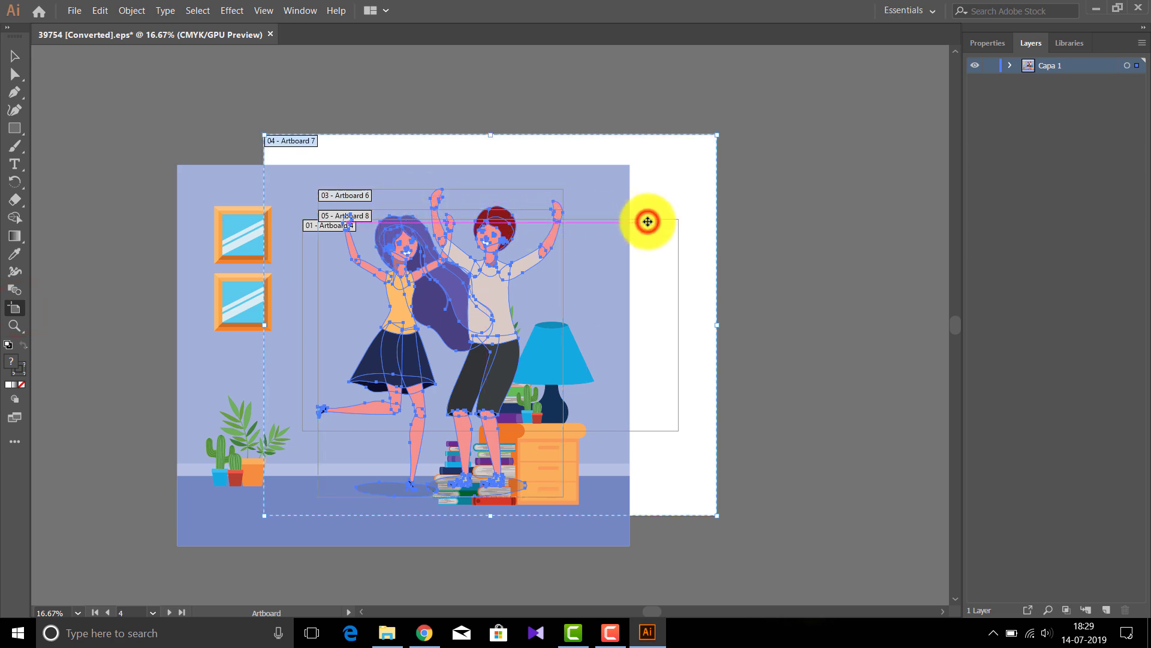
{"action": "left_click_drag", "start_coordinate": [648, 221], "coordinate": [166, 430]}
{"action": "left_click", "coordinate": [496, 188]}
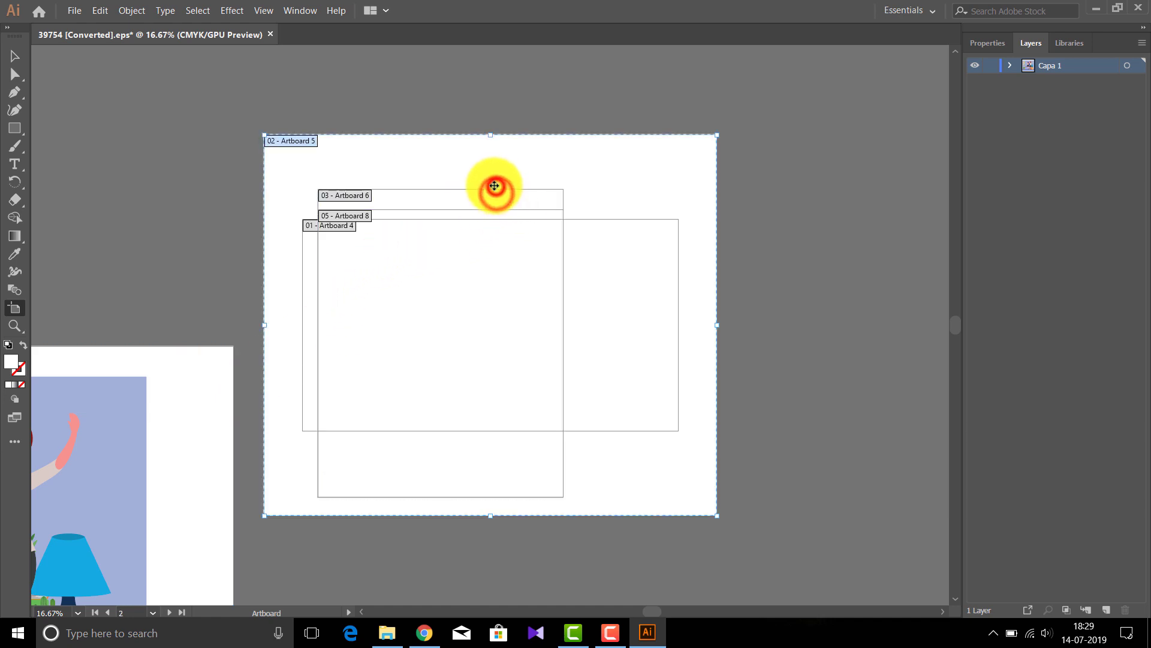
{"action": "left_click", "coordinate": [493, 191]}
{"action": "key", "text": "Delete"}
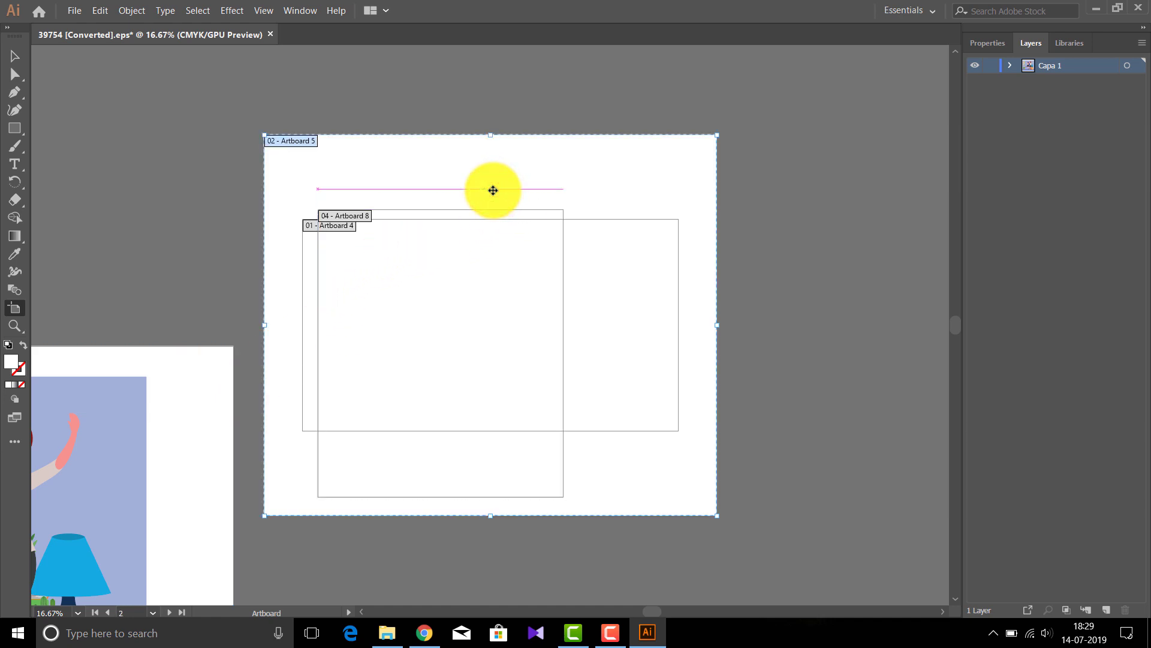
Delete Artboards 8 and 5, bring Artboard 7 with its artwork back over Artboard 4, and delete Artboard 7
{"action": "left_click", "coordinate": [381, 212]}
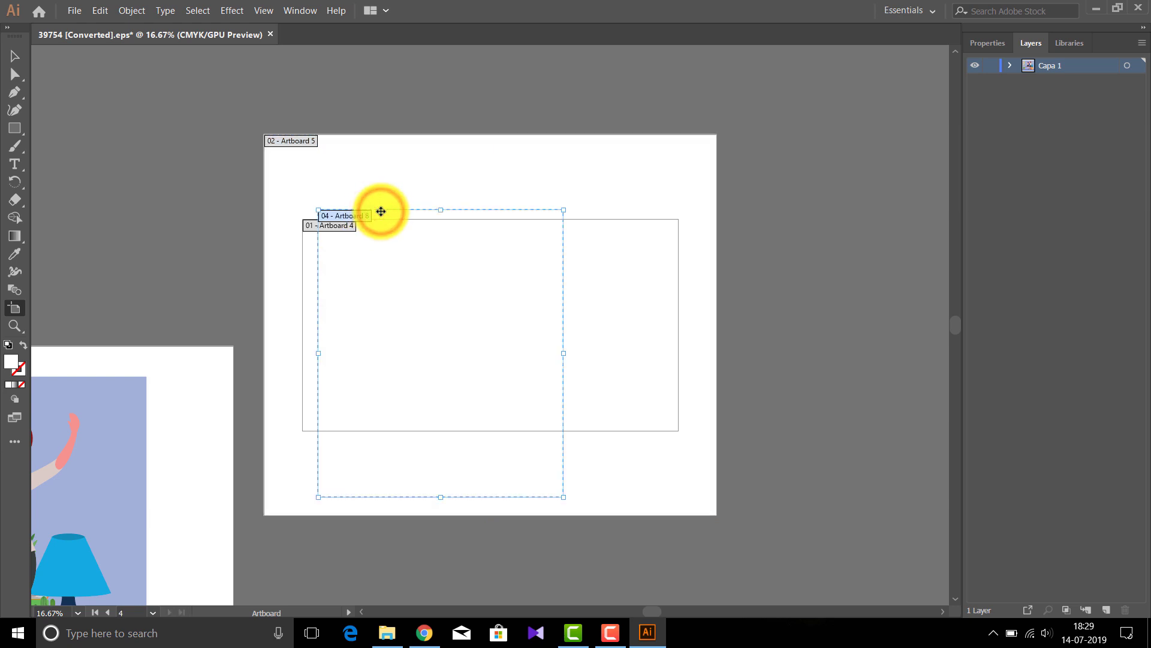
{"action": "key", "text": "Delete"}
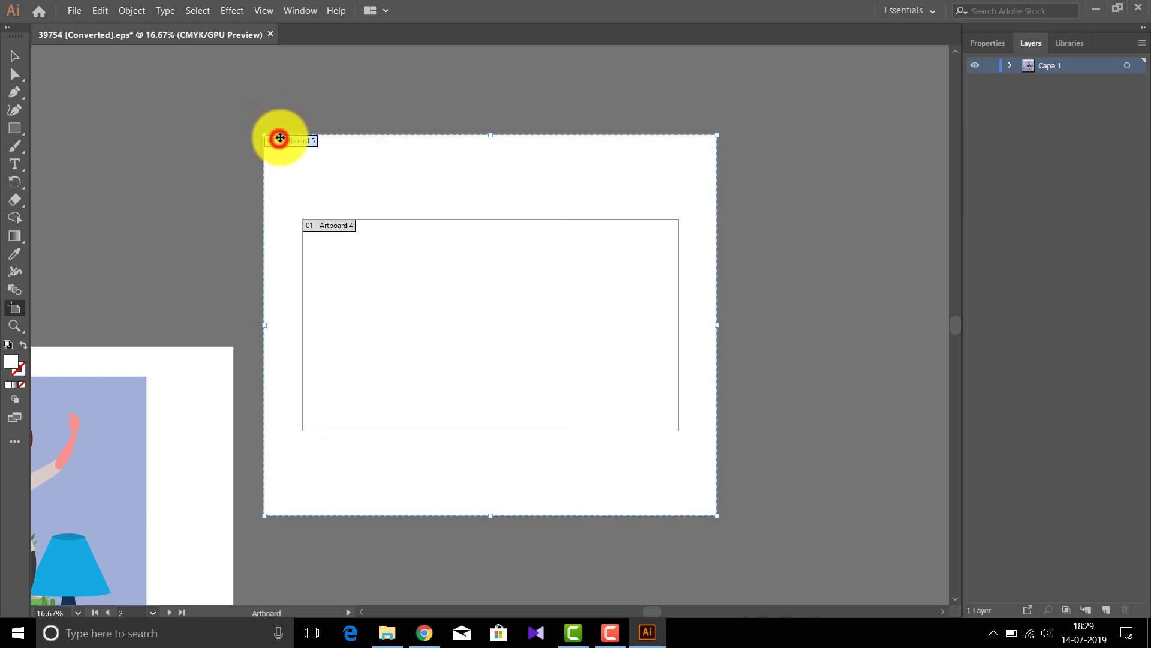
{"action": "left_click_drag", "start_coordinate": [280, 136], "coordinate": [666, 211]}
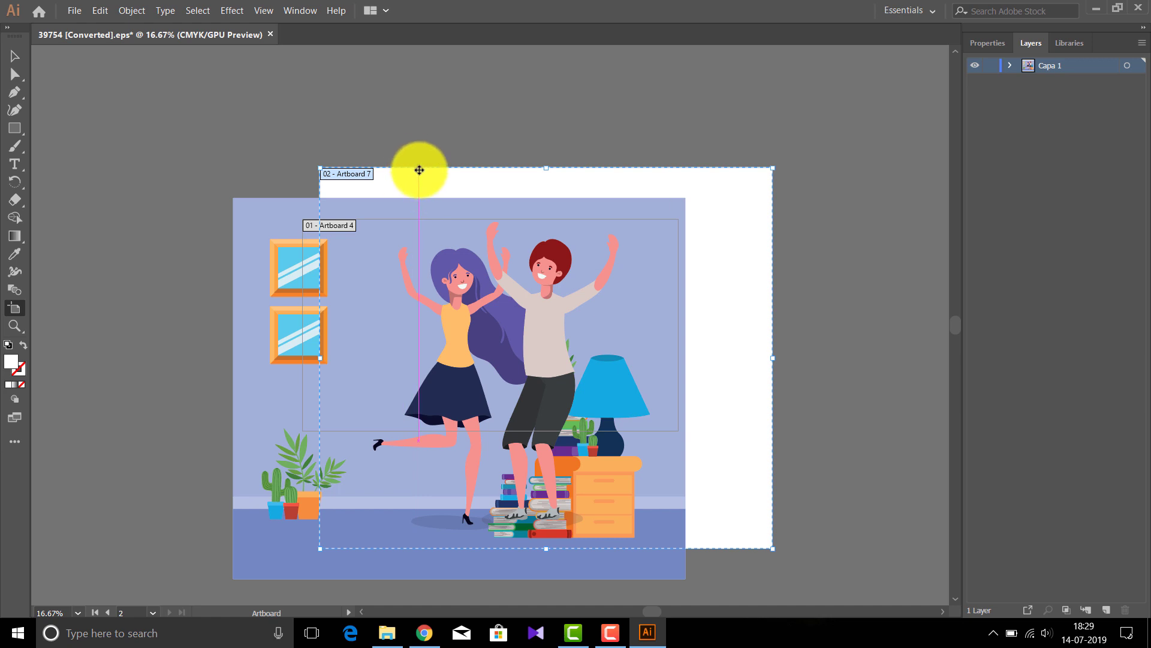
{"action": "key", "text": "Delete"}
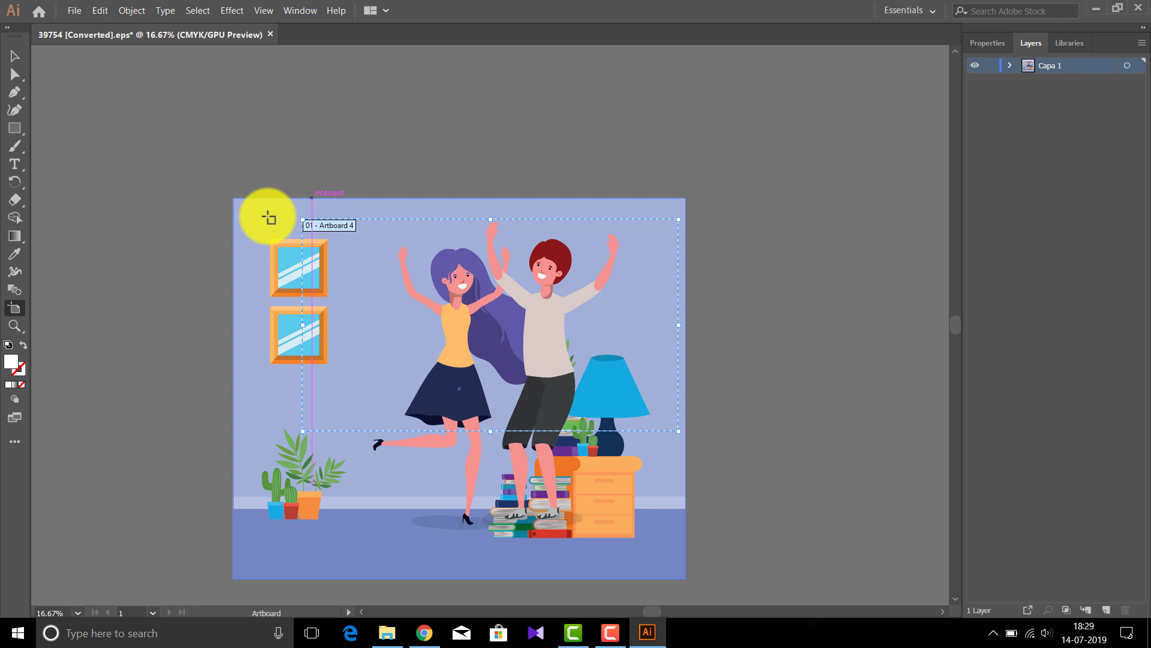
Scale the background group to fit the edges of the remaining HD artboard
{"action": "left_click", "coordinate": [15, 56]}
{"action": "left_click", "coordinate": [226, 251]}
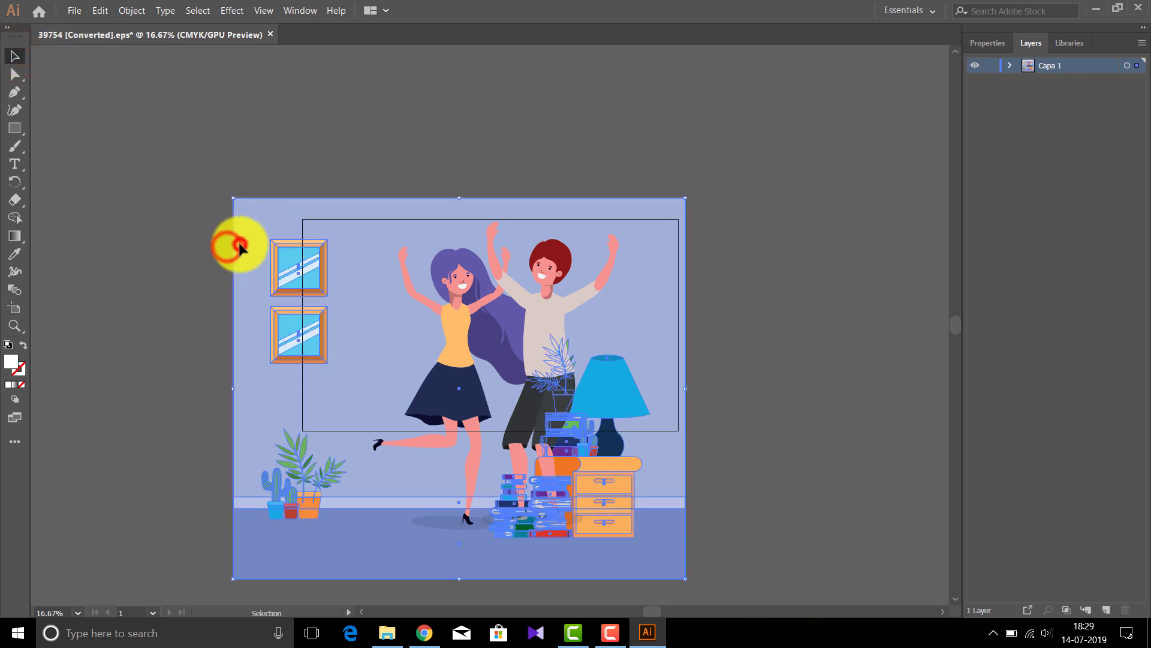
{"action": "left_click_drag", "start_coordinate": [233, 577], "coordinate": [304, 430]}
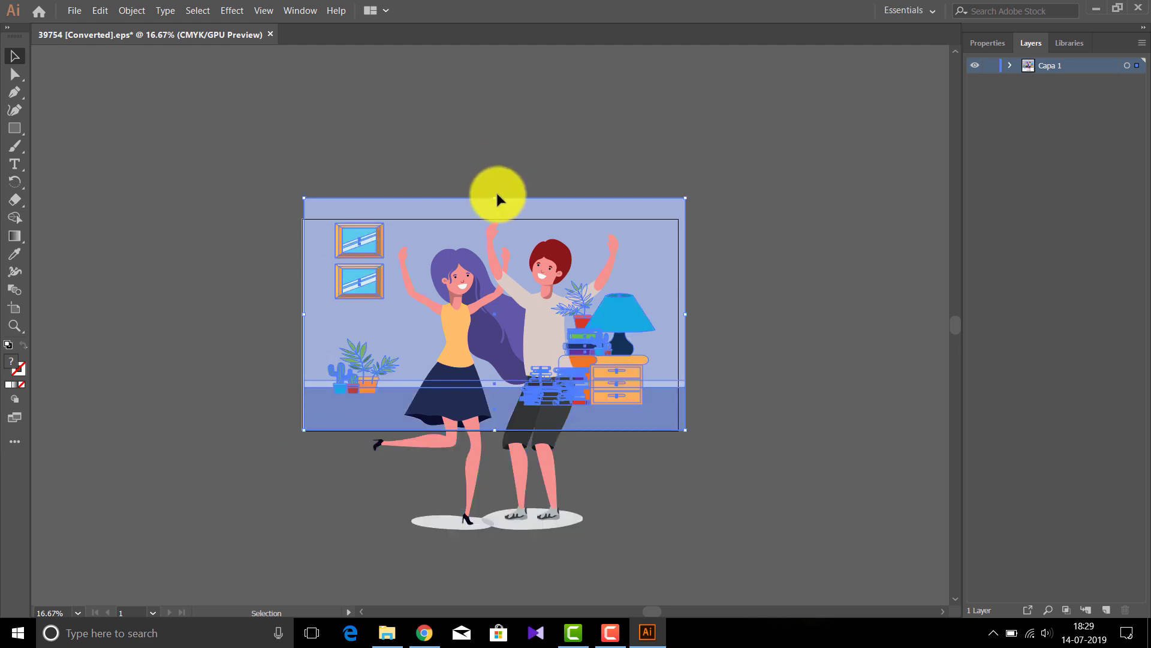
{"action": "left_click_drag", "start_coordinate": [495, 197], "coordinate": [494, 222]}
{"action": "mouse_move", "coordinate": [685, 325]}
{"action": "left_mouse_down"}
{"action": "mouse_move", "coordinate": [666, 326]}
{"action": "mouse_move", "coordinate": [678, 325]}
{"action": "left_mouse_up"}
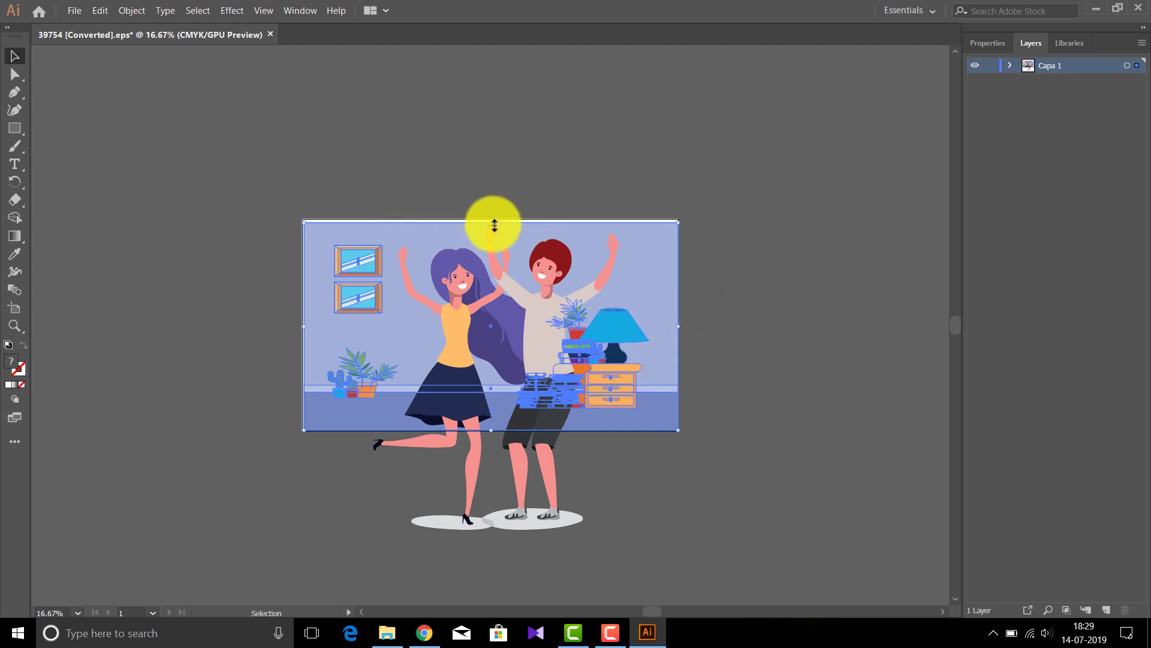
{"action": "left_click_drag", "start_coordinate": [495, 225], "coordinate": [494, 219]}
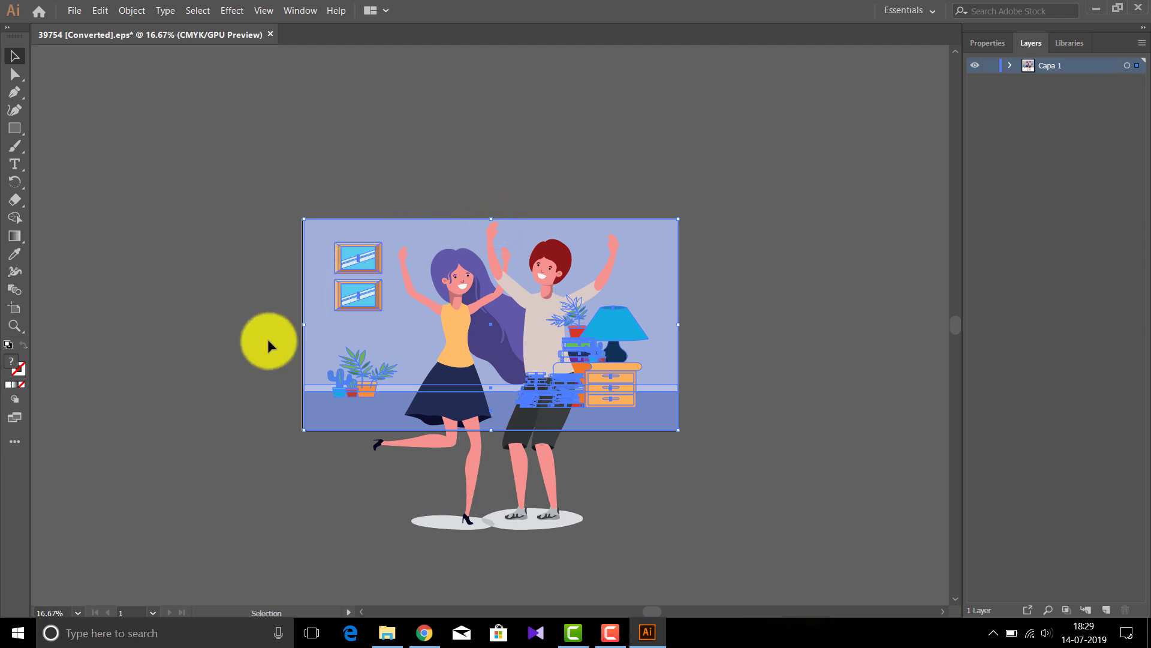
Reduce the couple's height until their feet stand inside the artboard, and narrow the group slightly
{"action": "left_click", "coordinate": [501, 440]}
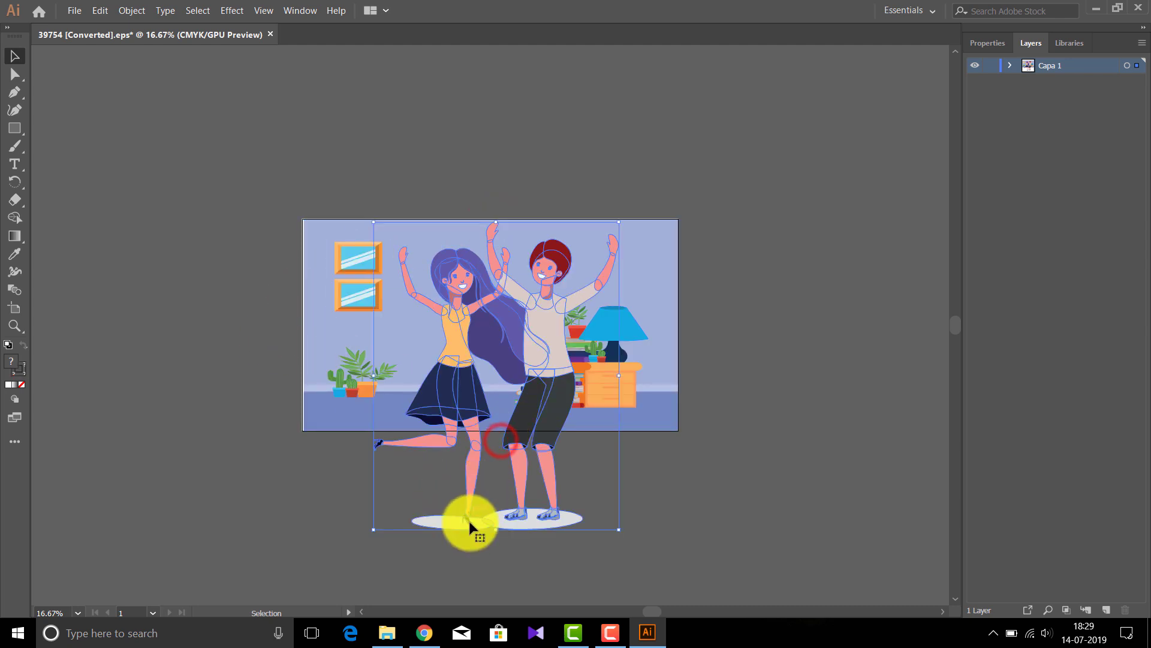
{"action": "left_click_drag", "start_coordinate": [498, 529], "coordinate": [488, 427]}
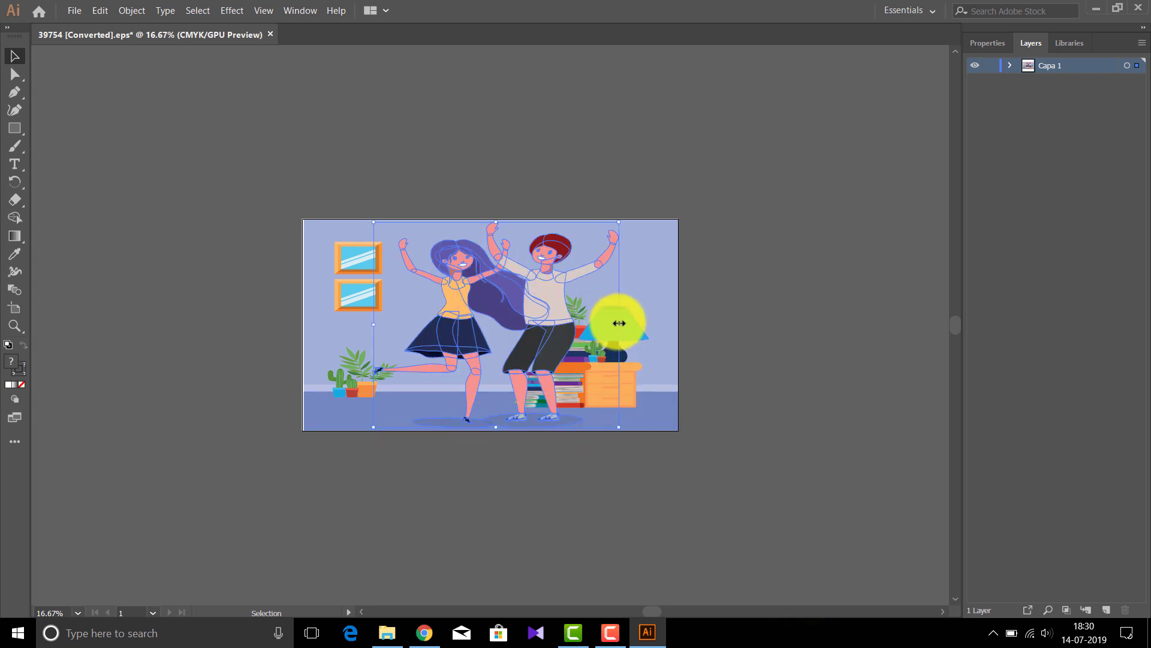
{"action": "left_click_drag", "start_coordinate": [613, 325], "coordinate": [600, 405]}
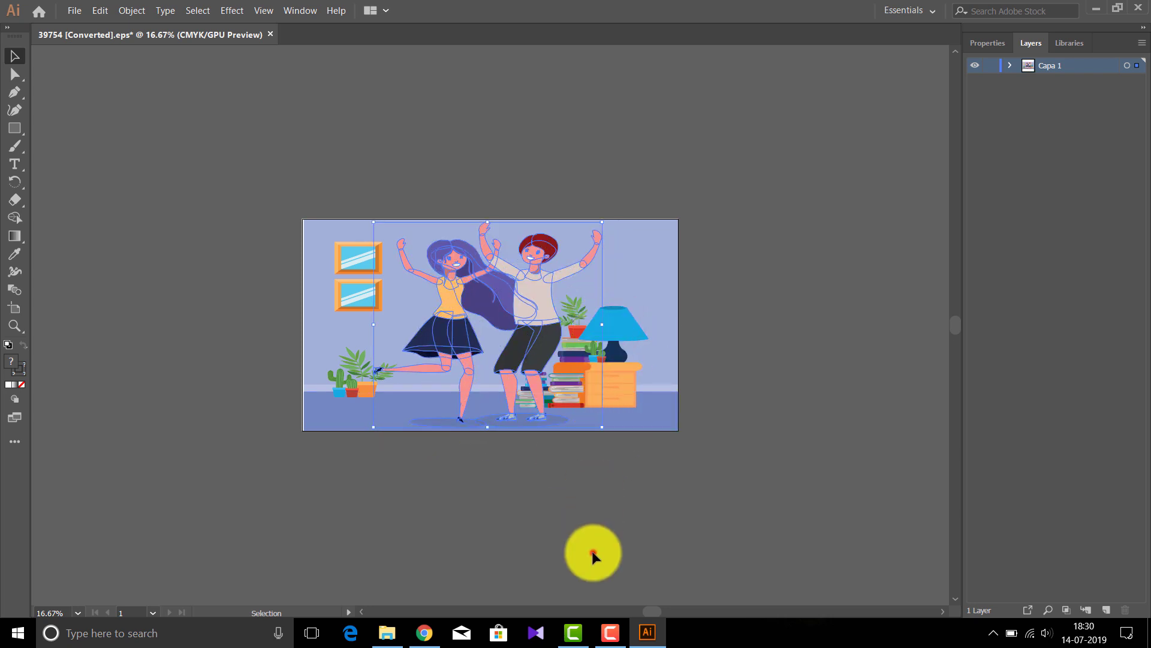
{"action": "left_click", "coordinate": [591, 552]}
Extend the background's left edge to meet the artboard's left edge, and clear the selection
{"action": "left_click", "coordinate": [348, 329]}
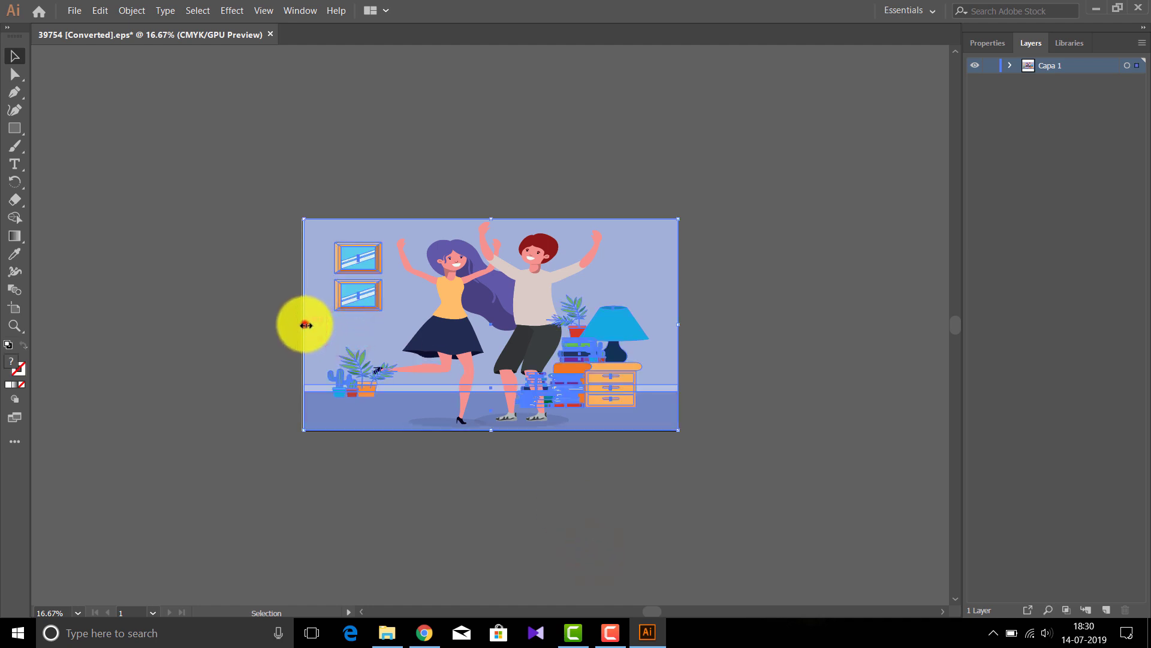
{"action": "left_click_drag", "start_coordinate": [304, 324], "coordinate": [301, 323]}
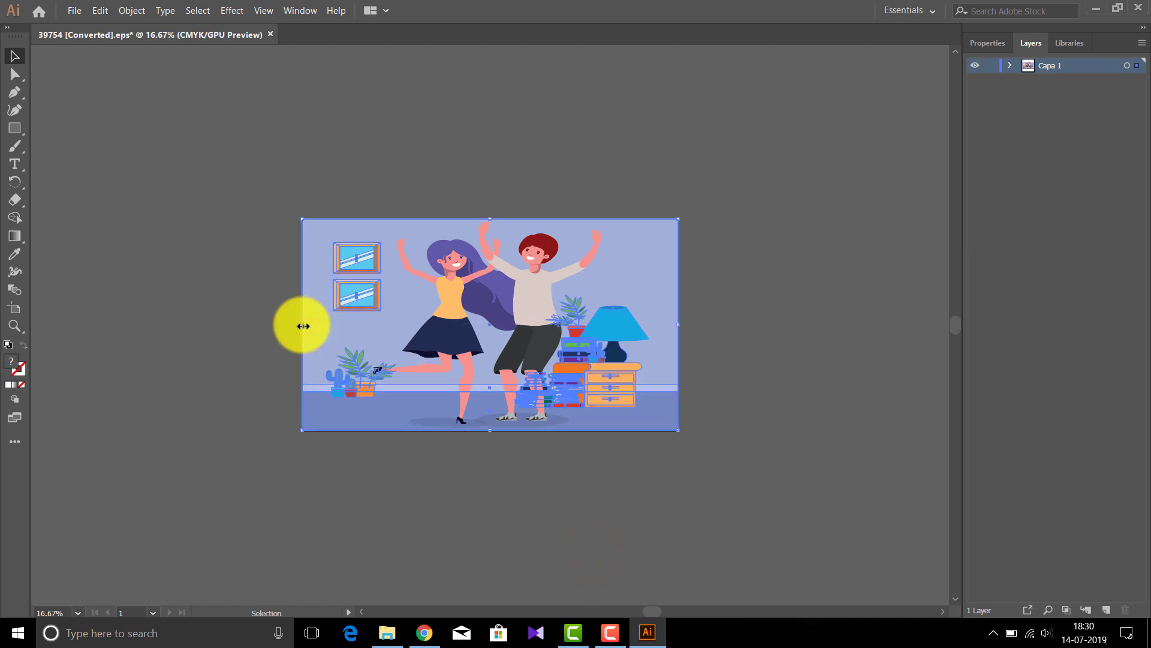
{"action": "left_click", "coordinate": [465, 502]}
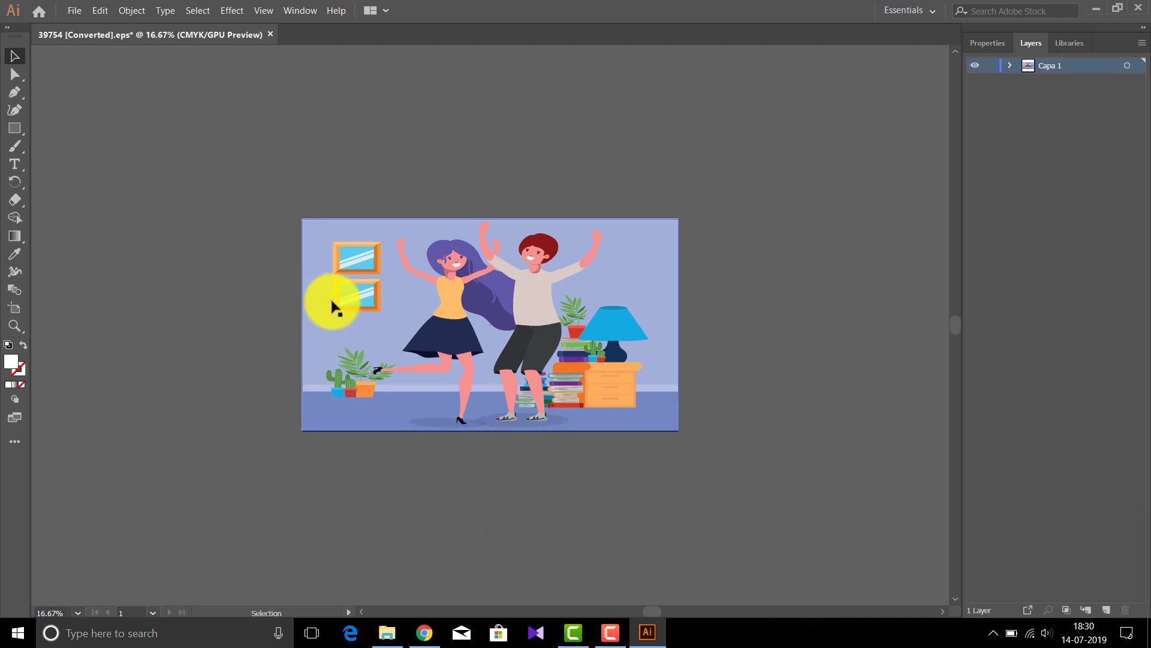
Expand the Capa 1 layer and toggle the upper group's visibility to identify its artwork
{"action": "key", "text": "ctrl+plus"}
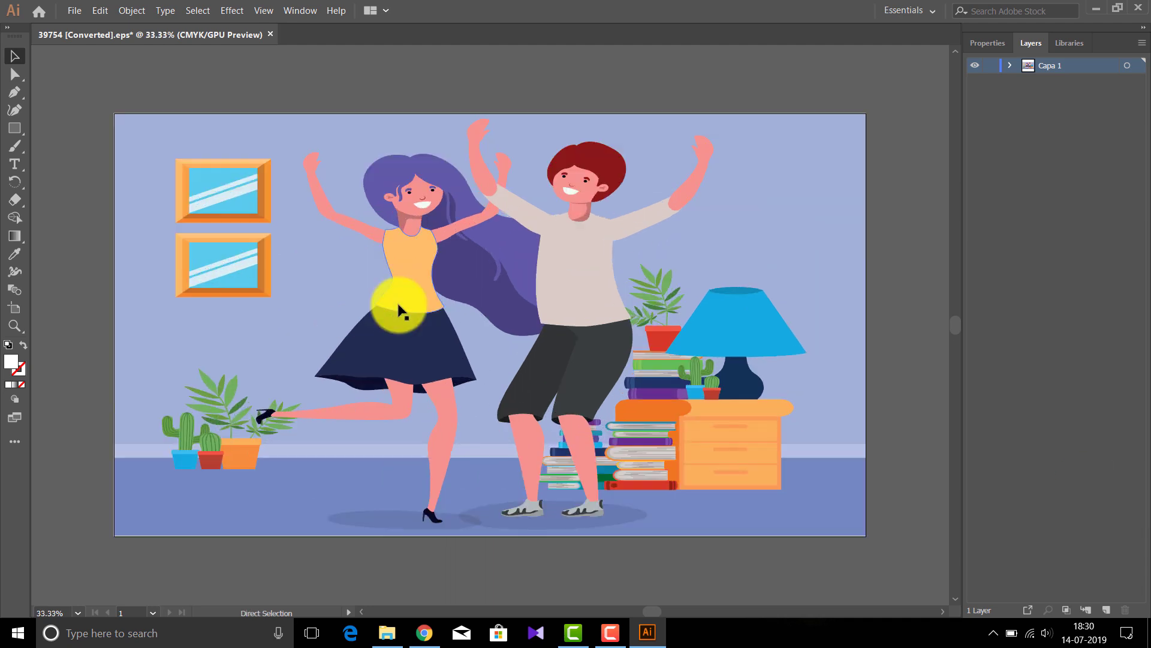
{"action": "left_click", "coordinate": [647, 570]}
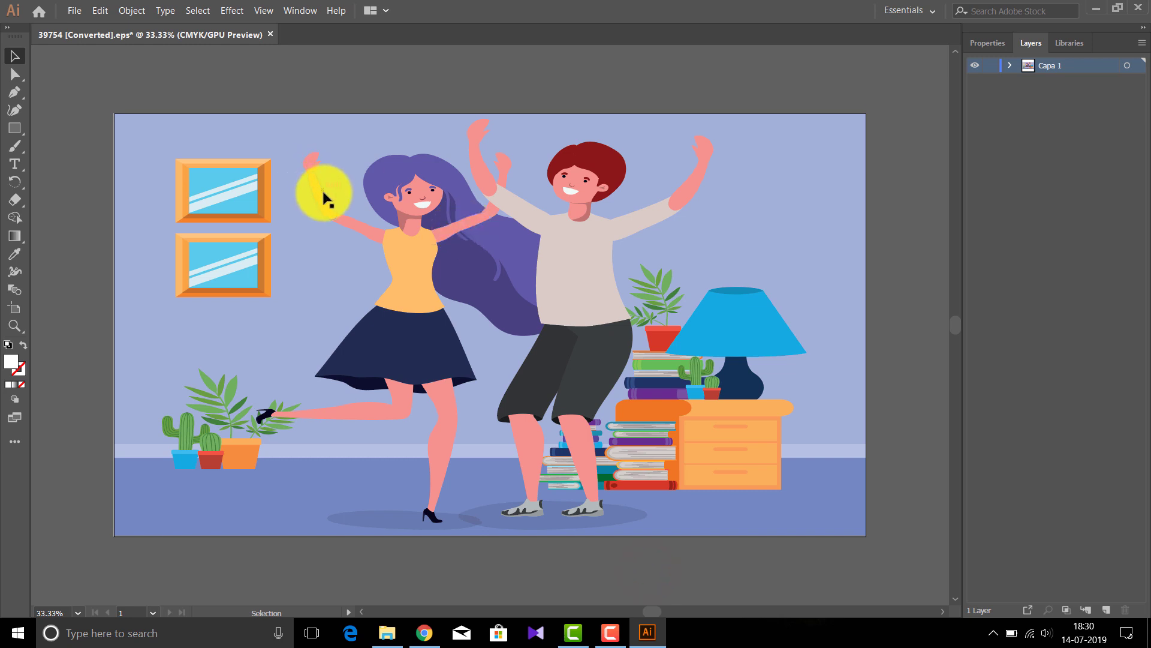
{"action": "left_click_drag", "start_coordinate": [321, 186], "coordinate": [412, 231]}
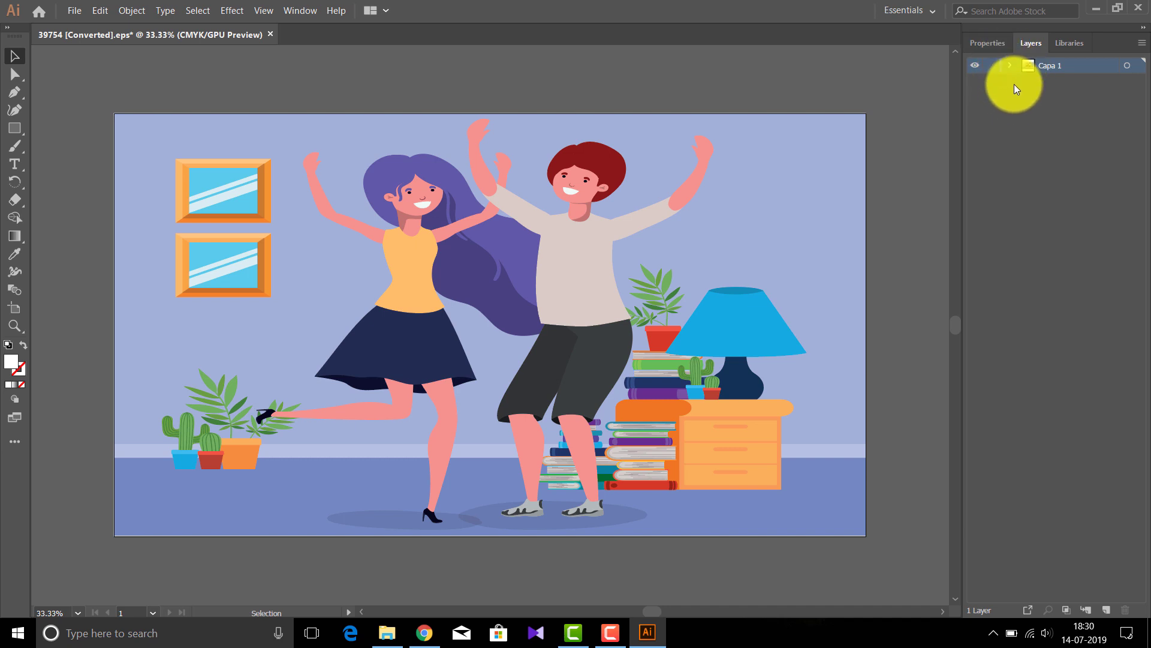
{"action": "left_click", "coordinate": [1010, 65]}
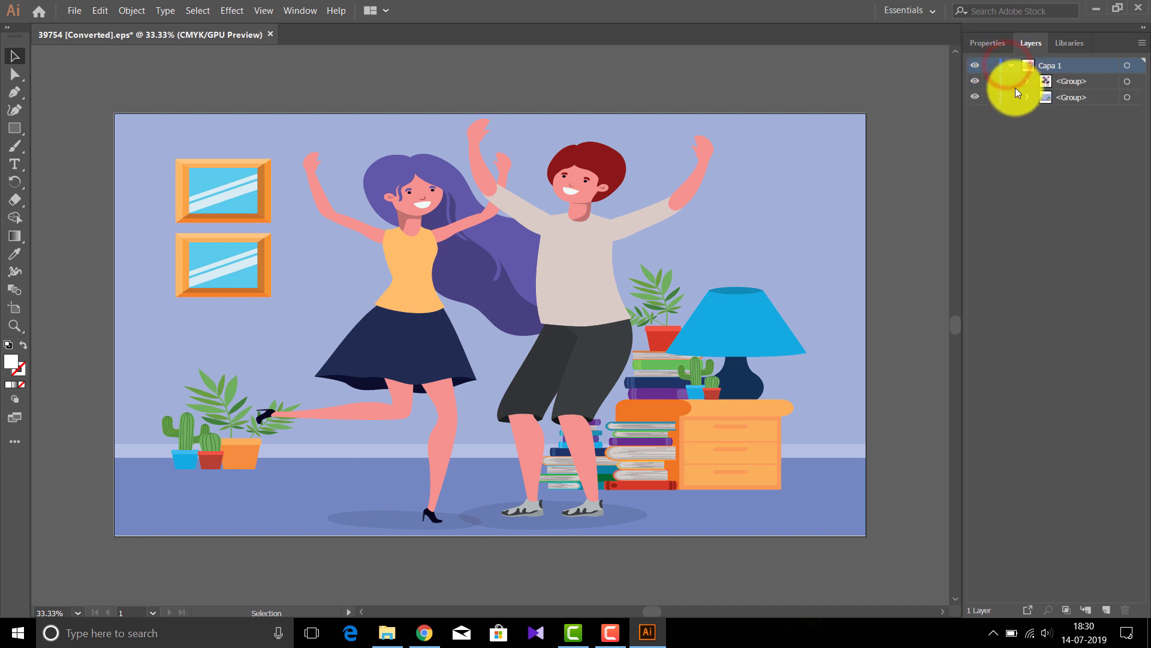
{"action": "left_click", "coordinate": [1051, 78]}
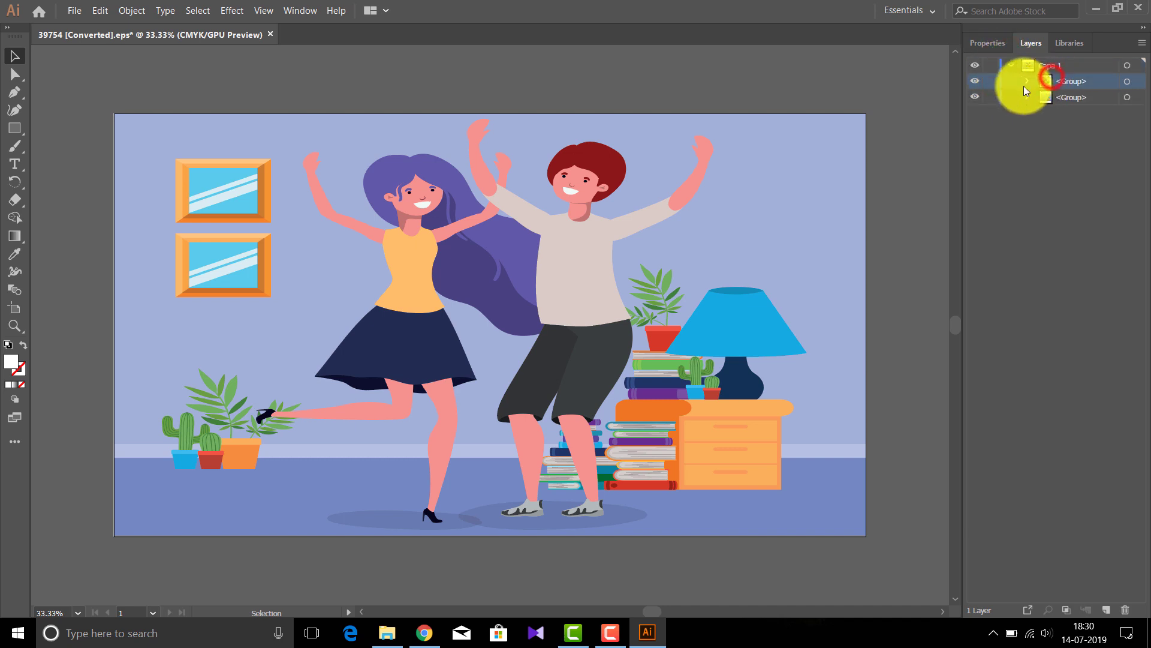
{"action": "left_click", "coordinate": [1019, 122]}
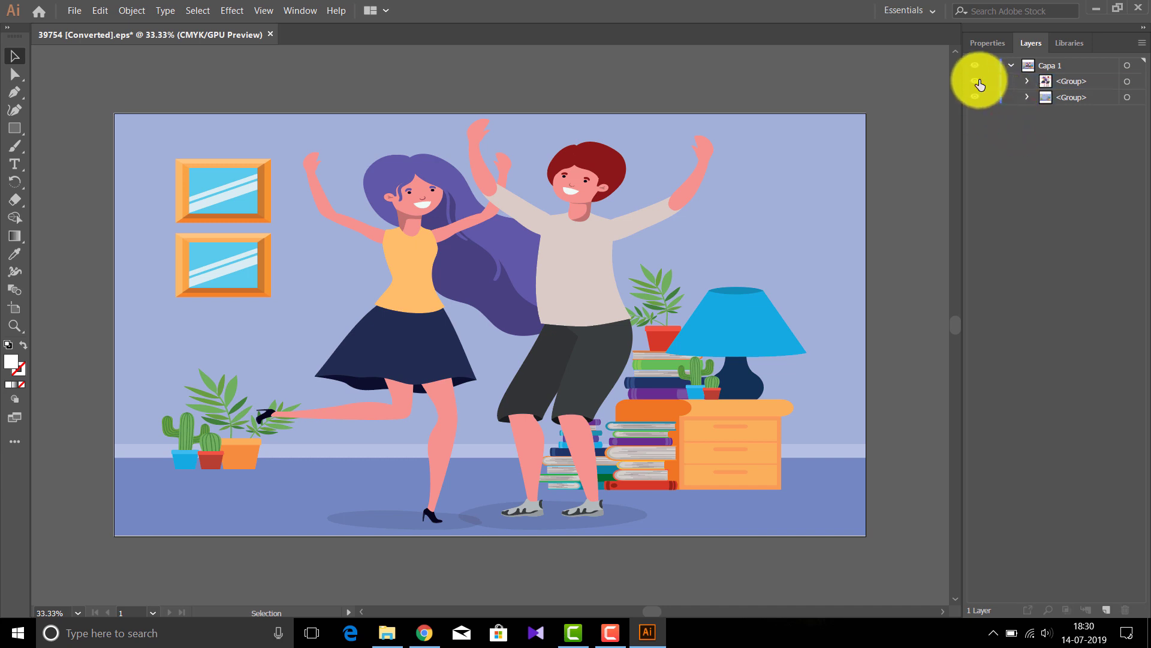
{"action": "left_click", "coordinate": [979, 82]}
{"action": "left_click", "coordinate": [979, 82]}
{"action": "left_click", "coordinate": [978, 82]}
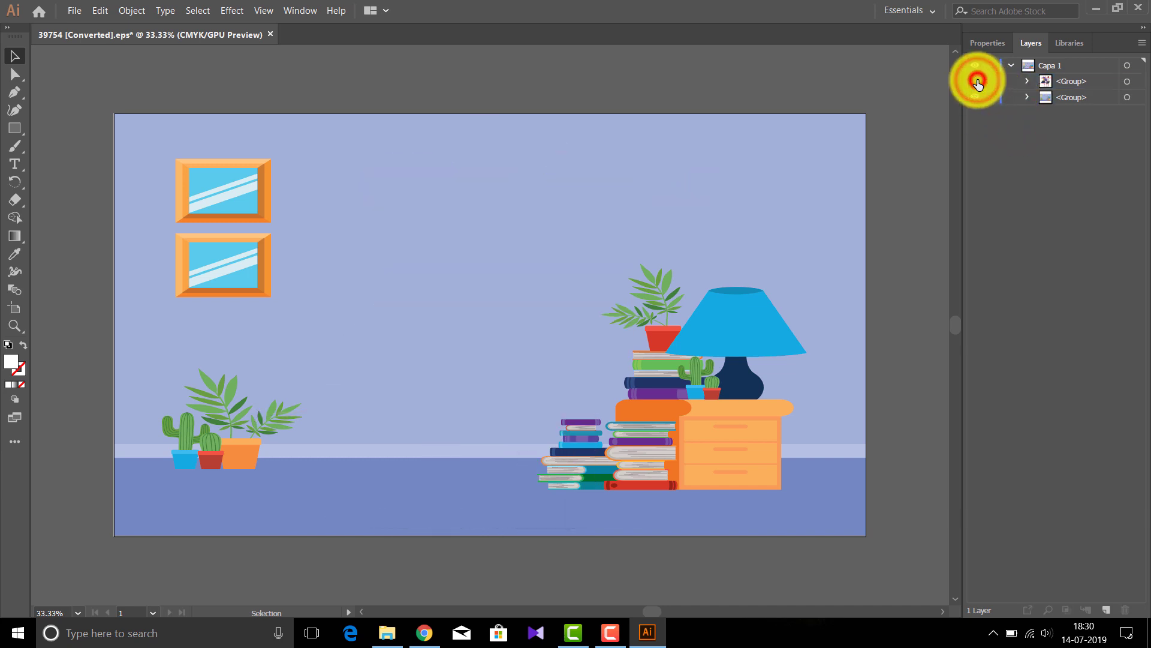
{"action": "left_click", "coordinate": [979, 83]}
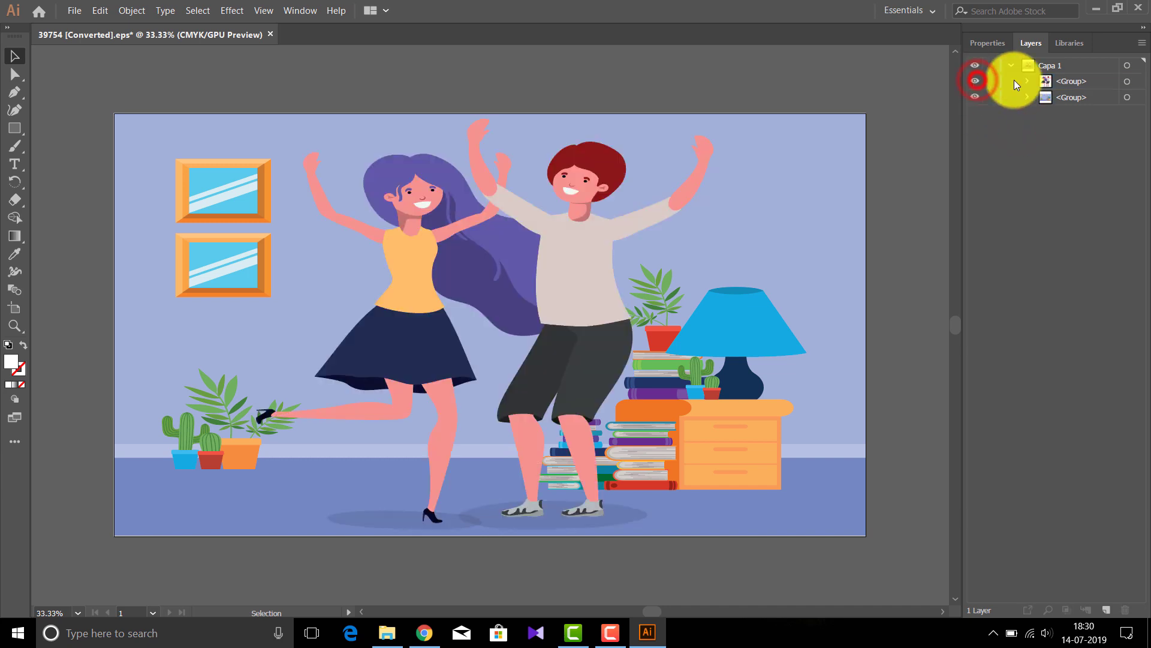
{"action": "left_click", "coordinate": [979, 83]}
{"action": "left_click", "coordinate": [978, 82]}
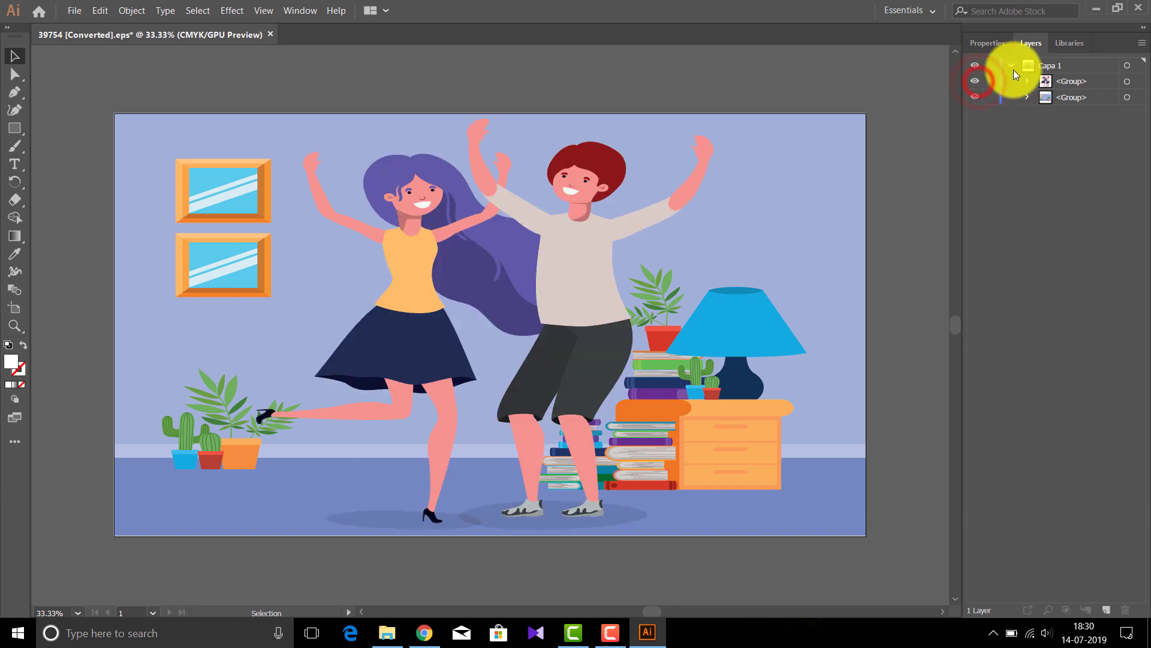
Toggle the visibility of the lower group in Capa 1 to check which artwork it holds
{"action": "left_click", "coordinate": [975, 97]}
{"action": "left_click", "coordinate": [974, 97]}
{"action": "left_click", "coordinate": [974, 97]}
{"action": "left_click", "coordinate": [974, 98]}
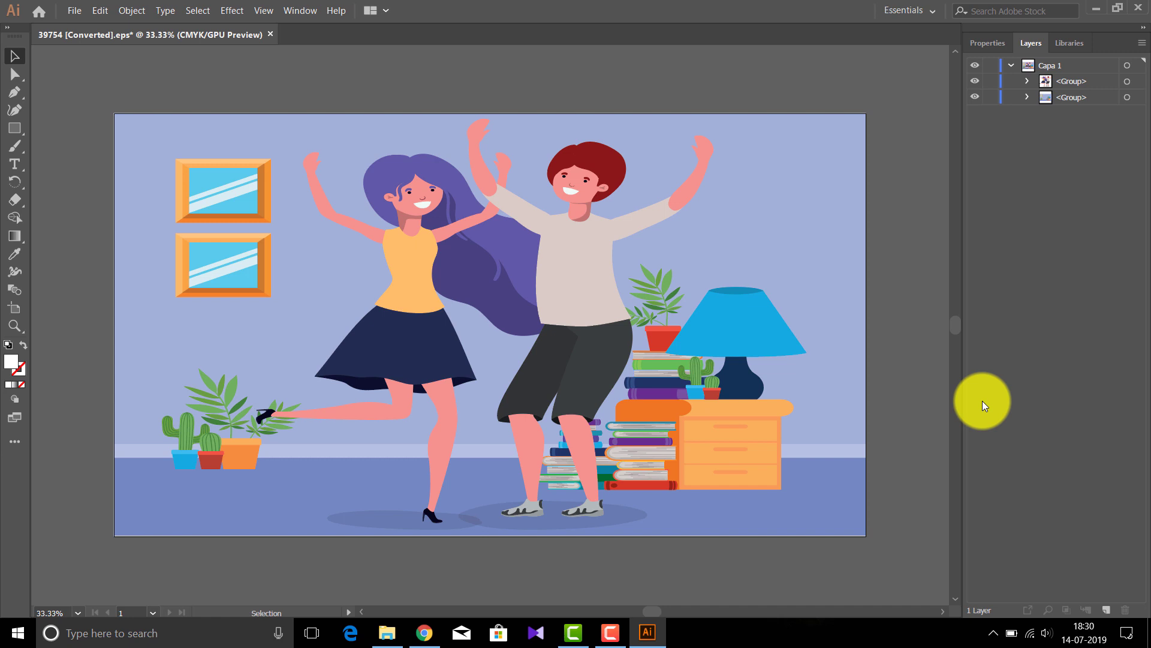
Expand the background group and toggle its first subgroup off and on to check which objects it contains
{"action": "left_click", "coordinate": [1026, 97]}
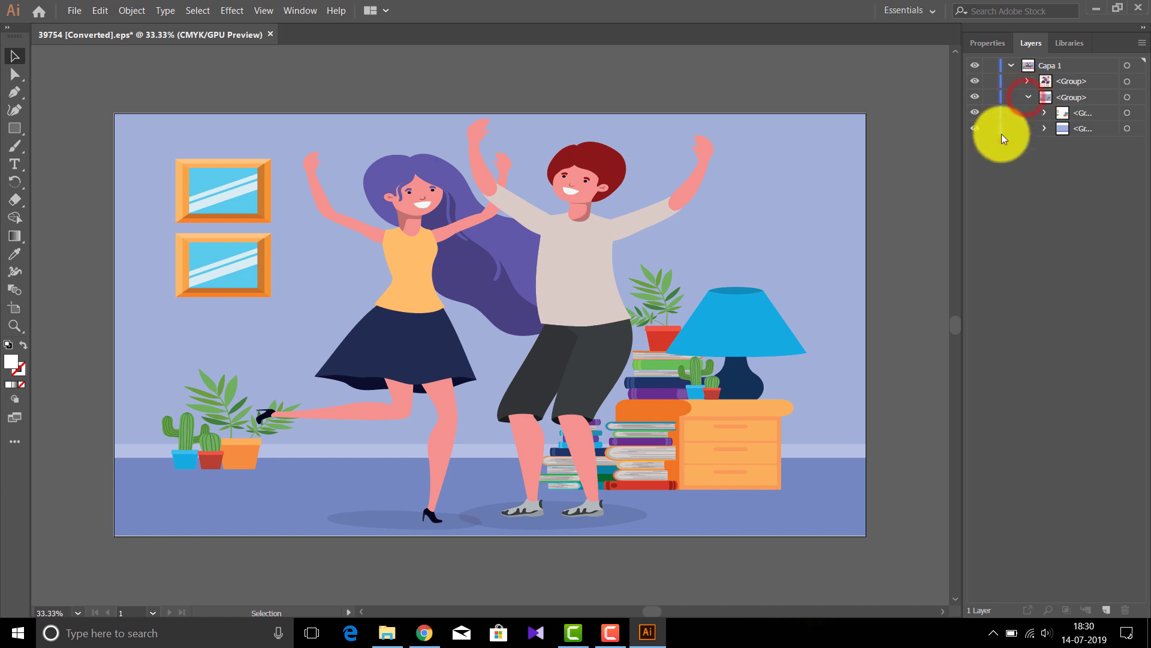
{"action": "left_click", "coordinate": [977, 114]}
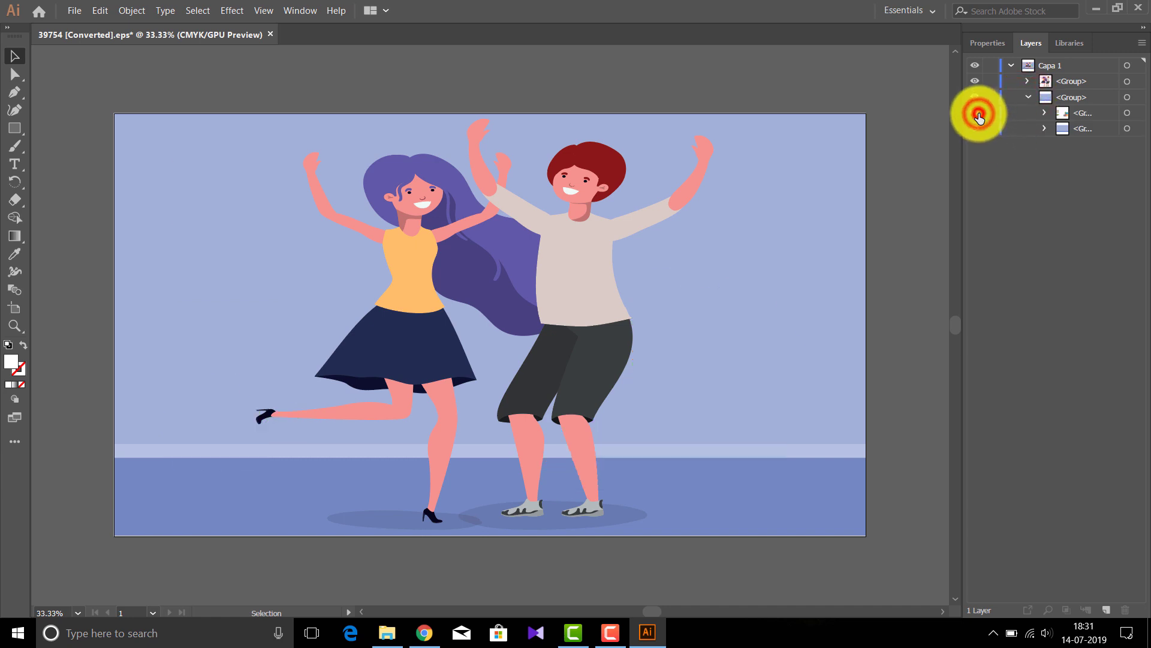
{"action": "left_click", "coordinate": [978, 113]}
{"action": "left_click", "coordinate": [978, 113]}
{"action": "left_click", "coordinate": [979, 114]}
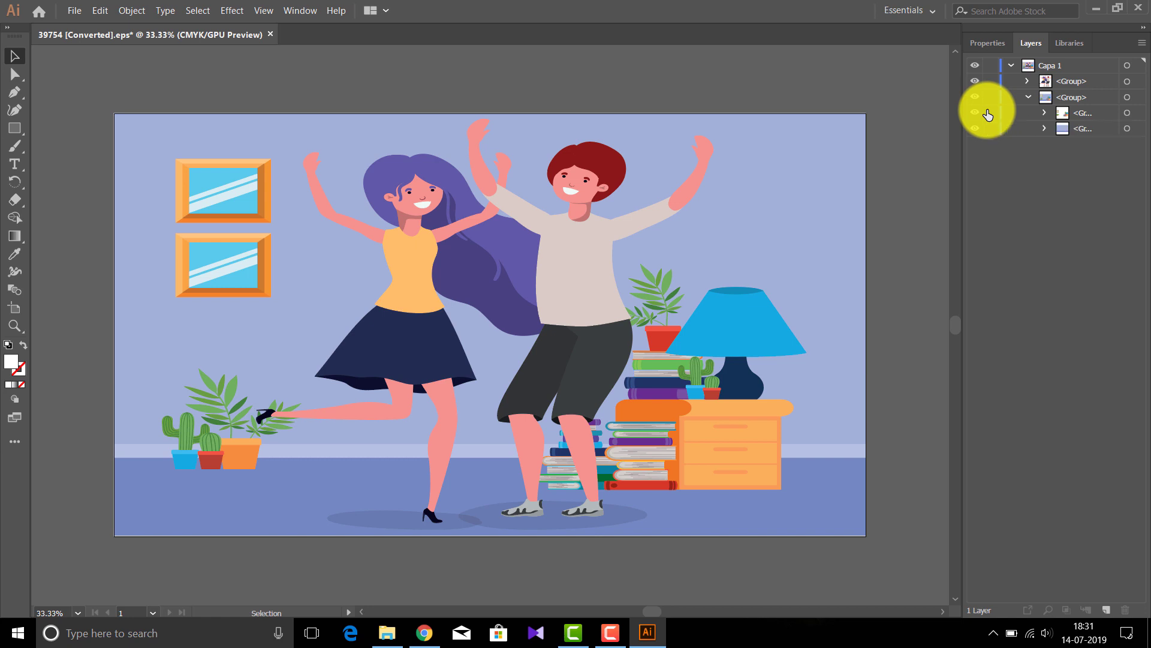
Toggle the furniture and wall-background subgroups off and back on to check what each one contains
{"action": "left_click", "coordinate": [975, 113]}
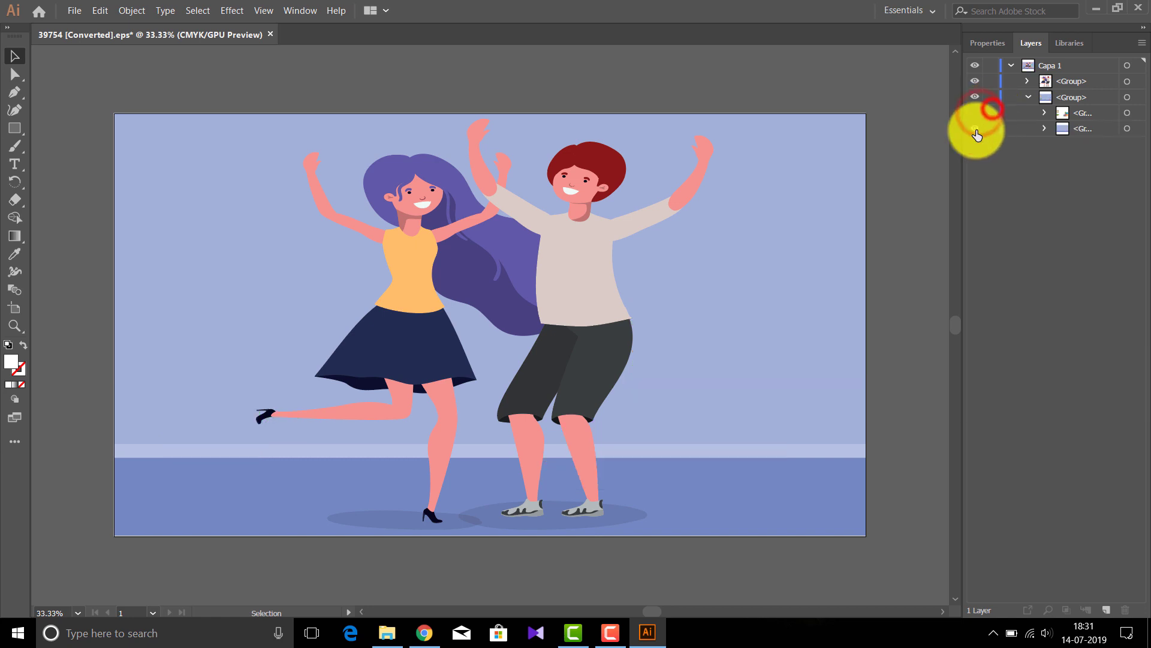
{"action": "left_click", "coordinate": [976, 130]}
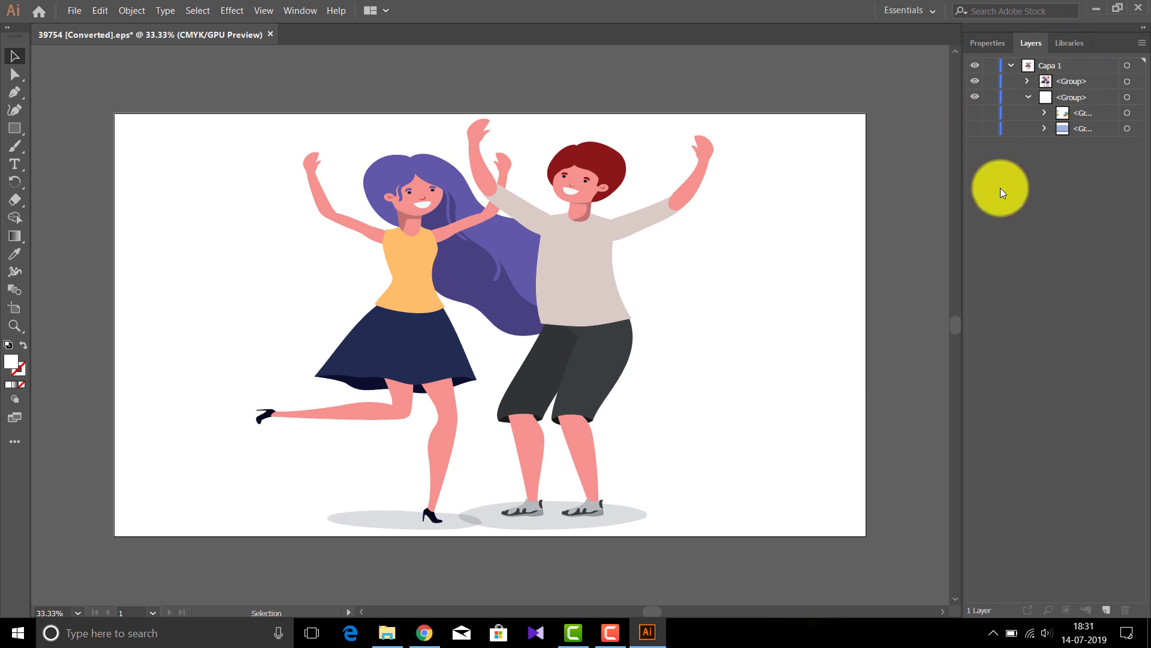
{"action": "left_click", "coordinate": [975, 113]}
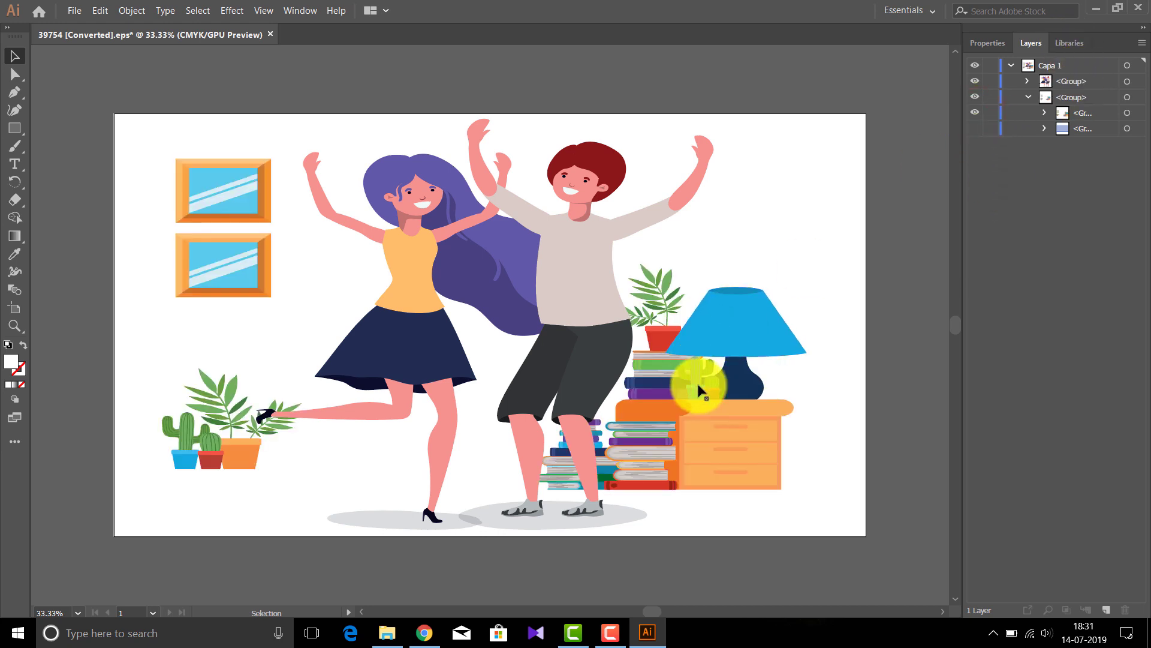
{"action": "left_click", "coordinate": [971, 129]}
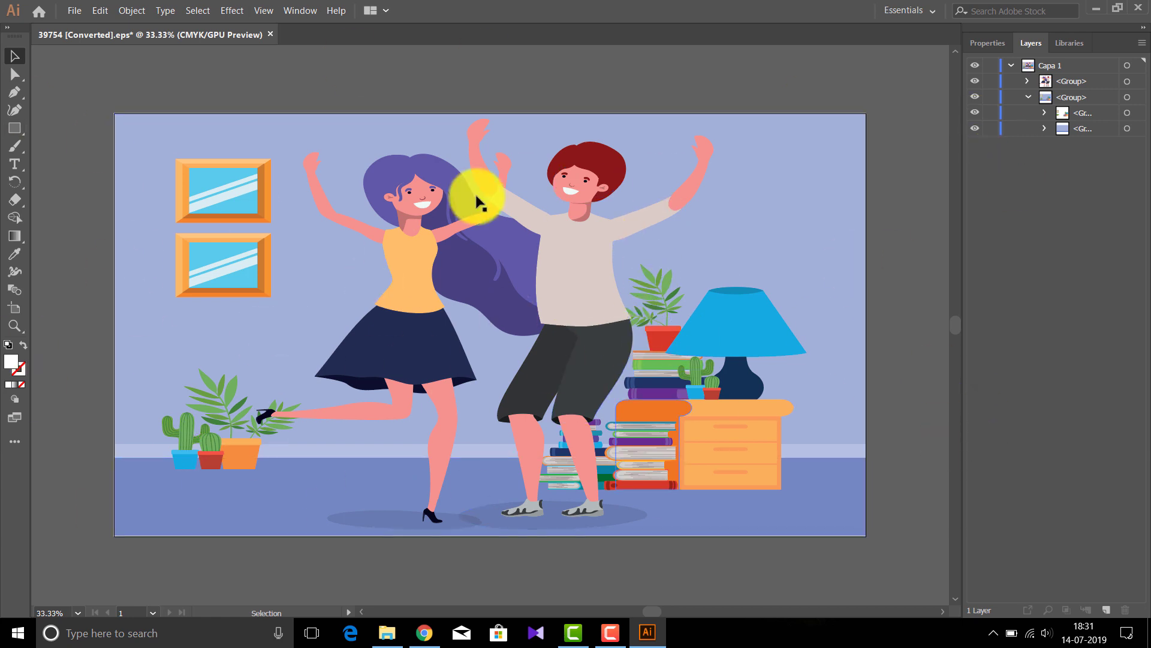
Hide the wall-background subgroup and its parent group so that only the dancing couple and their shadows are shown
{"action": "left_click", "coordinate": [983, 115]}
{"action": "left_click", "coordinate": [990, 132]}
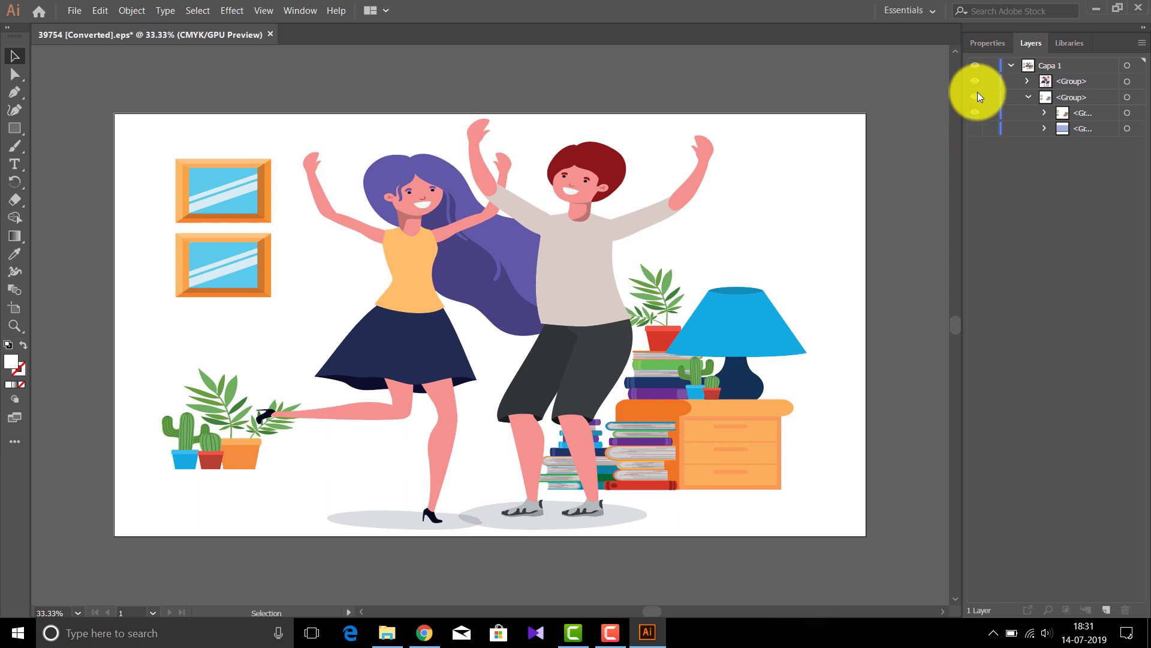
{"action": "left_click", "coordinate": [977, 95]}
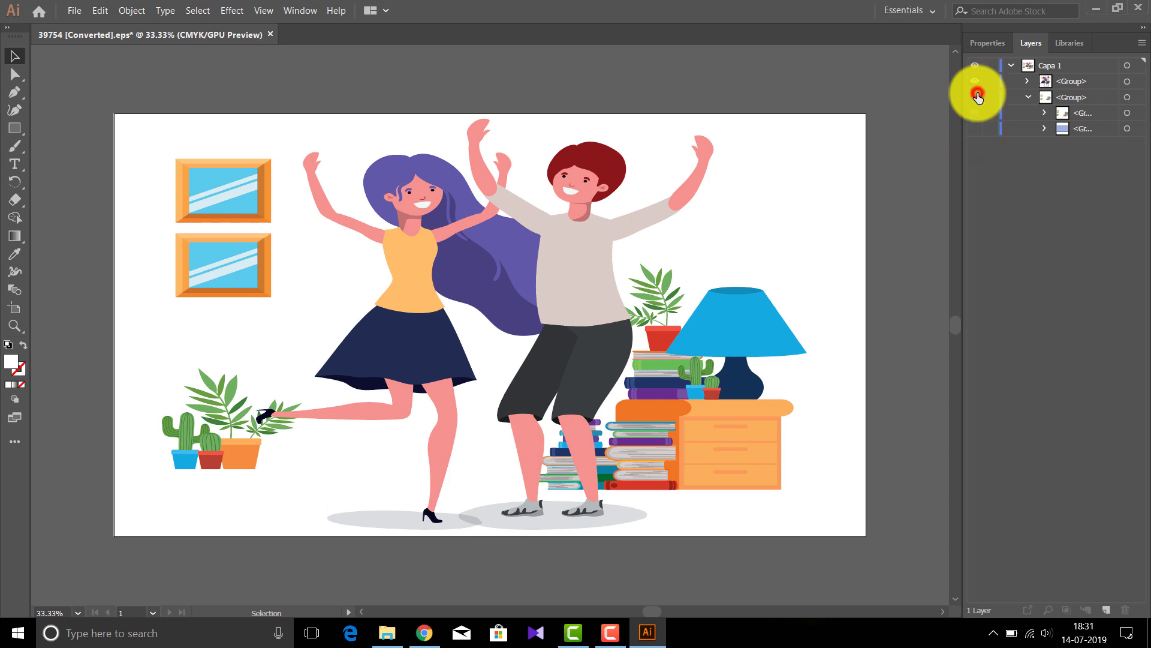
Export the couple as PNG "39754 [Converted]" into Desktop > New Project, at Screen (72 ppi) with a transparent background
{"action": "left_click", "coordinate": [75, 14]}
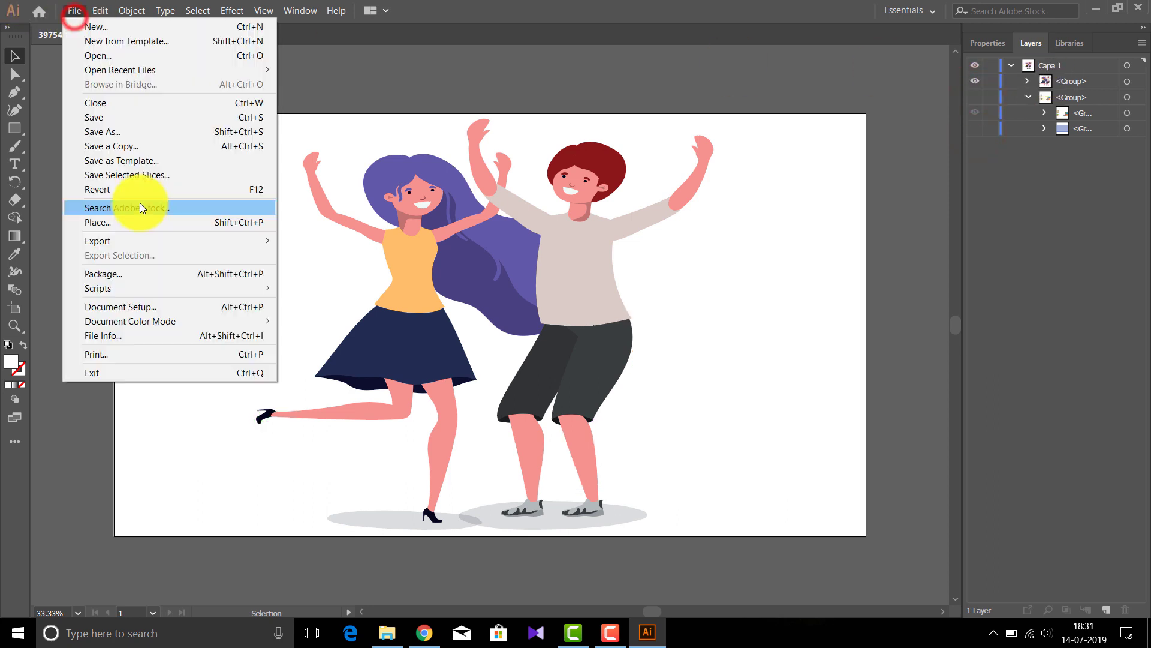
{"action": "left_click", "coordinate": [108, 239]}
{"action": "left_click", "coordinate": [365, 255]}
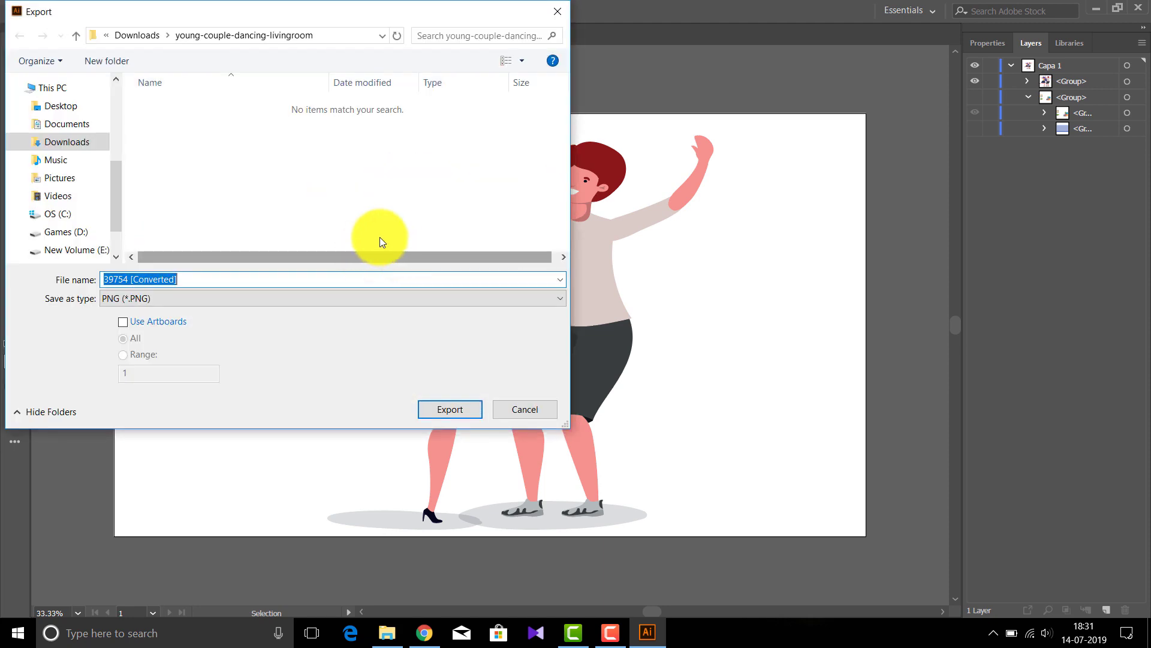
{"action": "left_click", "coordinate": [80, 110]}
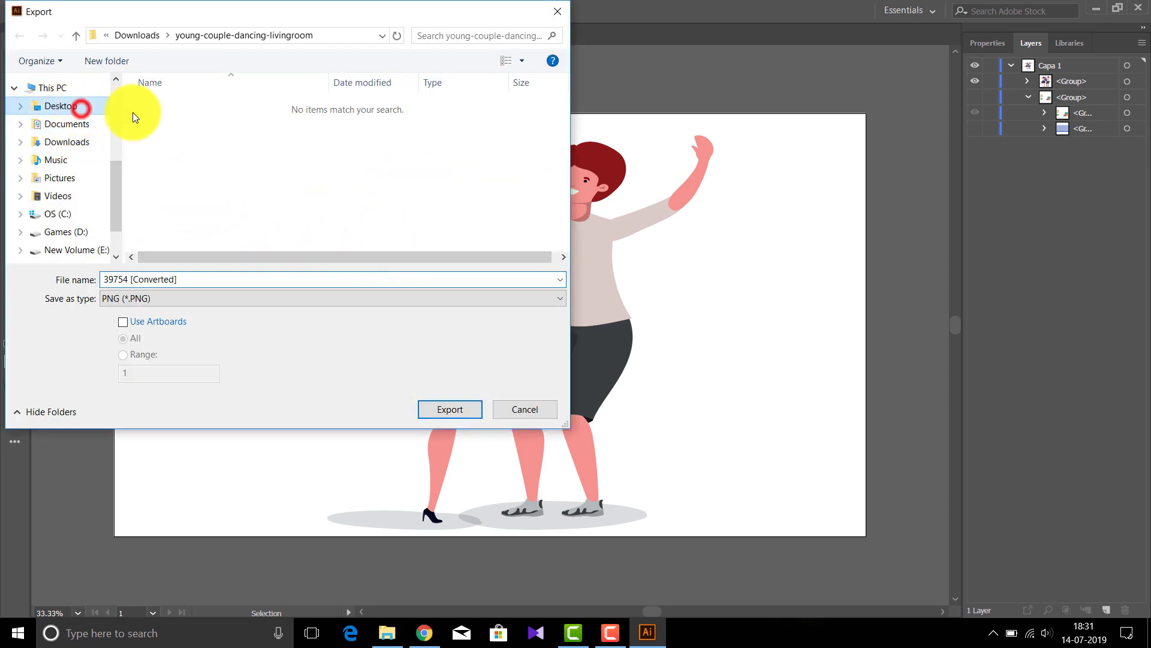
{"action": "double_click", "coordinate": [256, 143]}
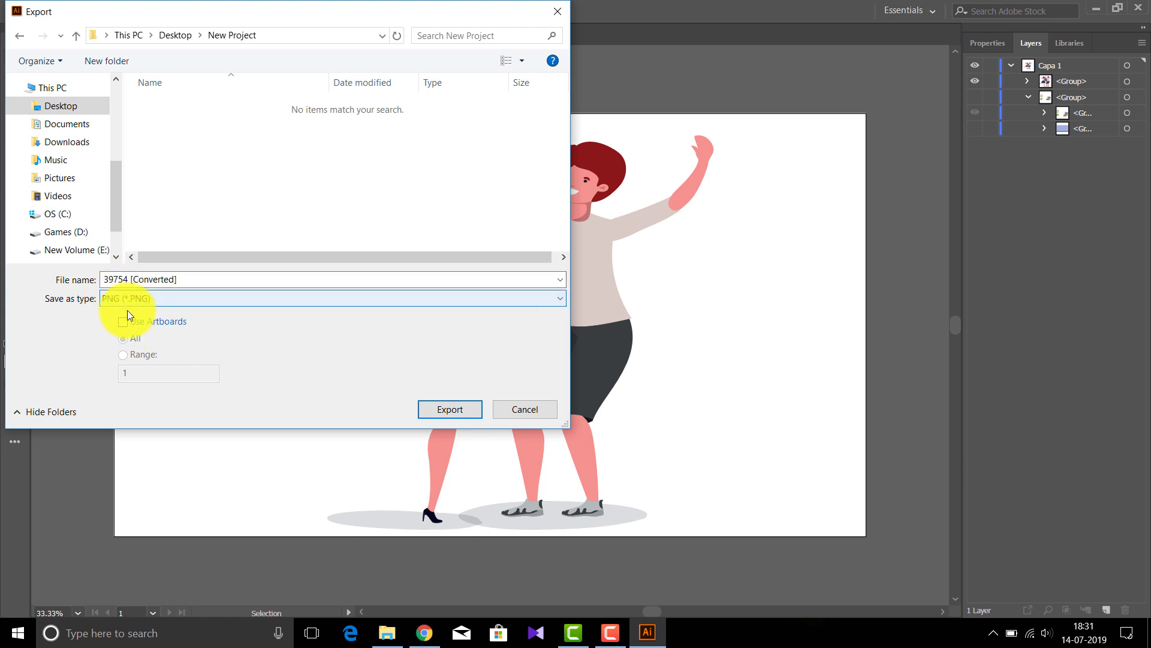
{"action": "left_click", "coordinate": [425, 408]}
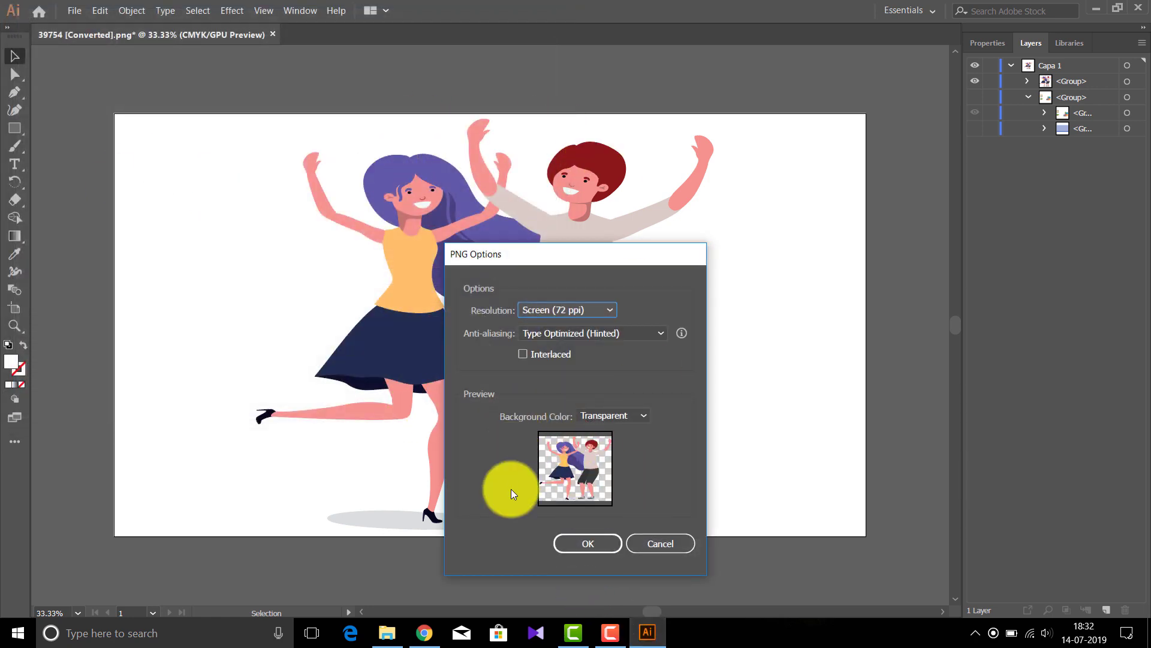
{"action": "left_click", "coordinate": [560, 544]}
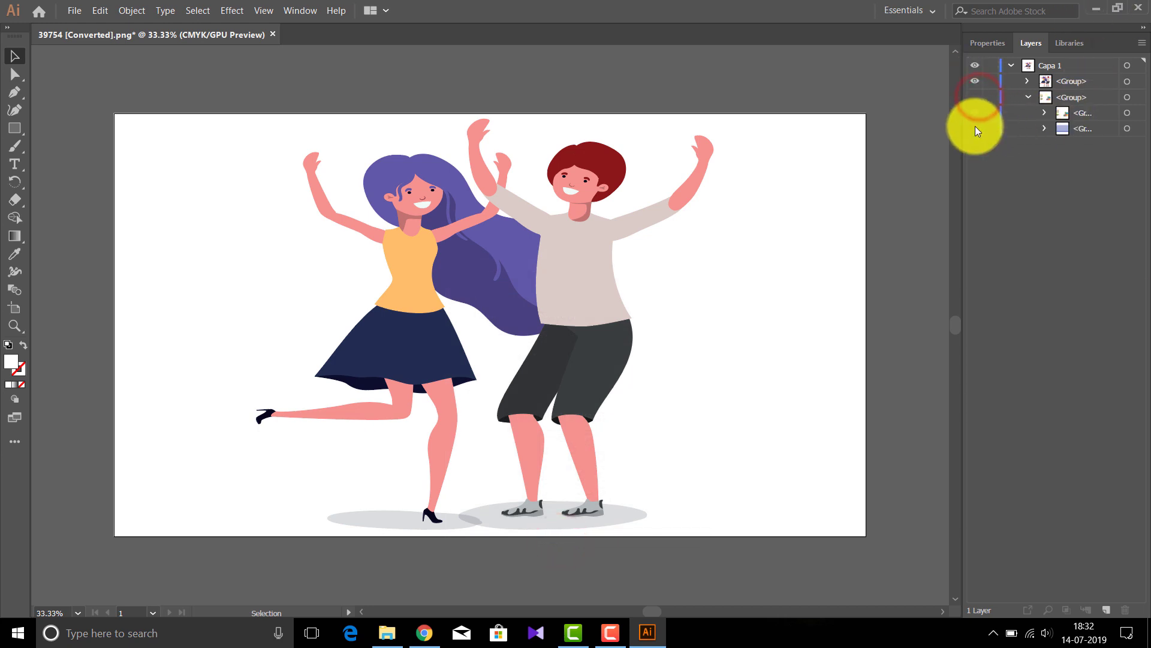
Show the lower group again and hide the couple's group, leaving only the furniture, plants and windows
{"action": "left_click", "coordinate": [976, 97]}
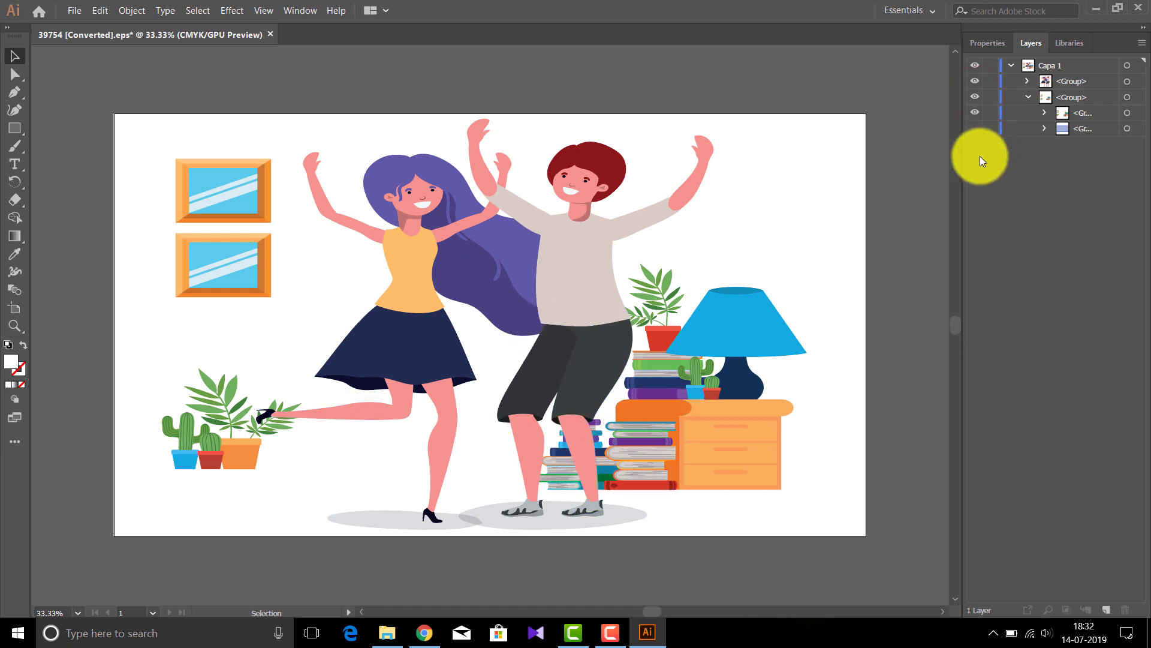
{"action": "left_click", "coordinate": [976, 84]}
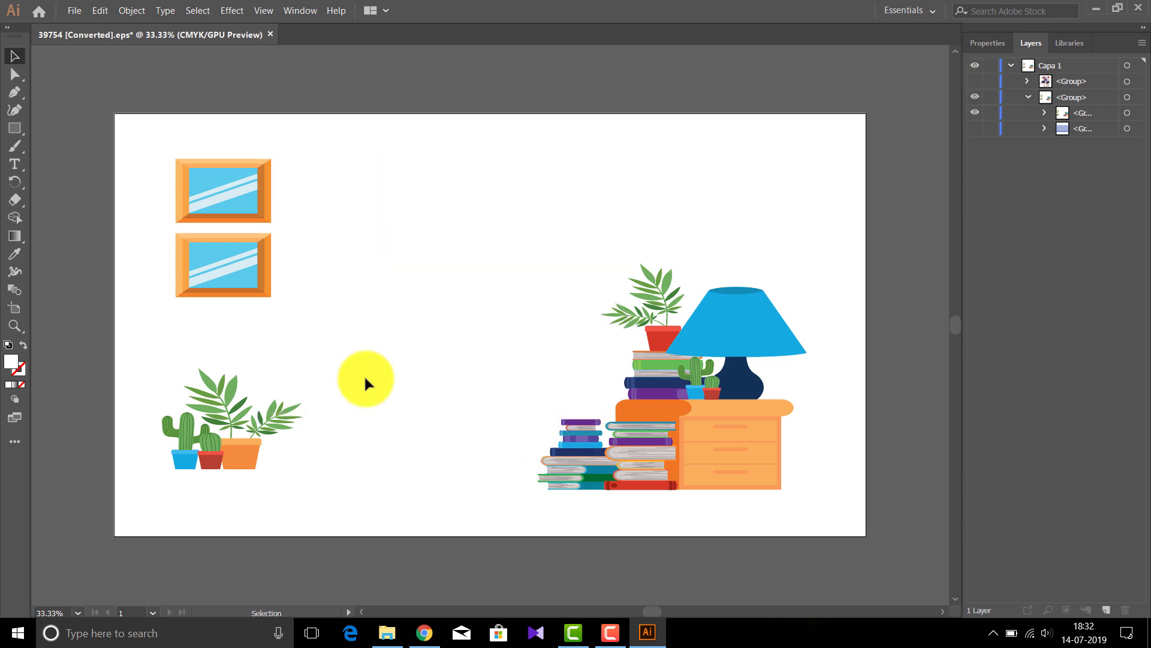
Start a PNG export of the furniture artwork and choose the New Project folder on the Desktop
{"action": "left_click", "coordinate": [68, 10]}
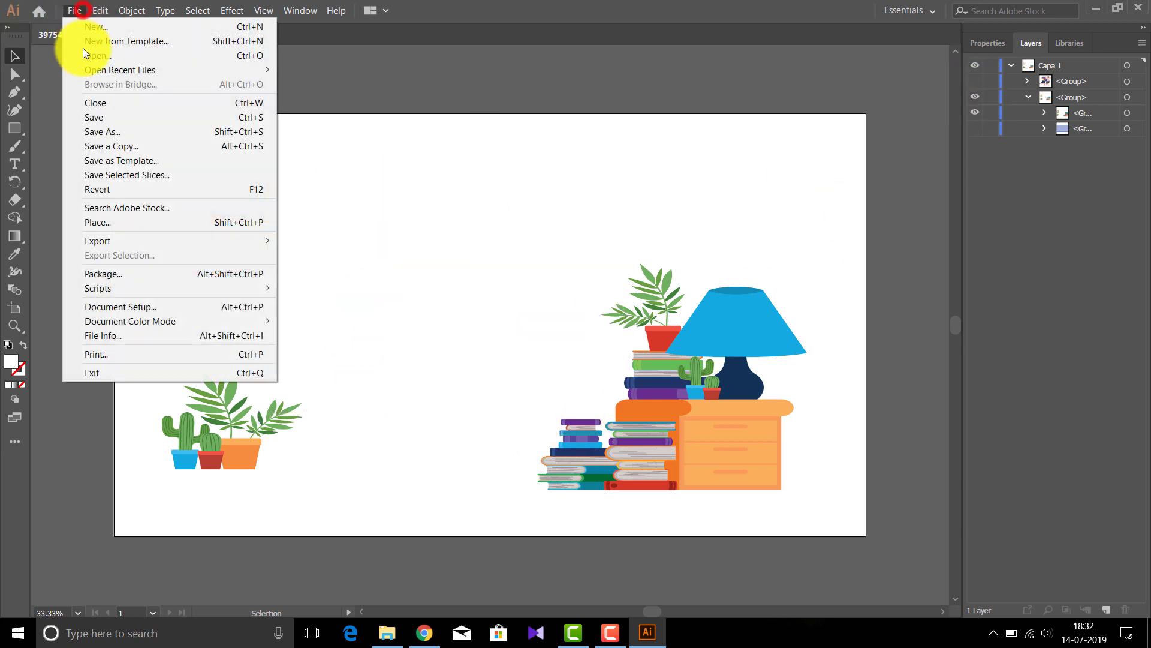
{"action": "left_click", "coordinate": [106, 241]}
{"action": "left_click", "coordinate": [345, 258]}
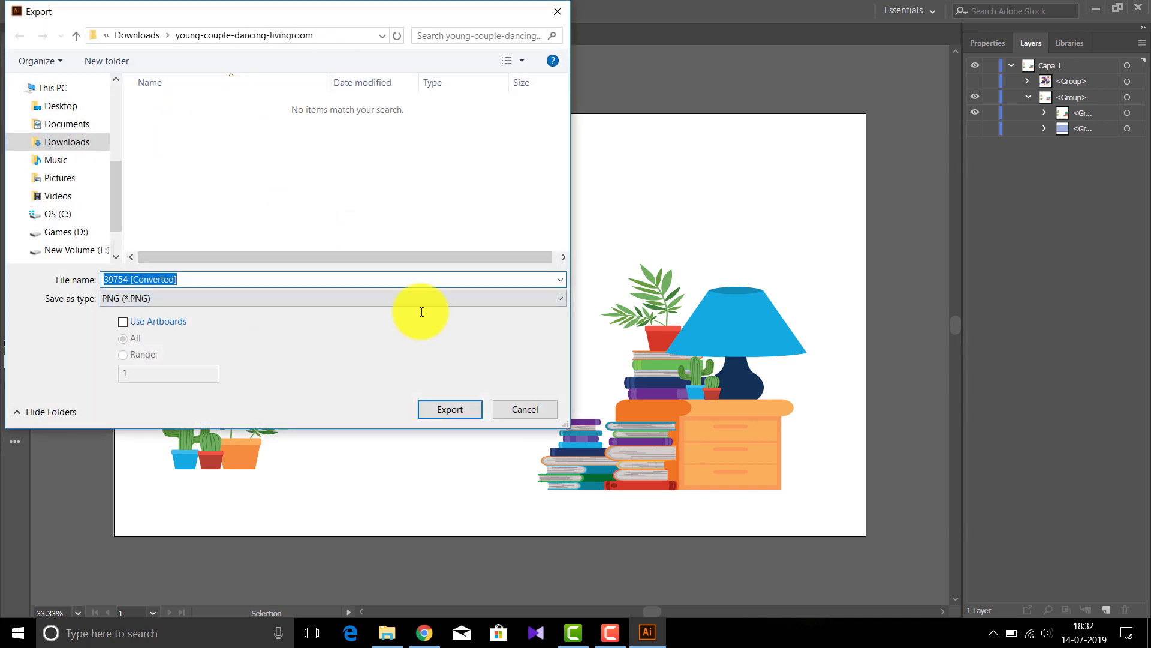
{"action": "scroll", "coordinate": [71, 123], "scroll_direction": "up", "scroll_amount": 5}
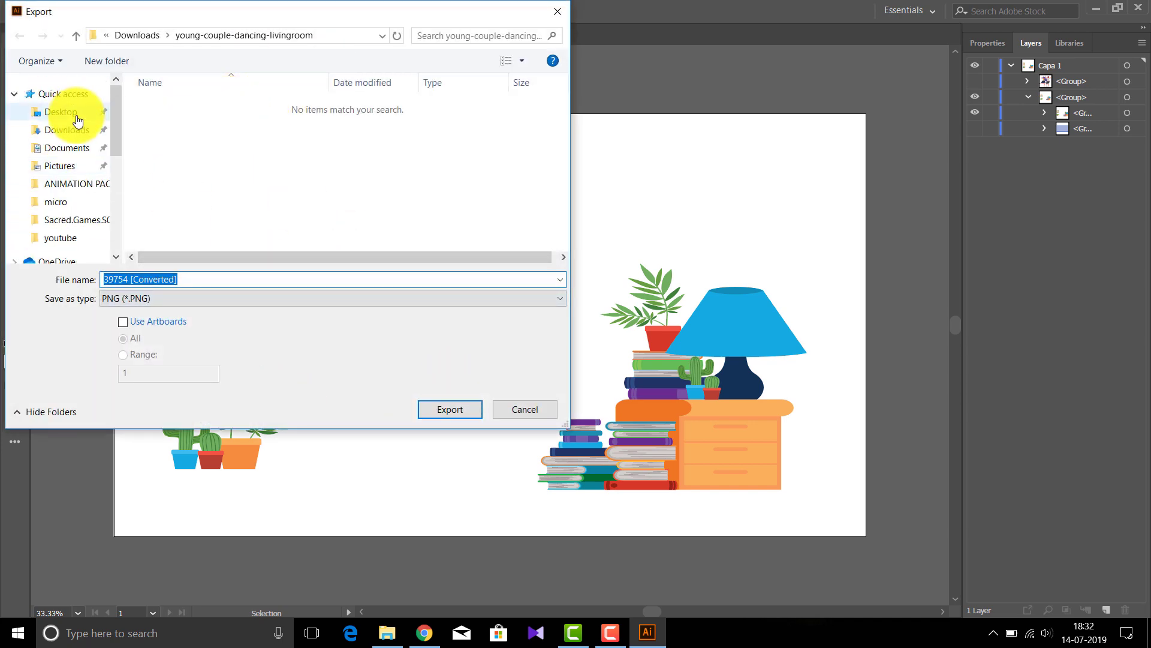
{"action": "scroll", "coordinate": [75, 129], "scroll_direction": "down", "scroll_amount": 5}
{"action": "scroll", "coordinate": [87, 153], "scroll_direction": "up", "scroll_amount": 5}
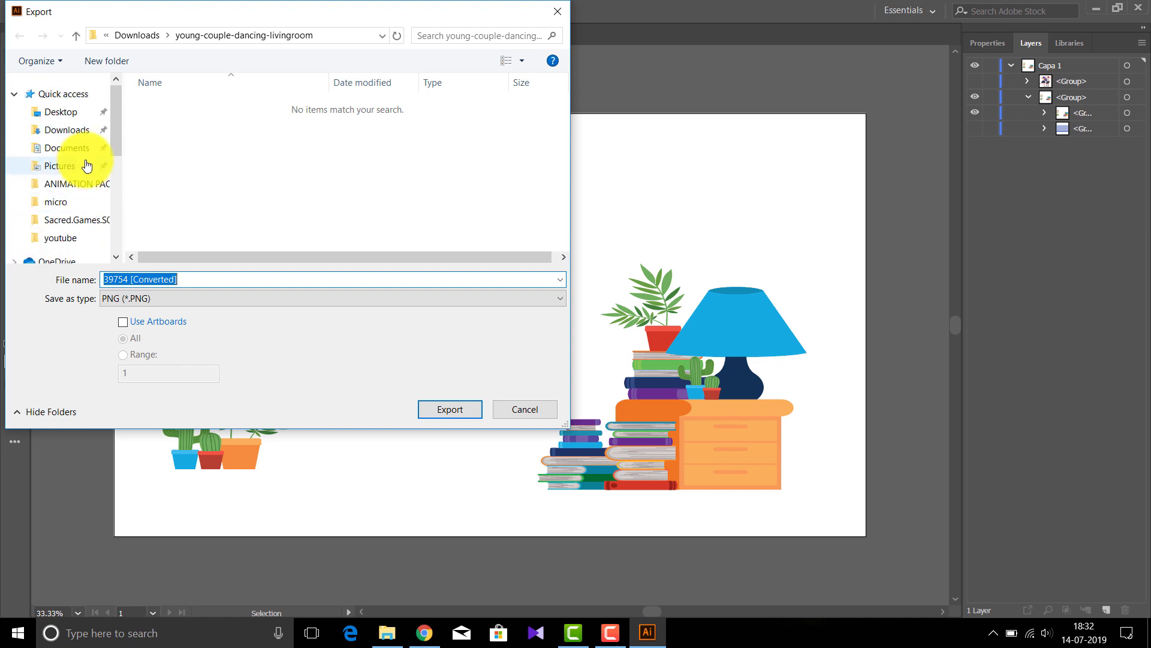
{"action": "left_click", "coordinate": [90, 112]}
{"action": "double_click", "coordinate": [279, 129]}
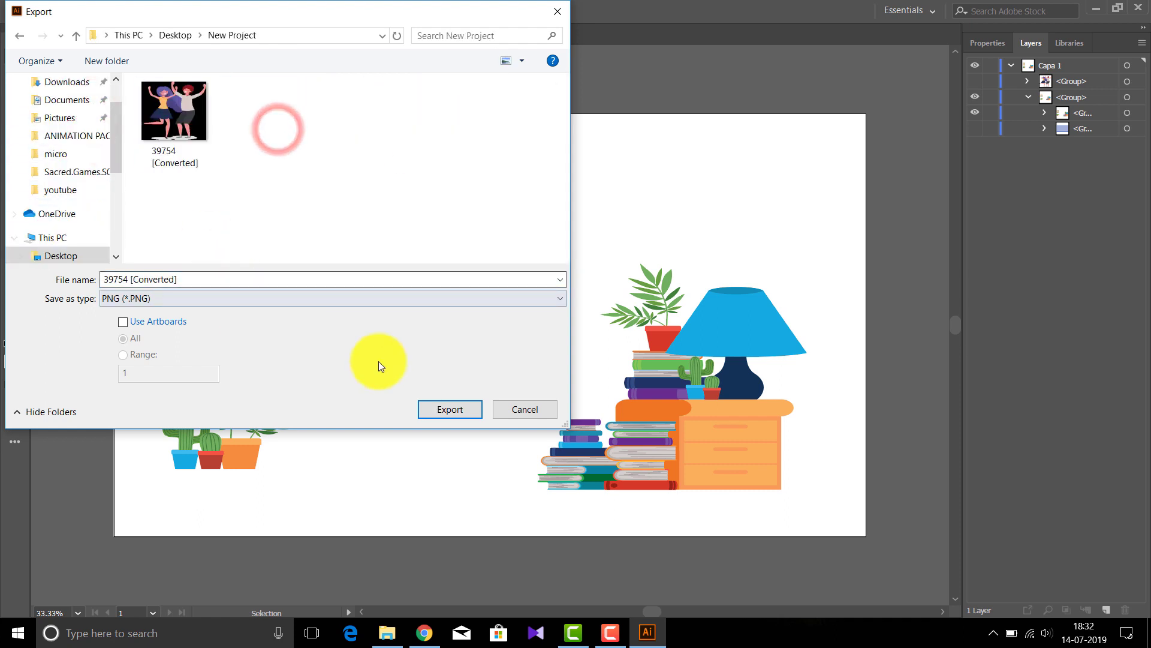
Decline replacing the couple's image, rename the file as "39754 [Convel" and export the furniture as PNG
{"action": "left_click", "coordinate": [463, 409]}
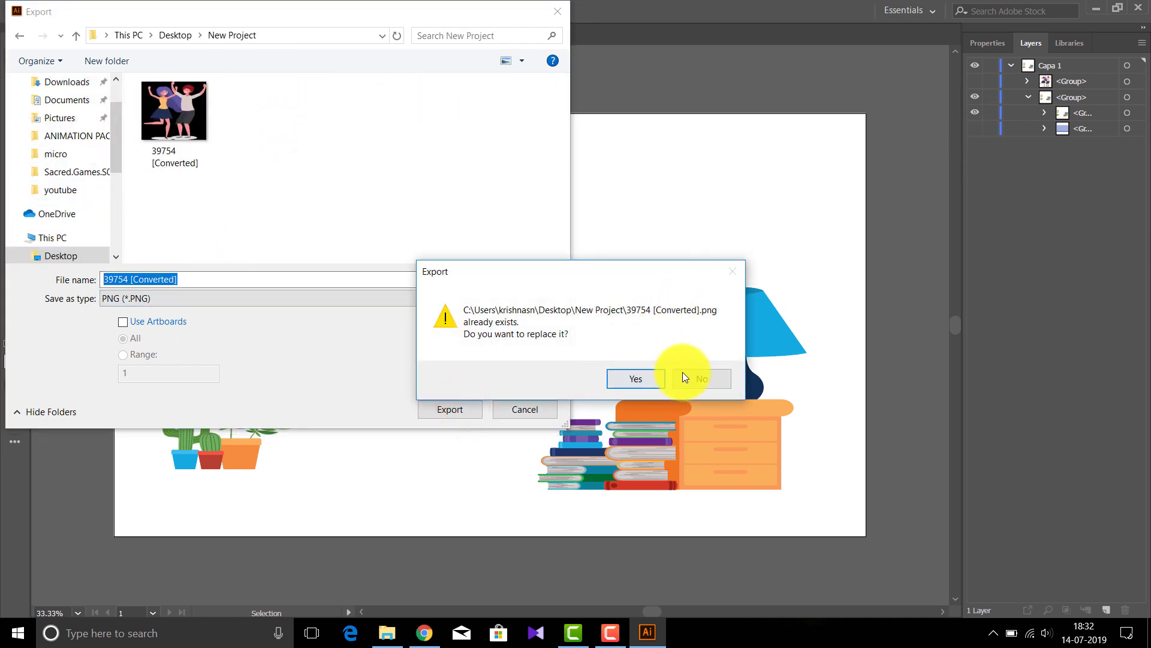
{"action": "left_click", "coordinate": [700, 376]}
{"action": "left_click", "coordinate": [204, 280]}
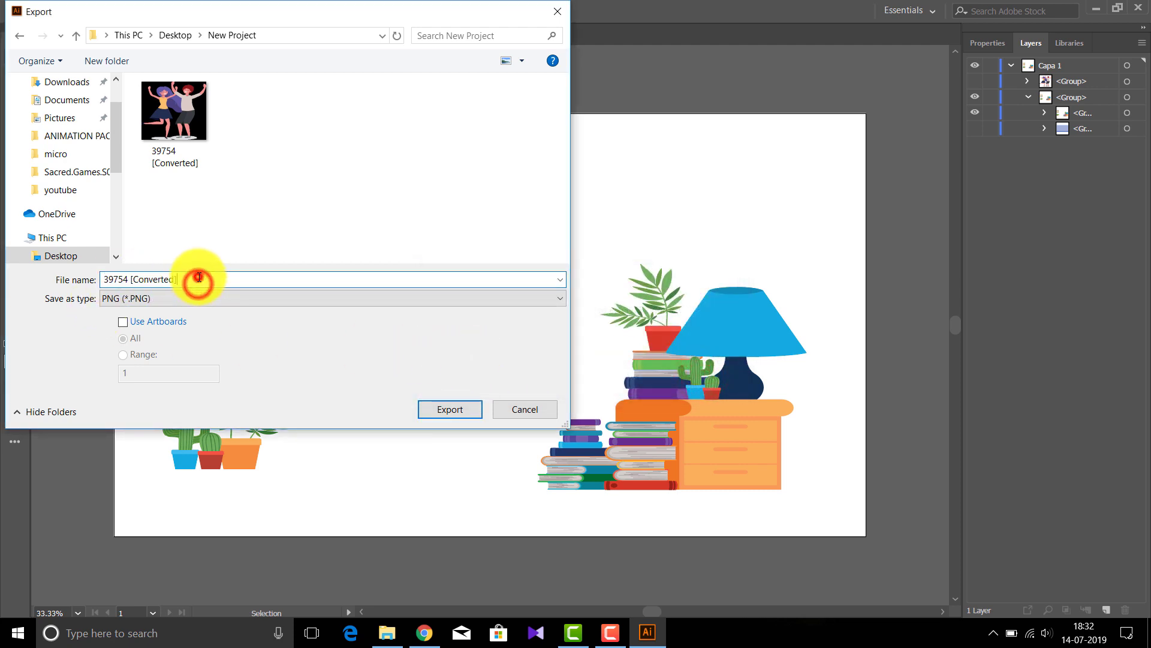
{"action": "key", "text": "BackSpace"}
{"action": "key", "text": "BackSpace"}
{"action": "key", "text": "BackSpace"}
{"action": "key", "text": "BackSpace"}
{"action": "key", "text": "BackSpace"}
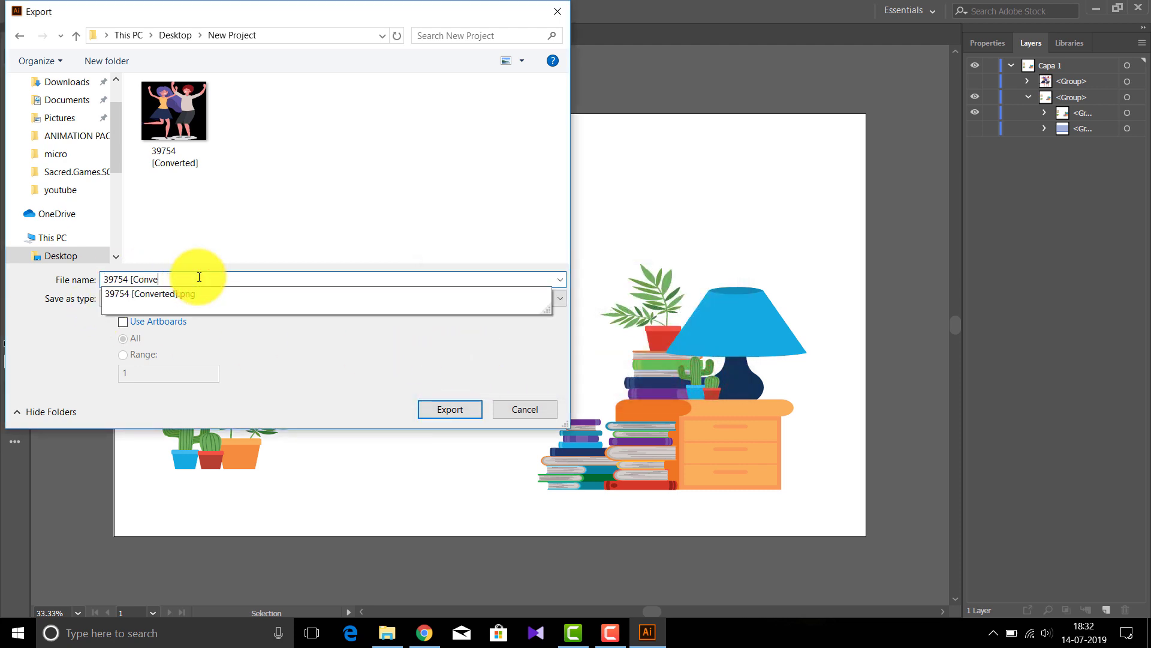
{"action": "type", "text": "l"}
{"action": "left_click", "coordinate": [434, 416]}
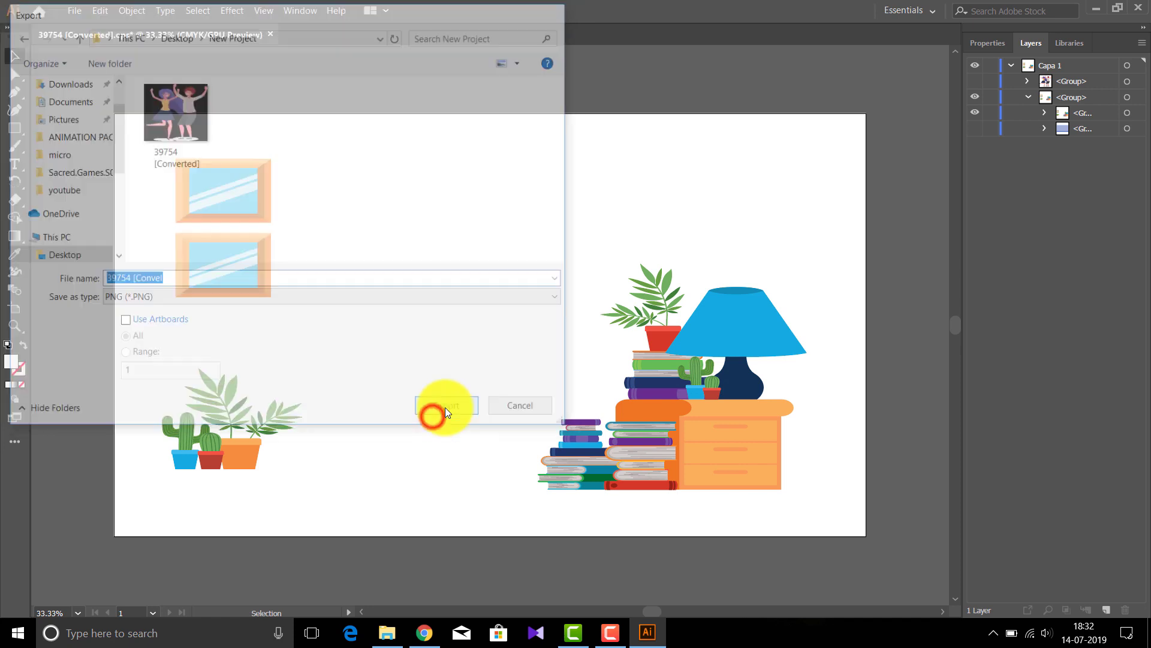
{"action": "left_click", "coordinate": [571, 542]}
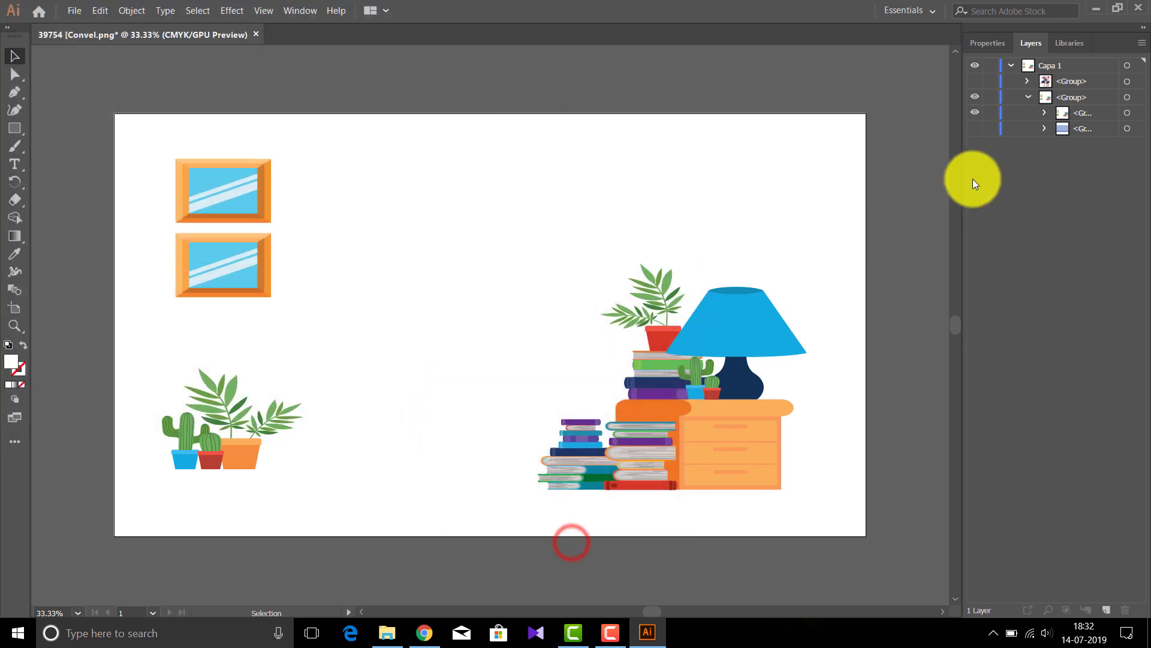
Show the wall-background subgroup and hide the furniture and the couple, leaving only the wall and floor
{"action": "left_click", "coordinate": [975, 128]}
{"action": "left_click", "coordinate": [975, 81]}
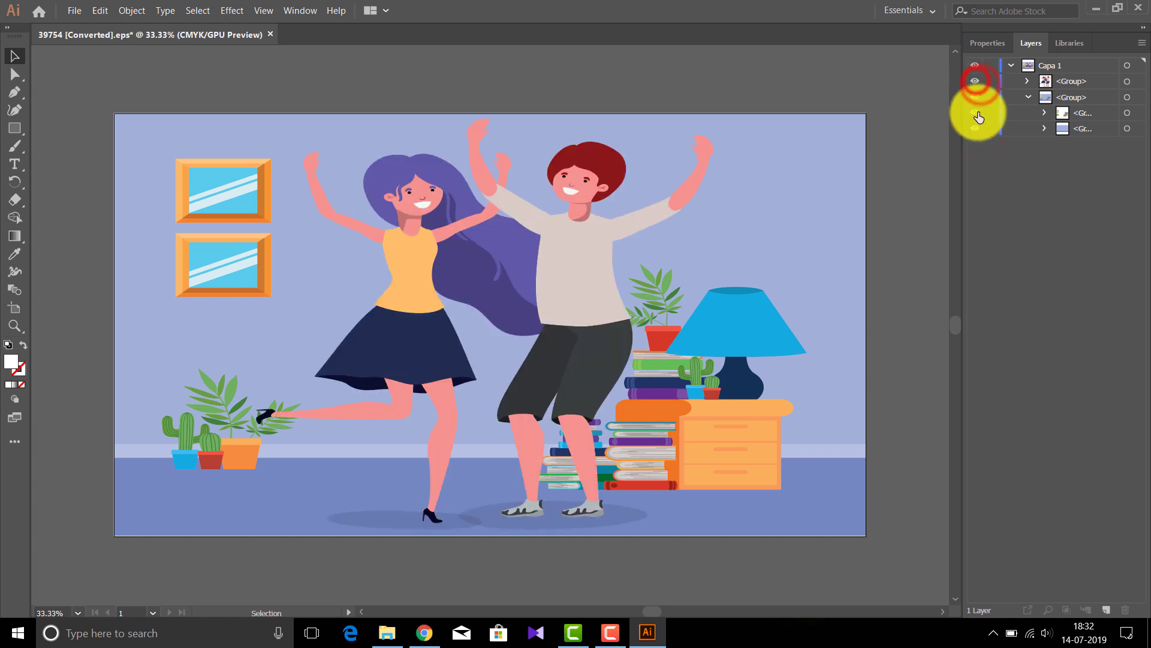
{"action": "left_click", "coordinate": [975, 112]}
{"action": "left_click", "coordinate": [975, 97]}
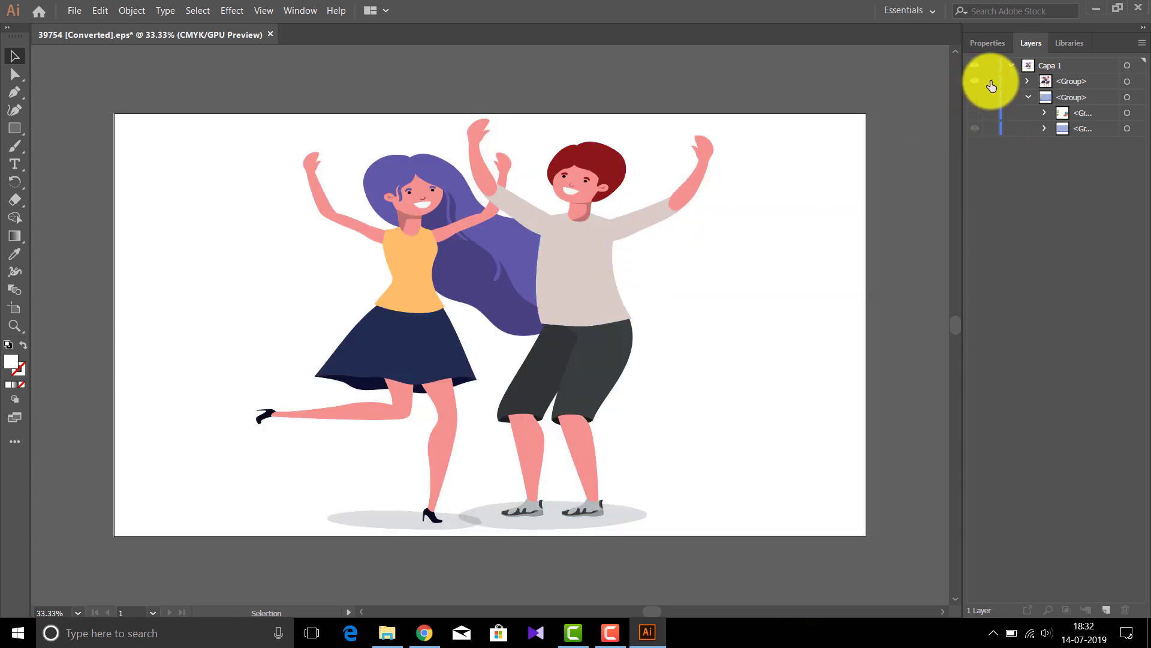
{"action": "left_click", "coordinate": [975, 97]}
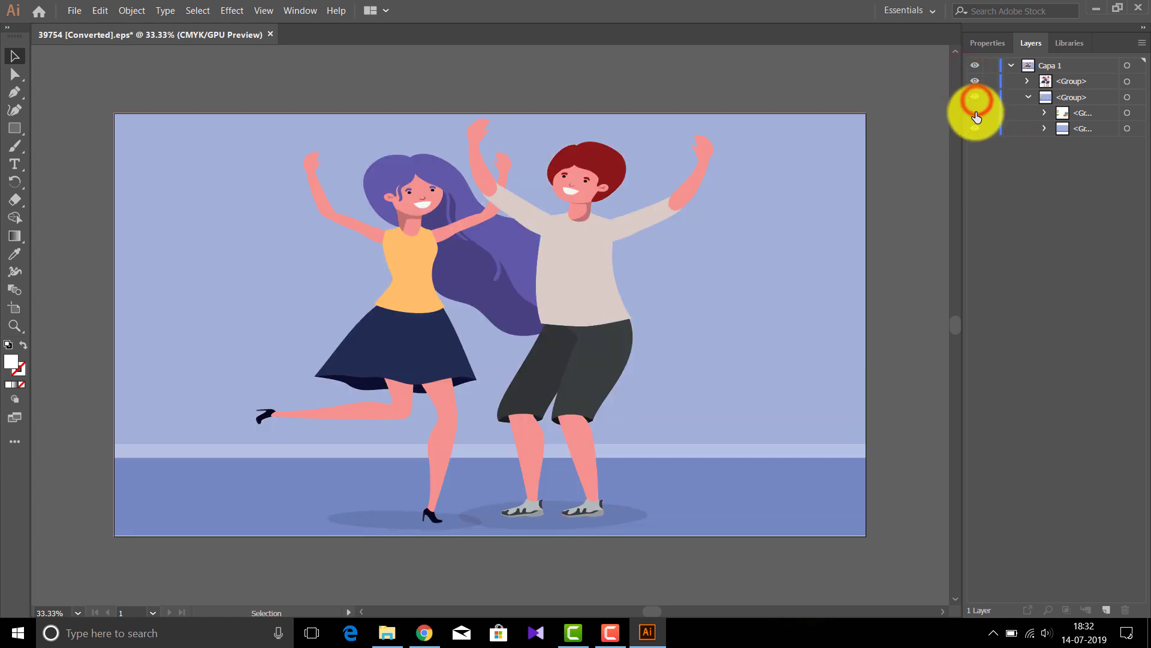
{"action": "left_click", "coordinate": [974, 82]}
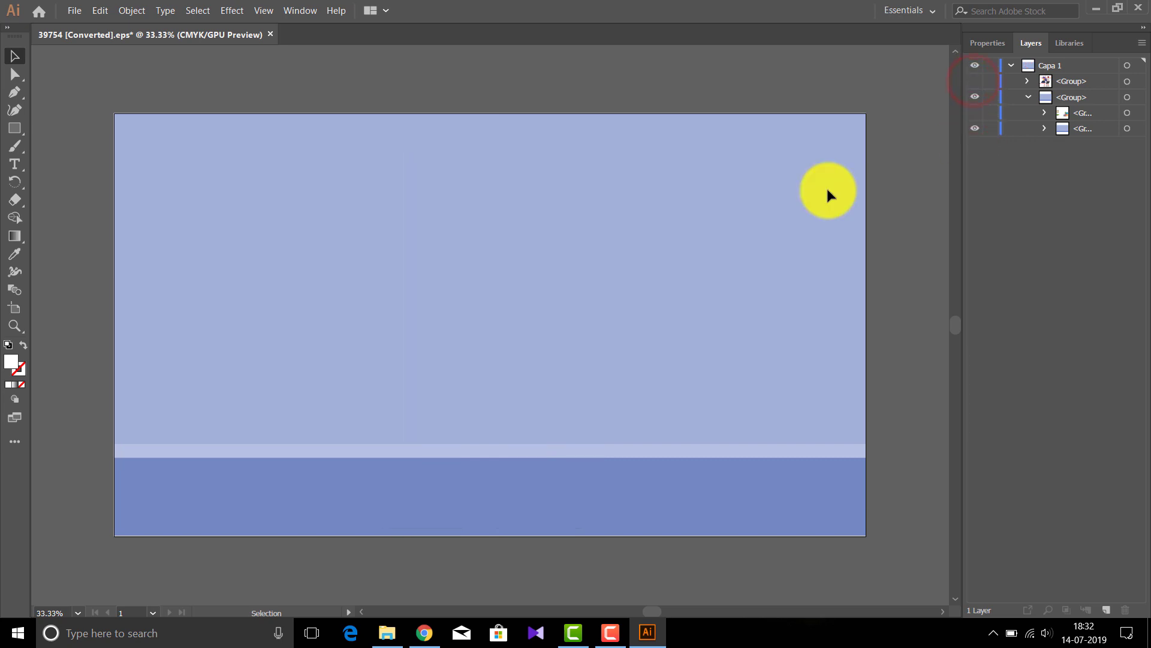
Export the wall and floor background as a PNG named 3976 into the New Project folder on the Desktop
{"action": "left_click", "coordinate": [69, 13]}
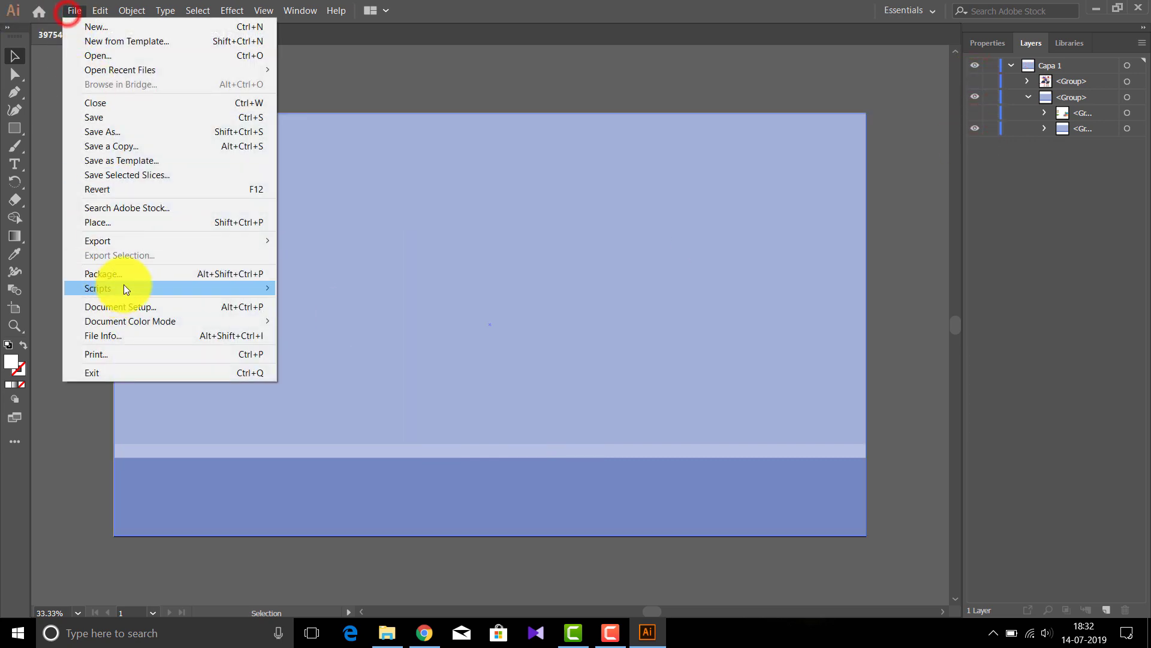
{"action": "left_click", "coordinate": [157, 235]}
{"action": "left_click", "coordinate": [355, 258]}
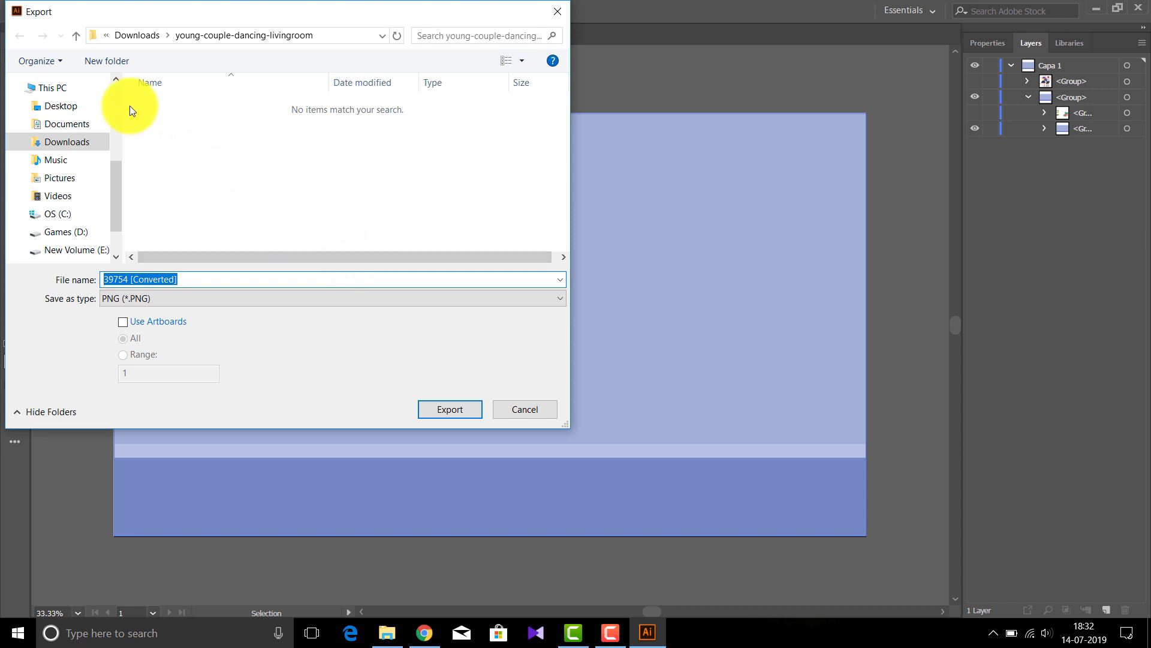
{"action": "left_click", "coordinate": [59, 107]}
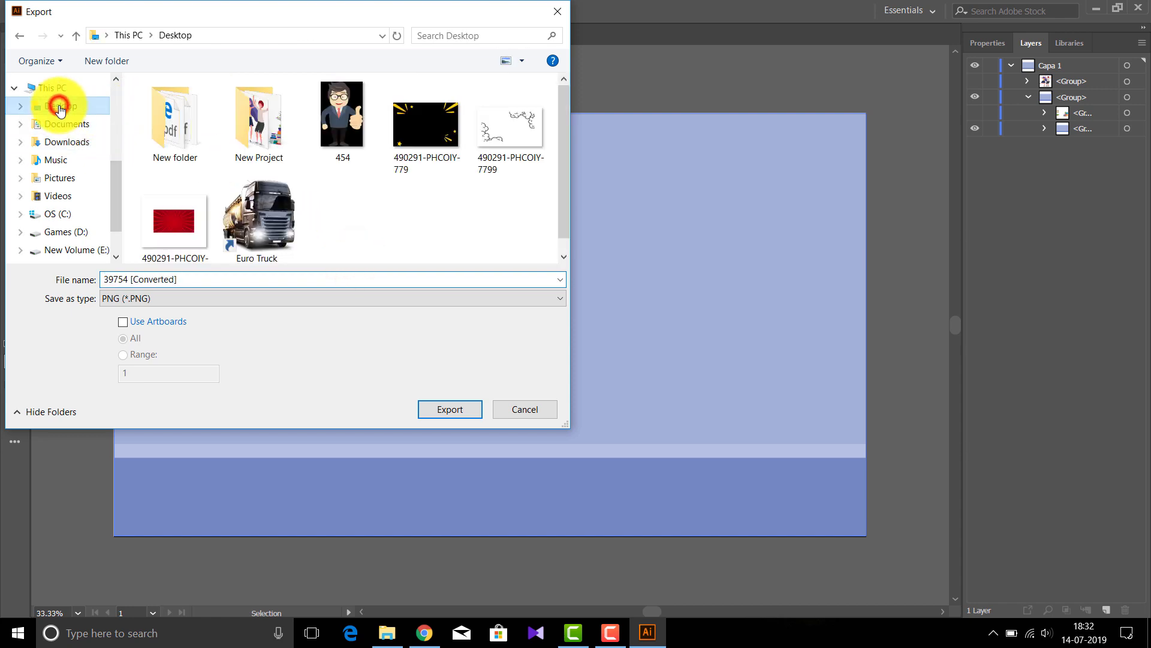
{"action": "double_click", "coordinate": [260, 119]}
{"action": "left_click", "coordinate": [287, 279]}
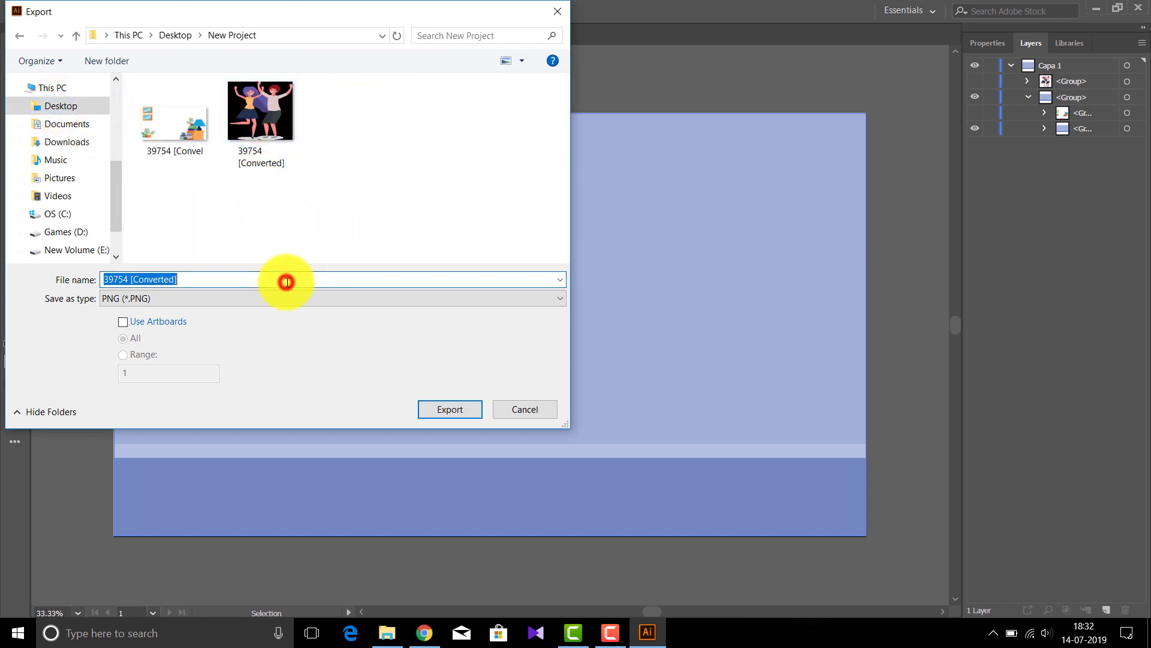
{"action": "type", "text": "3976"}
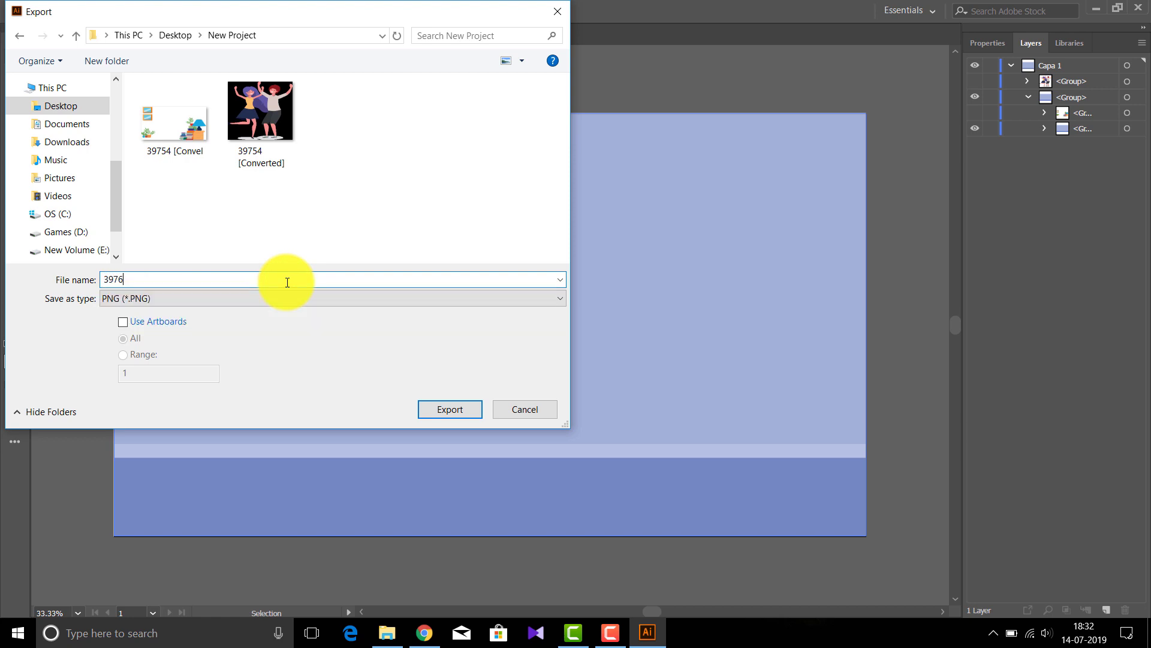
{"action": "left_click", "coordinate": [456, 404]}
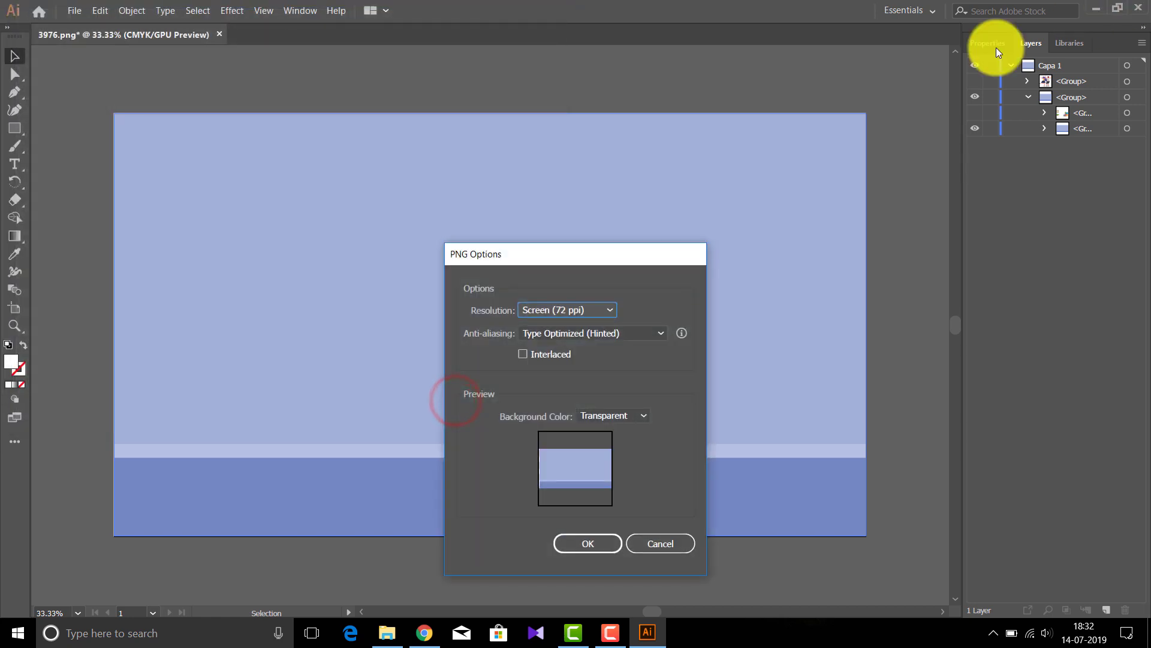
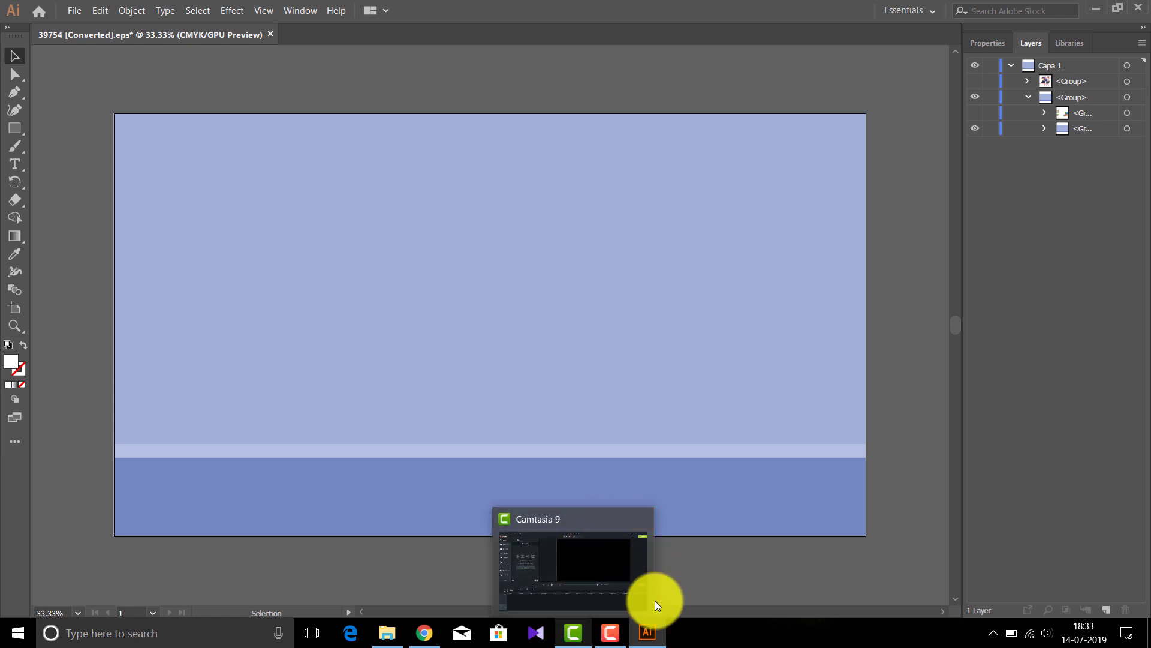
Switch to Camtasia and import the background image 3976 from the New Project folder on the Desktop
{"action": "left_click", "coordinate": [574, 630]}
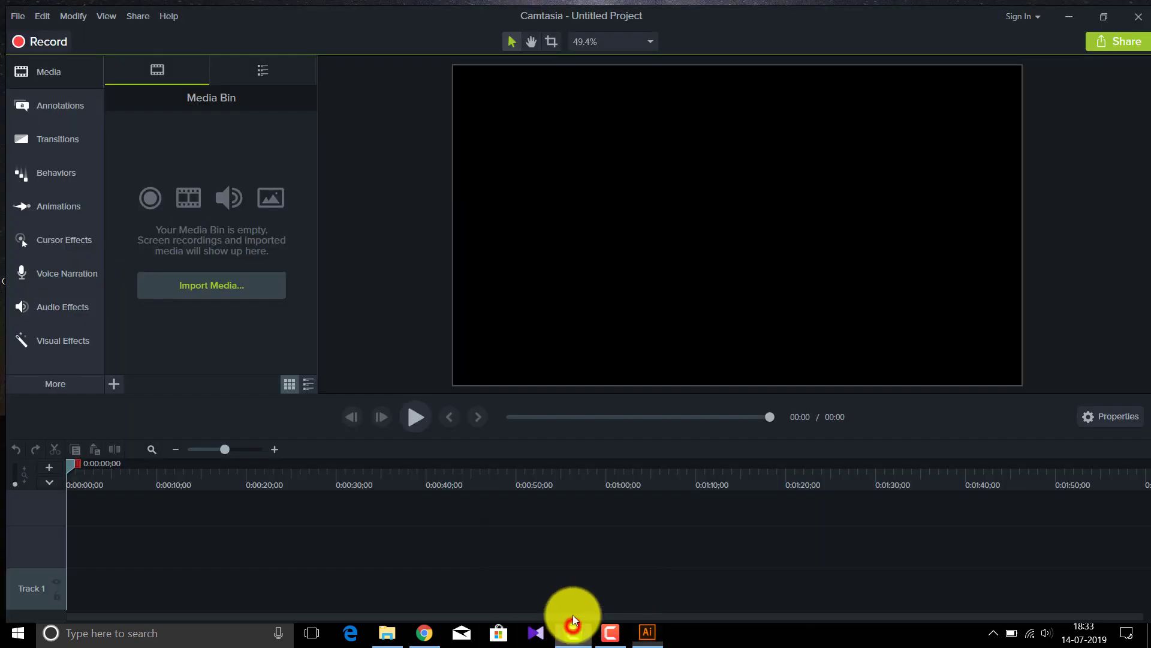
{"action": "left_click", "coordinate": [121, 92]}
{"action": "left_click", "coordinate": [11, 12]}
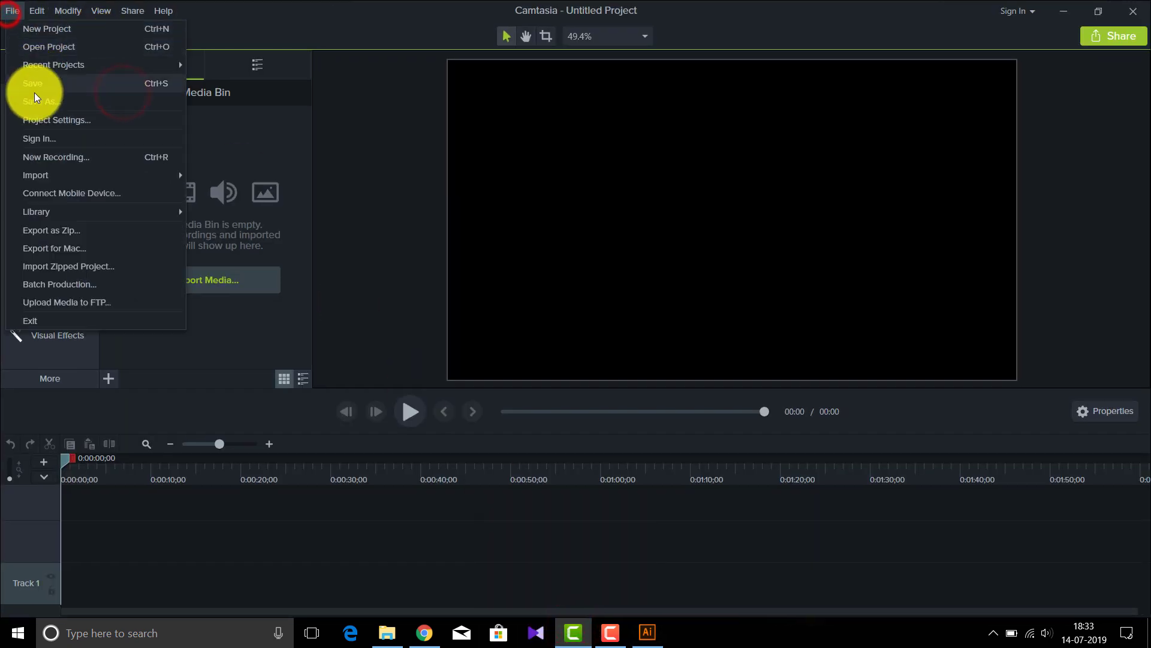
{"action": "left_click", "coordinate": [33, 174]}
{"action": "left_click", "coordinate": [262, 163]}
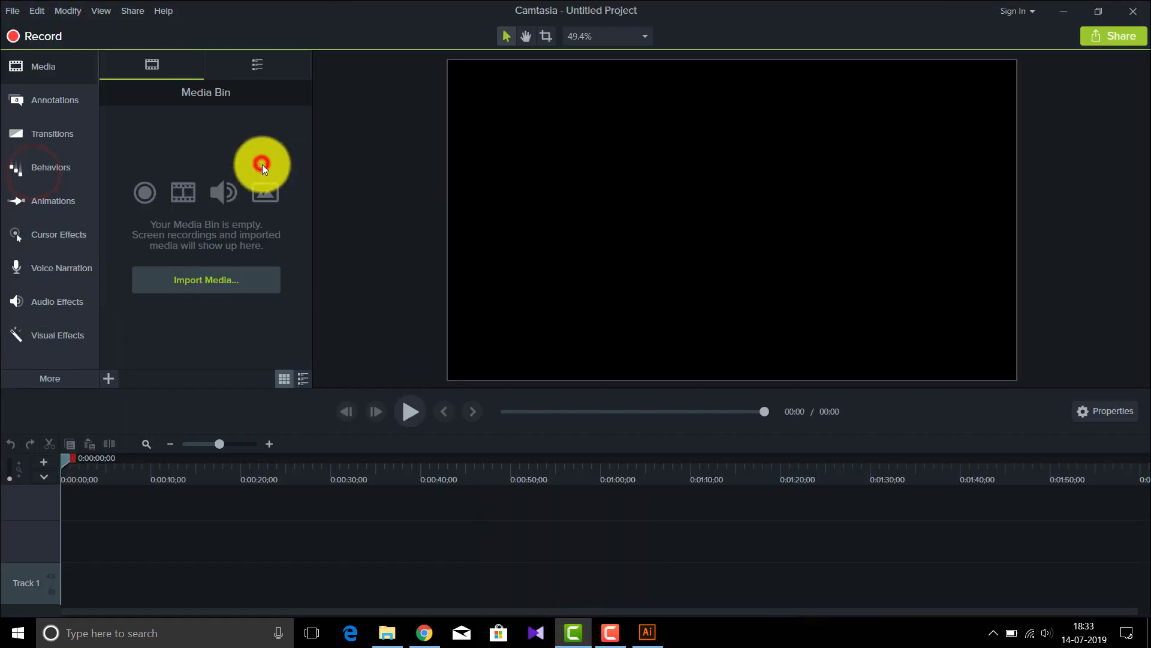
{"action": "left_click", "coordinate": [11, 12]}
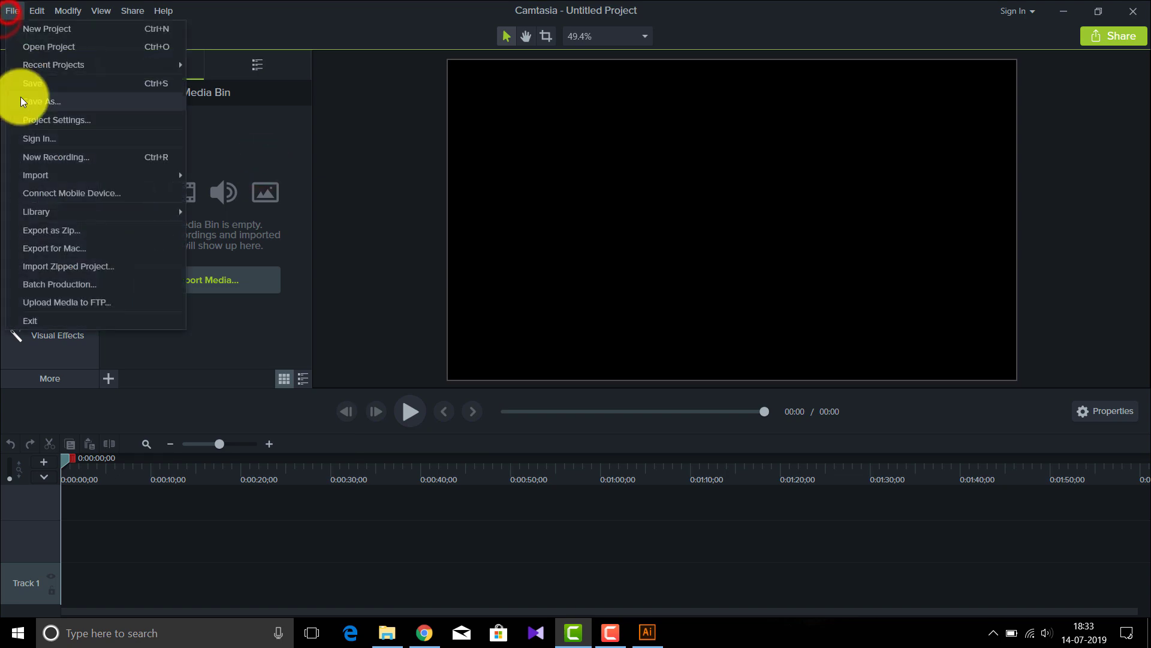
{"action": "left_click", "coordinate": [27, 175]}
{"action": "left_click", "coordinate": [251, 175]}
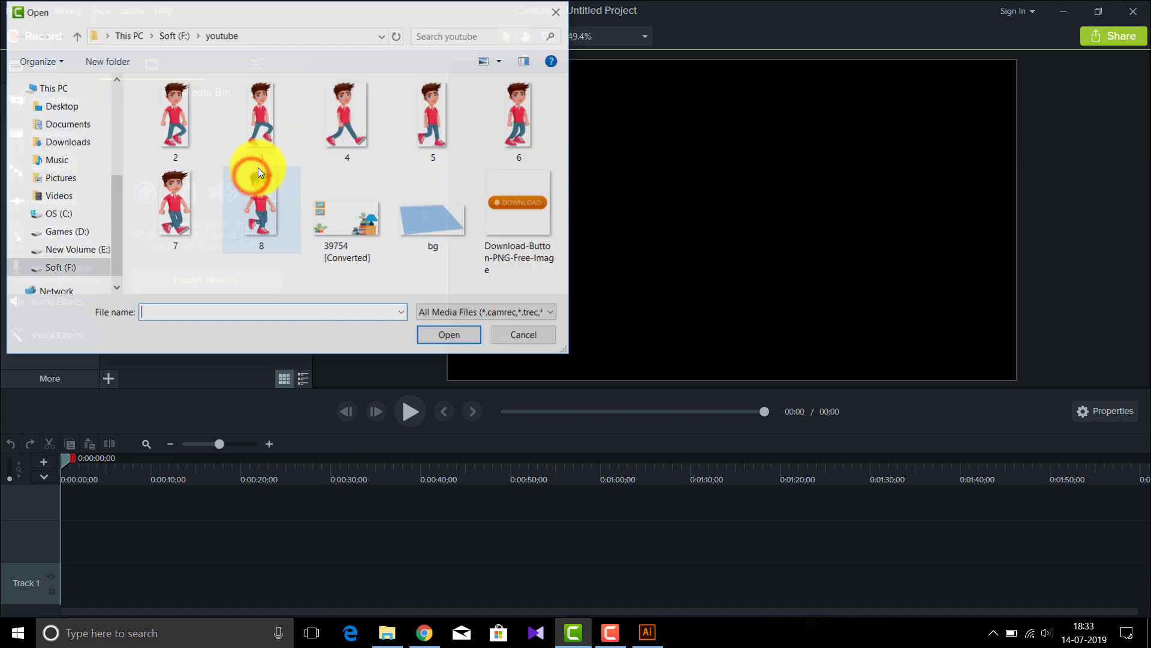
{"action": "left_click", "coordinate": [50, 108]}
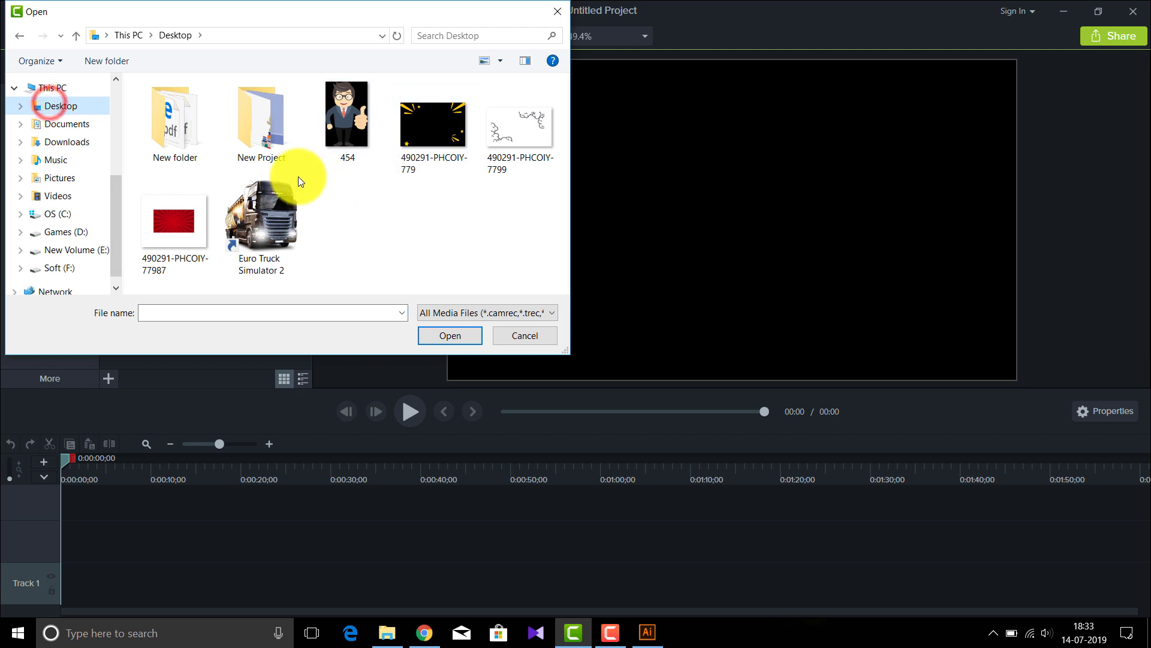
{"action": "double_click", "coordinate": [259, 113]}
{"action": "left_click", "coordinate": [176, 111]}
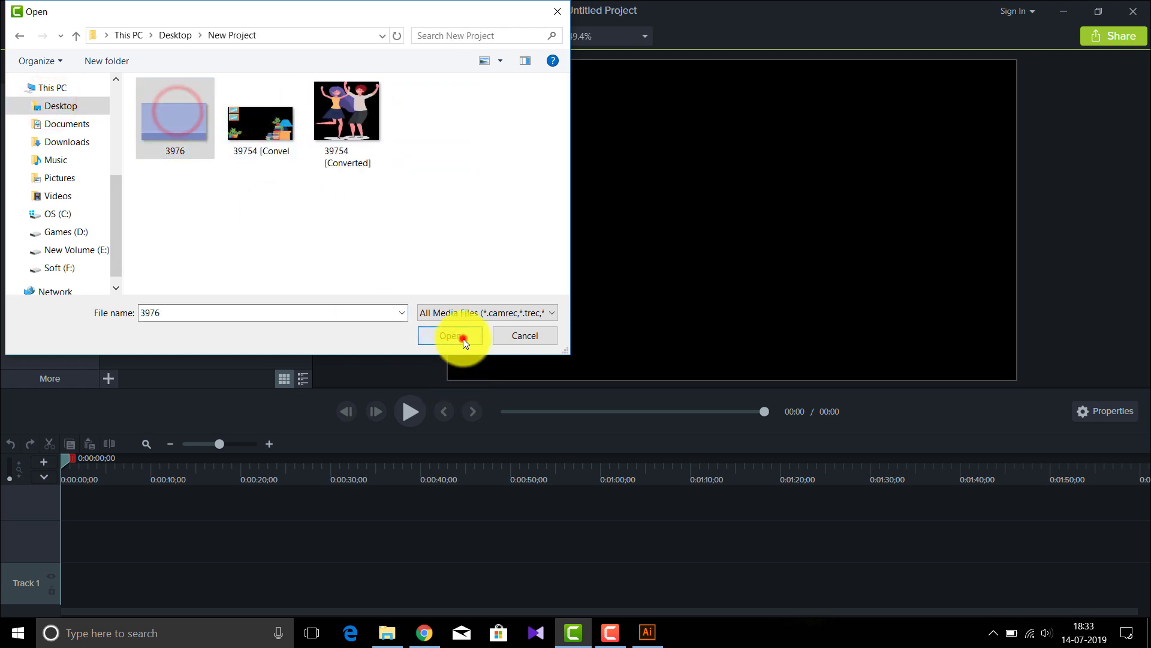
{"action": "left_click", "coordinate": [463, 338]}
Import the furniture and couple images, 39754 [Convel and 39754 [Converted], from the New Project folder
{"action": "left_click", "coordinate": [22, 11]}
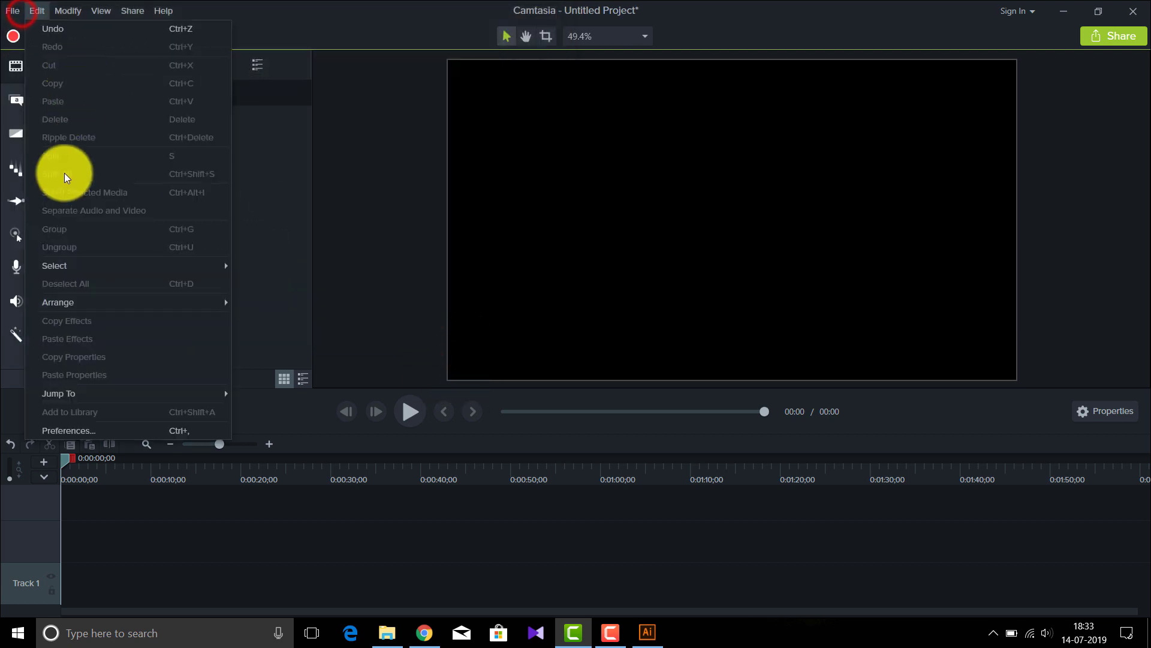
{"action": "left_click", "coordinate": [12, 11]}
{"action": "left_click", "coordinate": [67, 173]}
{"action": "left_click", "coordinate": [237, 172]}
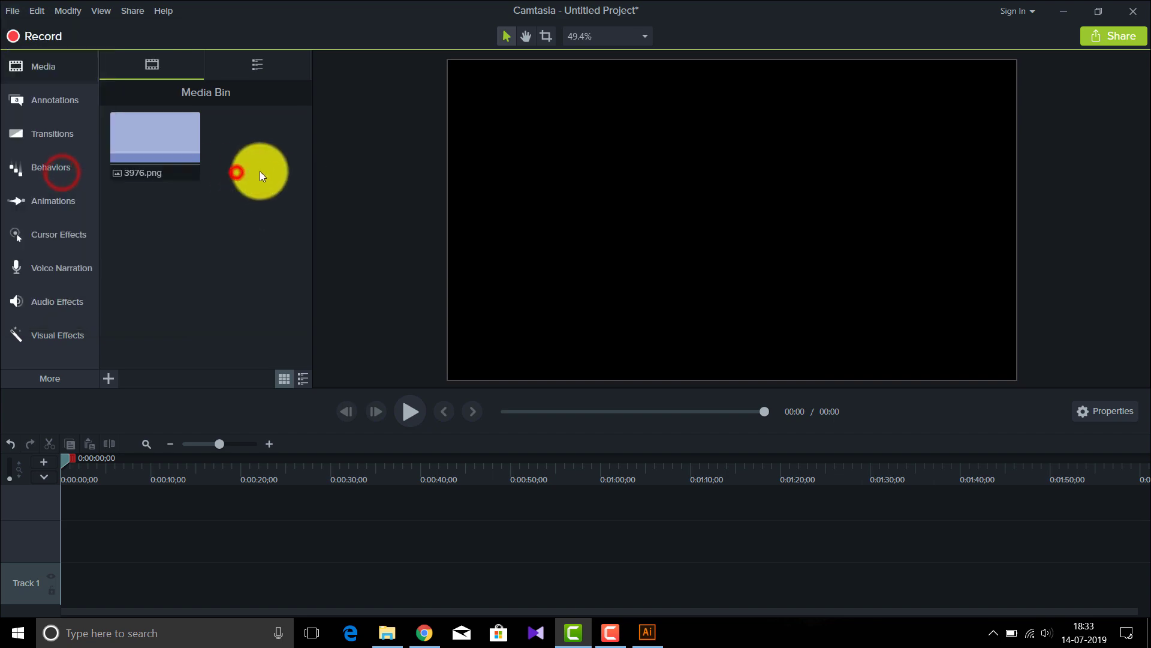
{"action": "left_click_drag", "start_coordinate": [254, 167], "coordinate": [371, 138]}
{"action": "left_click", "coordinate": [446, 337]}
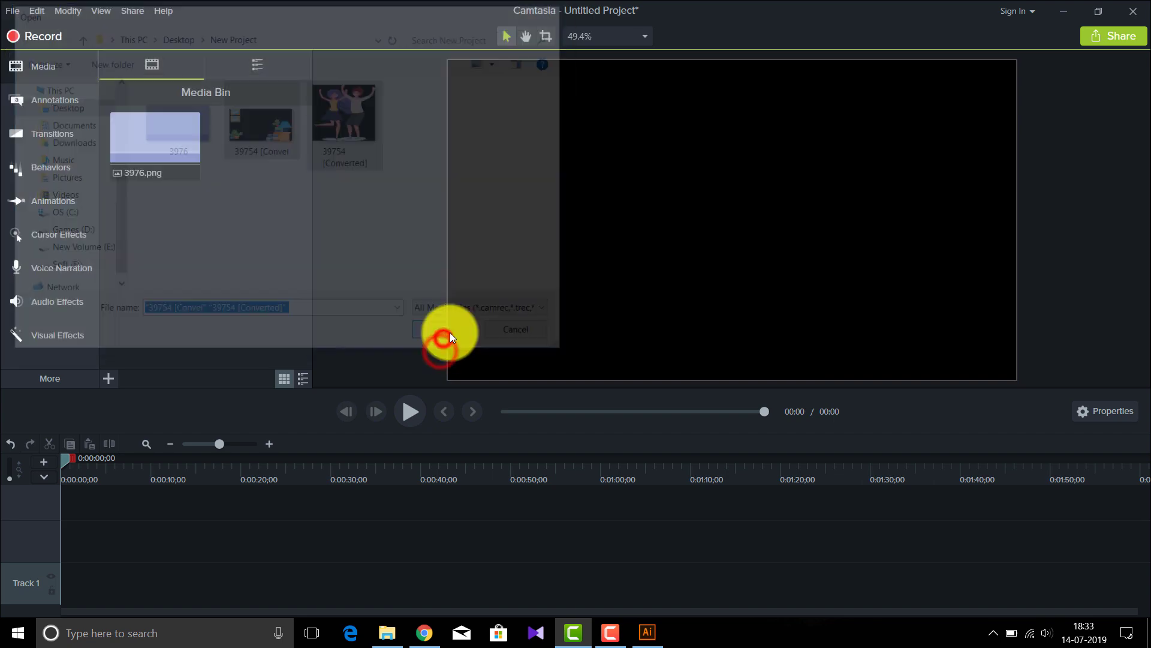
{"action": "left_click", "coordinate": [217, 195]}
Place 3976.png at the start of Track 1, play it back briefly and return the playhead to the start
{"action": "left_click_drag", "start_coordinate": [159, 154], "coordinate": [48, 594]}
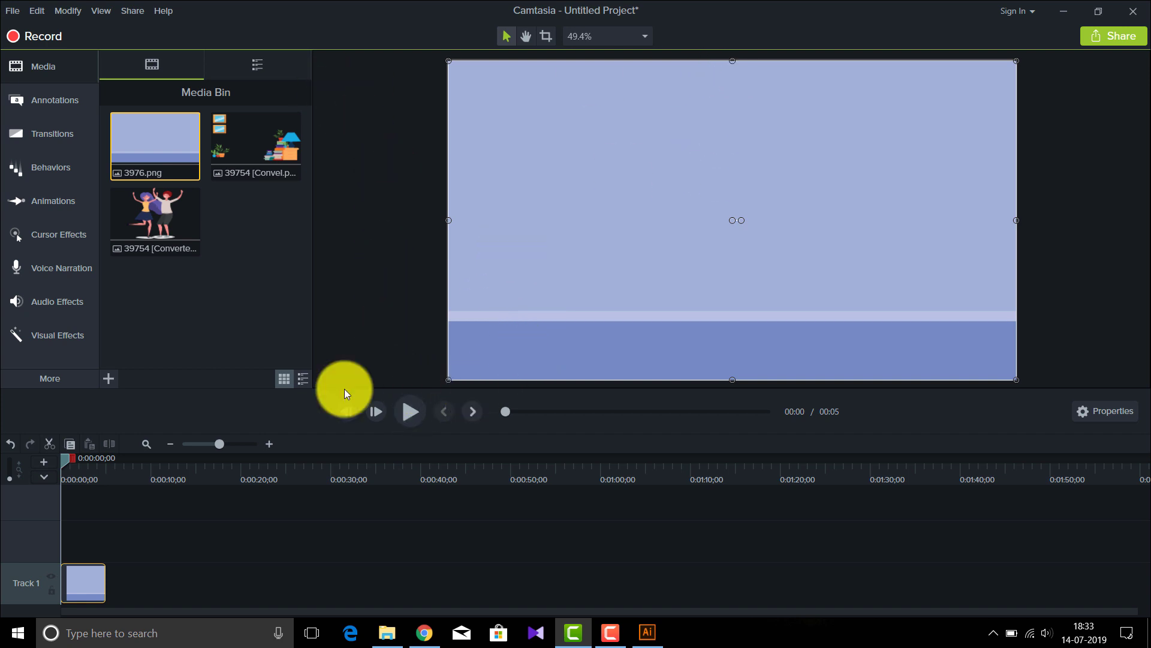
{"action": "left_click", "coordinate": [159, 590]}
{"action": "left_click", "coordinate": [87, 578]}
{"action": "left_click", "coordinate": [419, 419]}
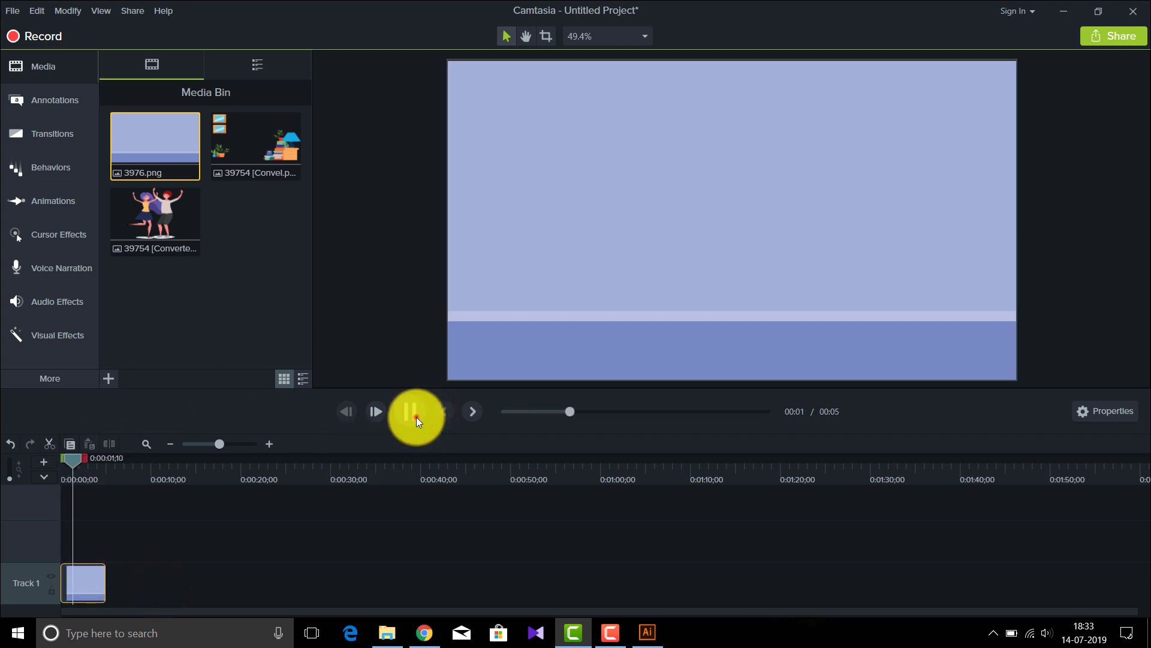
{"action": "left_click", "coordinate": [418, 420]}
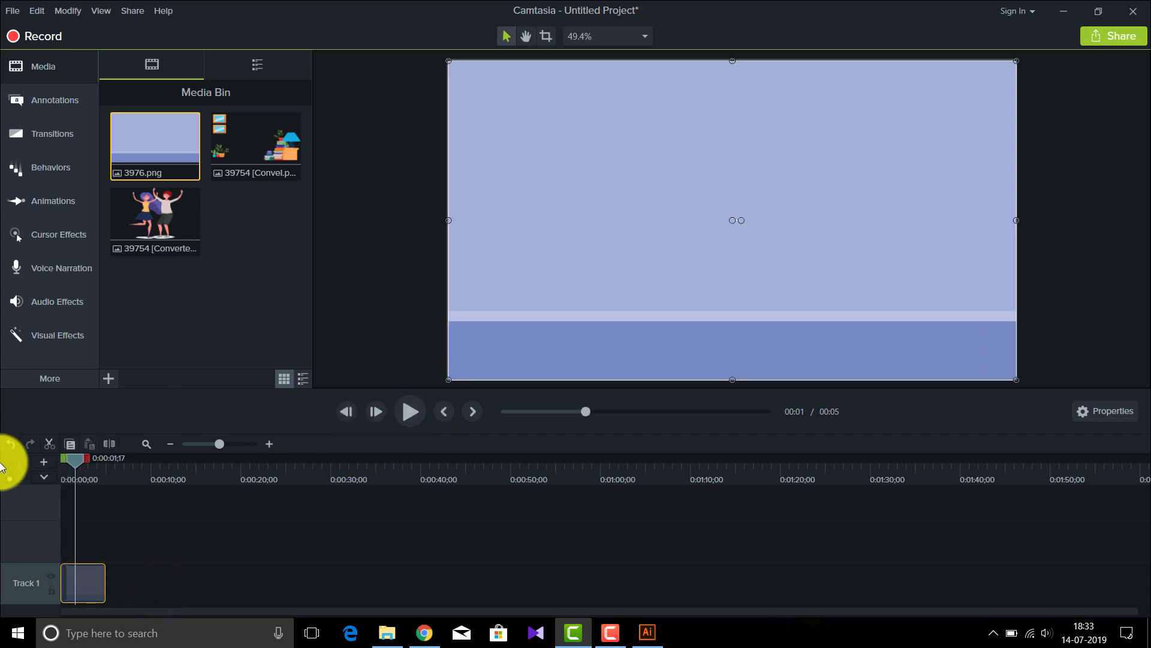
{"action": "left_click_drag", "start_coordinate": [73, 460], "coordinate": [42, 467]}
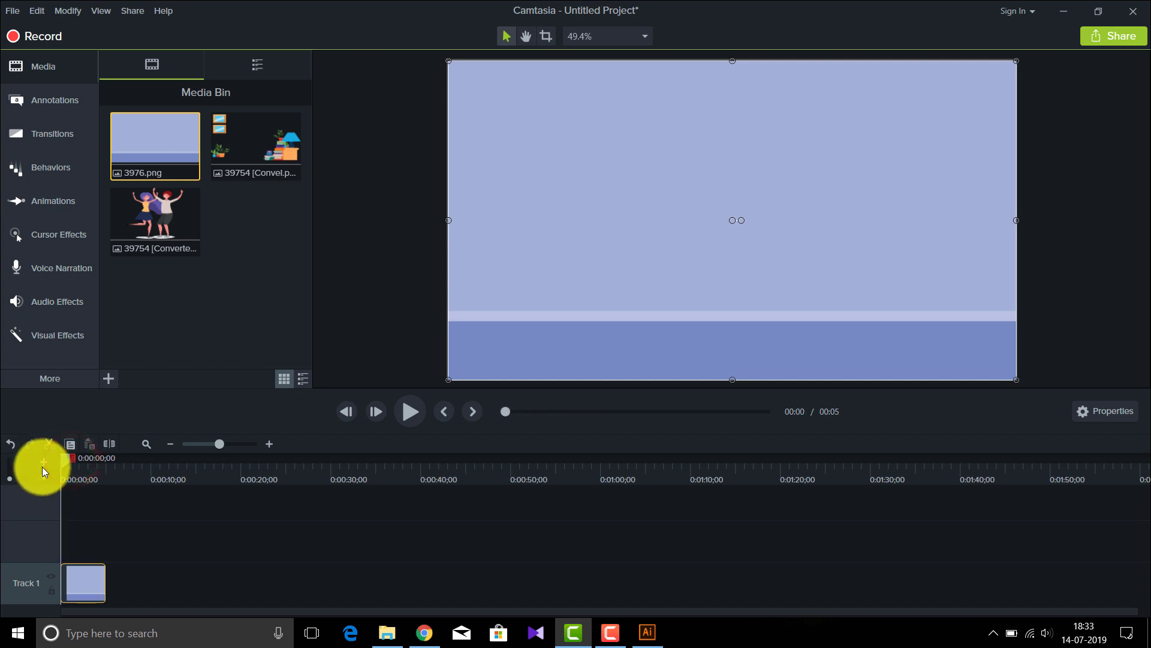
Add a Custom animation to the beginning of the background clip on Track 1
{"action": "left_click", "coordinate": [58, 201]}
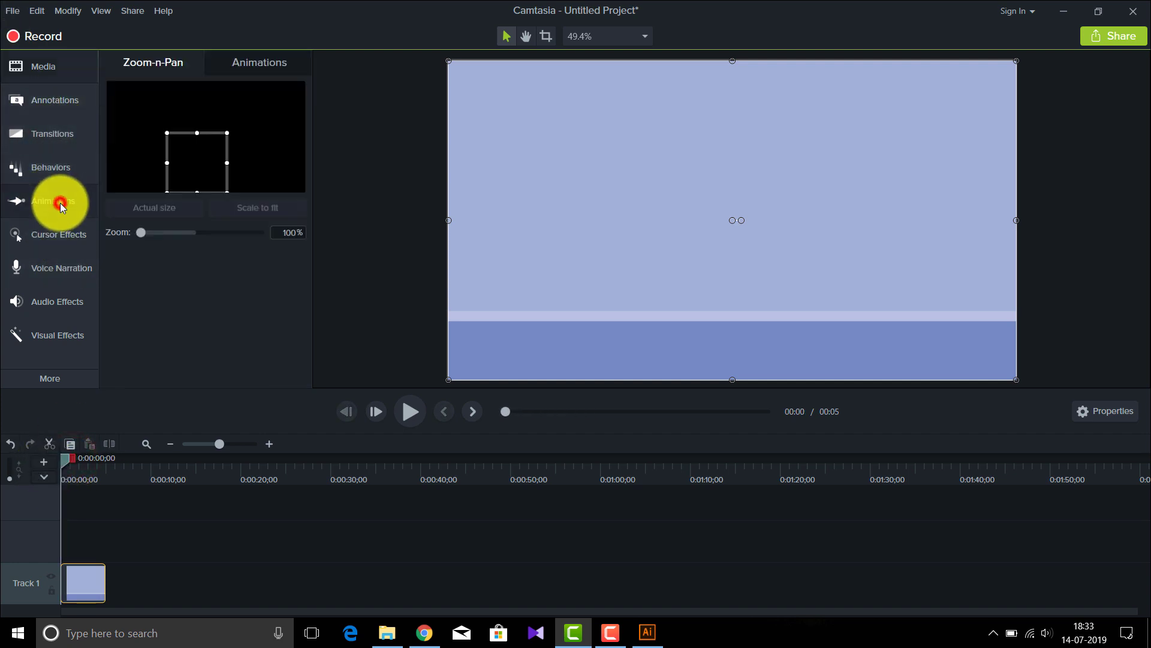
{"action": "left_click", "coordinate": [237, 61]}
{"action": "left_click_drag", "start_coordinate": [140, 114], "coordinate": [70, 596]}
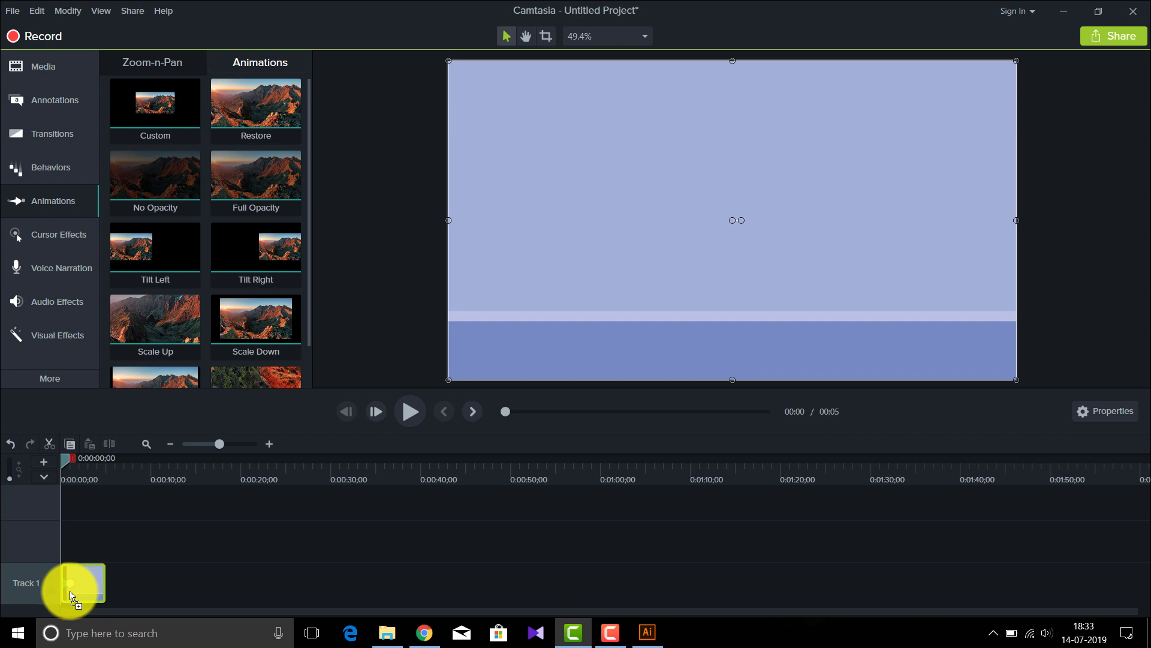
{"action": "left_click_drag", "start_coordinate": [70, 595], "coordinate": [70, 595]}
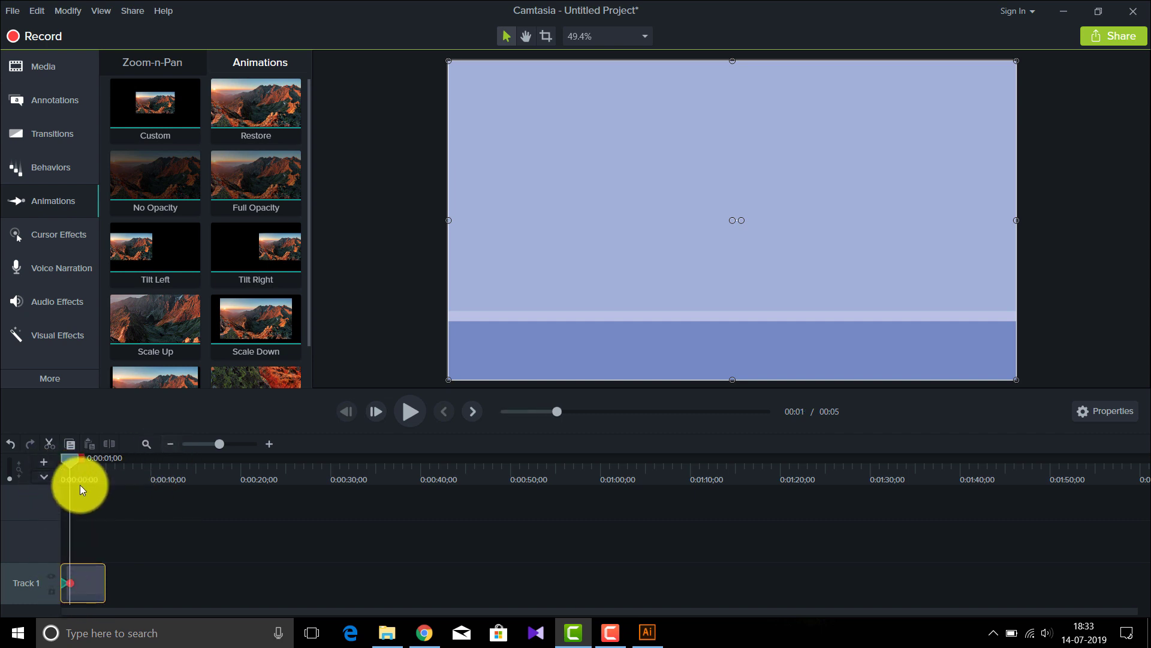
Move the background below the canvas at the start of the clip and preview its upward slide-in
{"action": "left_click_drag", "start_coordinate": [73, 459], "coordinate": [52, 463]}
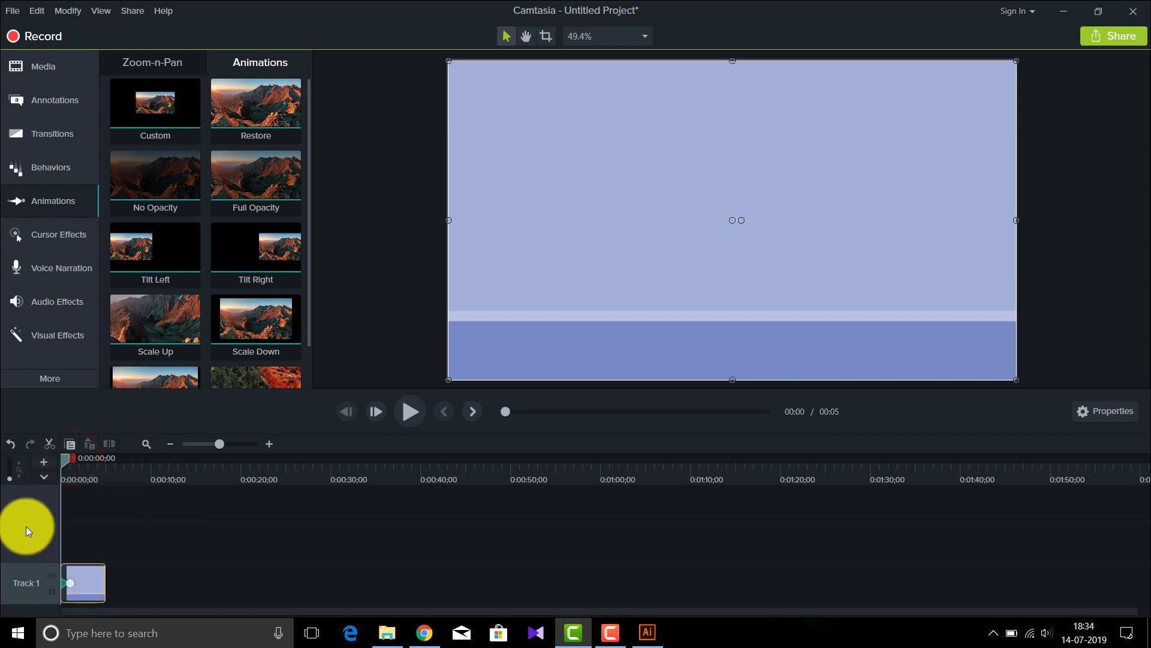
{"action": "left_click_drag", "start_coordinate": [708, 161], "coordinate": [709, 485]}
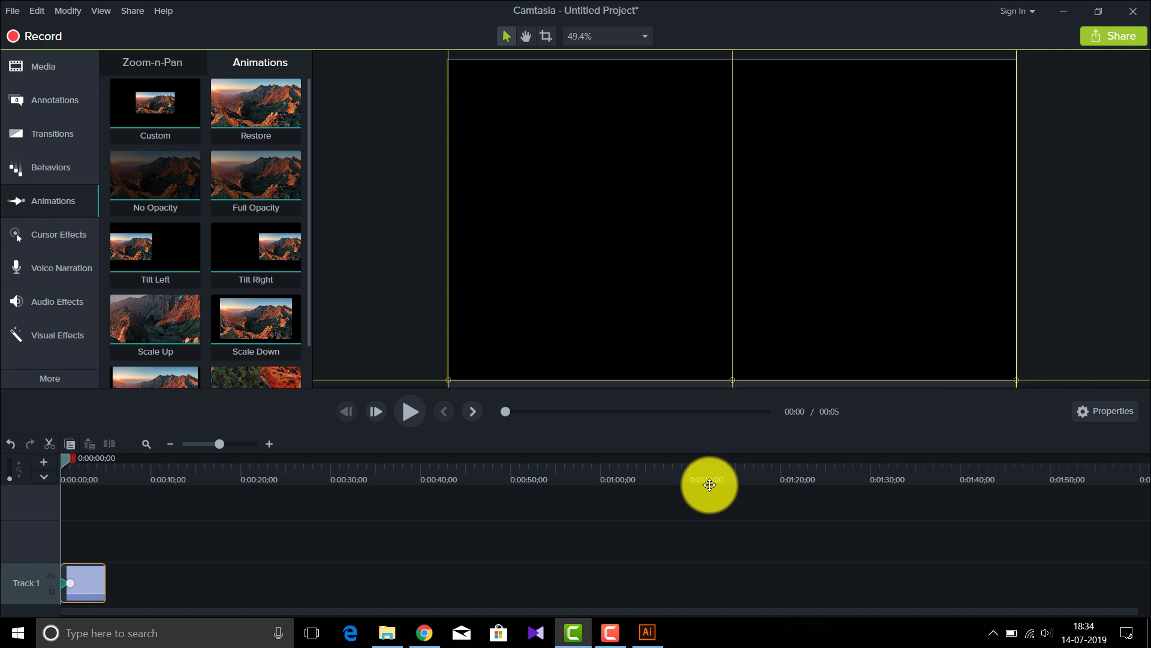
{"action": "left_click", "coordinate": [412, 410]}
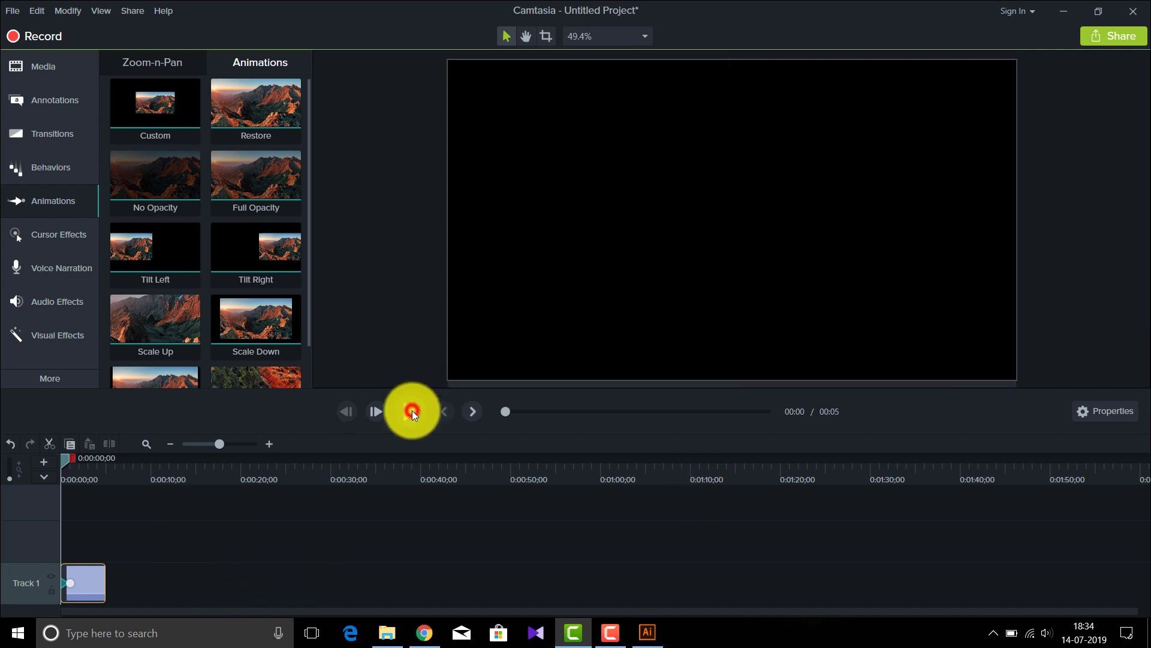
{"action": "left_click", "coordinate": [412, 411]}
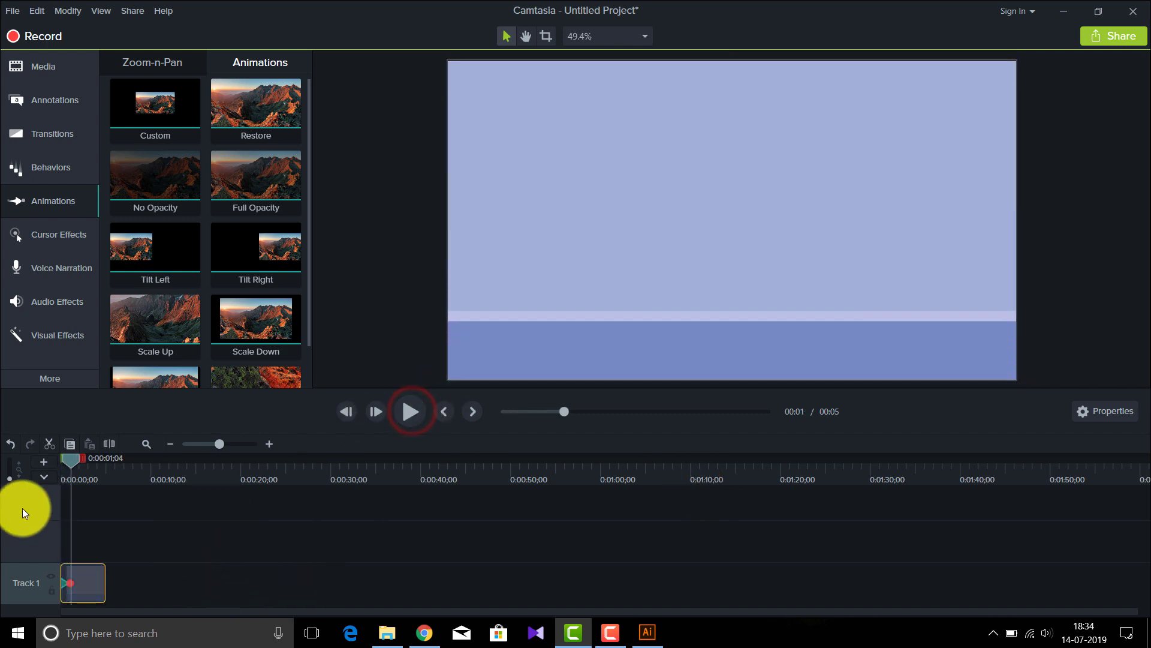
{"action": "left_click_drag", "start_coordinate": [67, 463], "coordinate": [14, 474]}
{"action": "left_click", "coordinate": [405, 411]}
{"action": "left_click", "coordinate": [408, 405]}
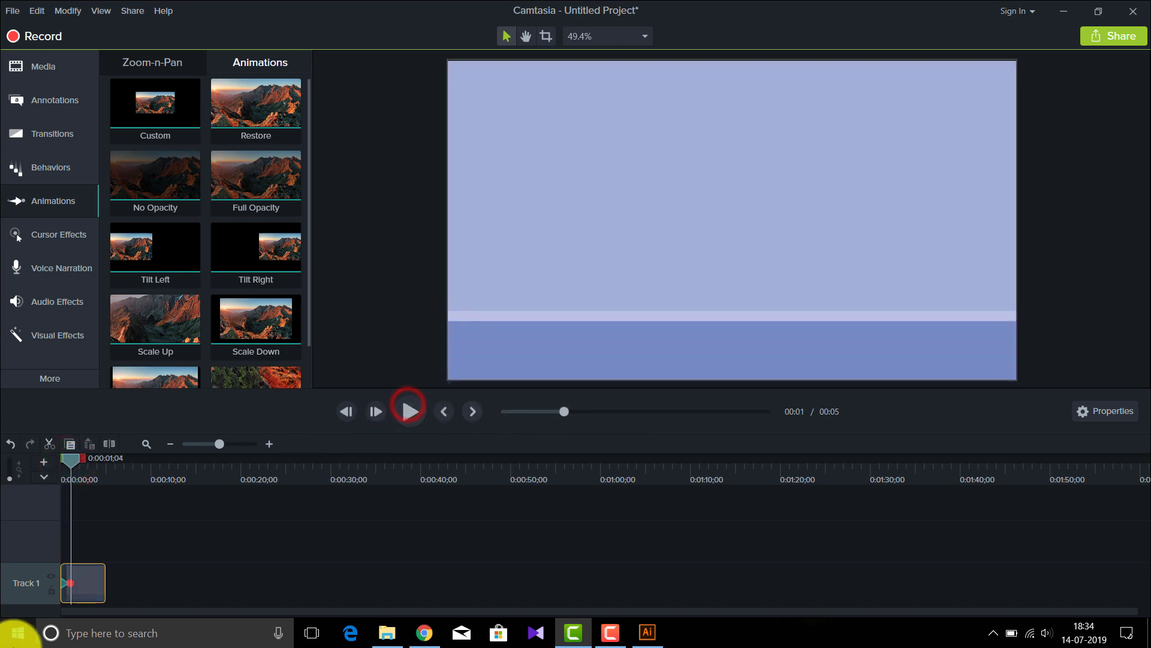
Set the background animation's easing to Exponential In/Out and play the slide-in from the start to check it
{"action": "right_click", "coordinate": [69, 583]}
{"action": "mouse_move", "coordinate": [115, 548]}
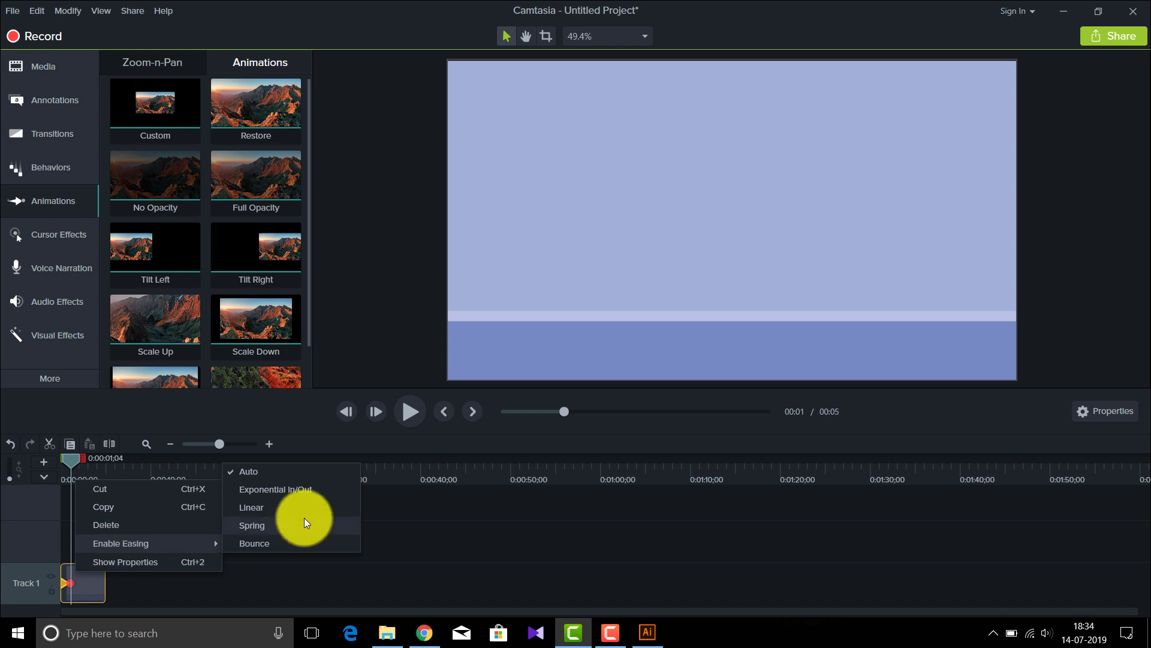
{"action": "left_click", "coordinate": [321, 495]}
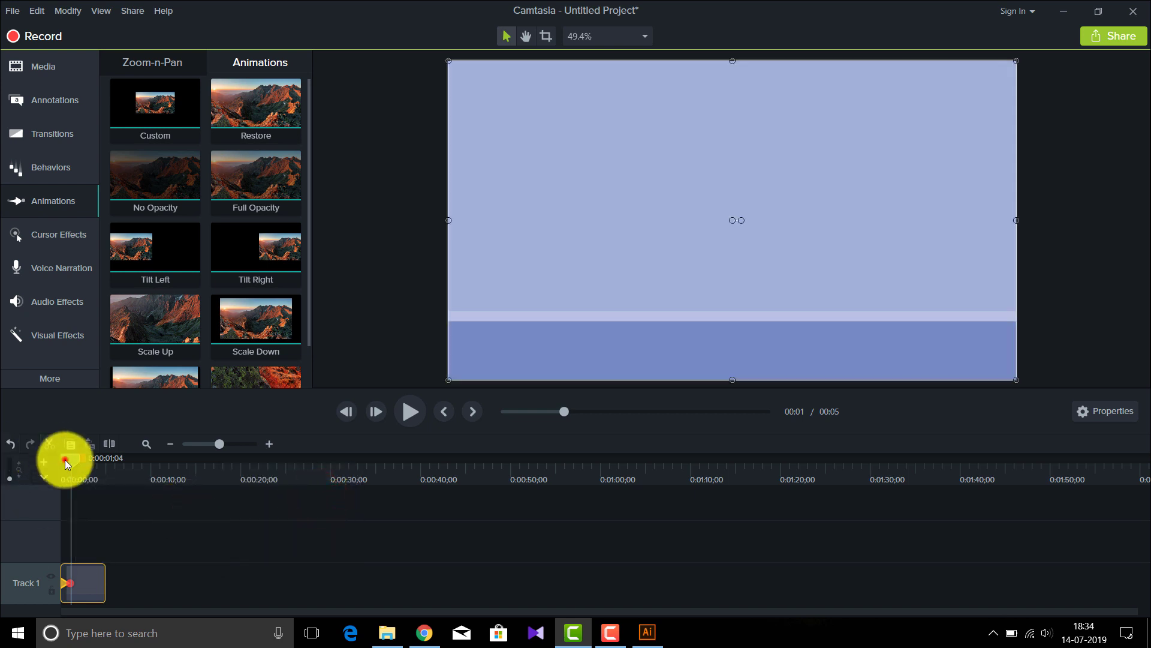
{"action": "left_click_drag", "start_coordinate": [66, 463], "coordinate": [62, 463]}
{"action": "left_click", "coordinate": [411, 412]}
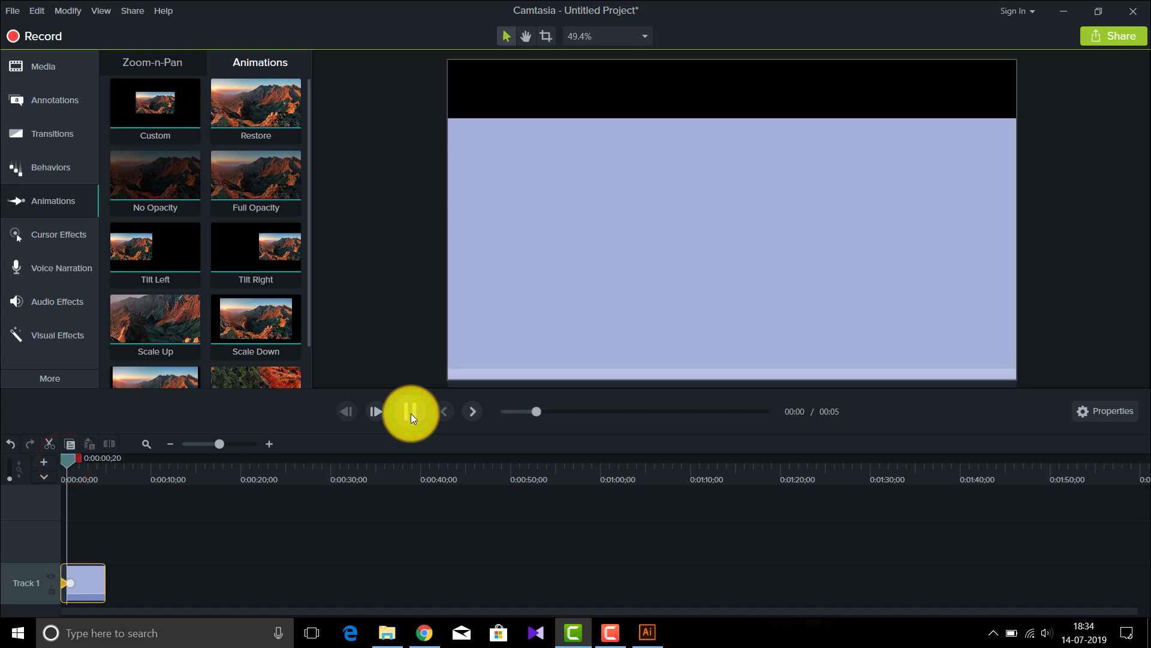
{"action": "left_click", "coordinate": [411, 413]}
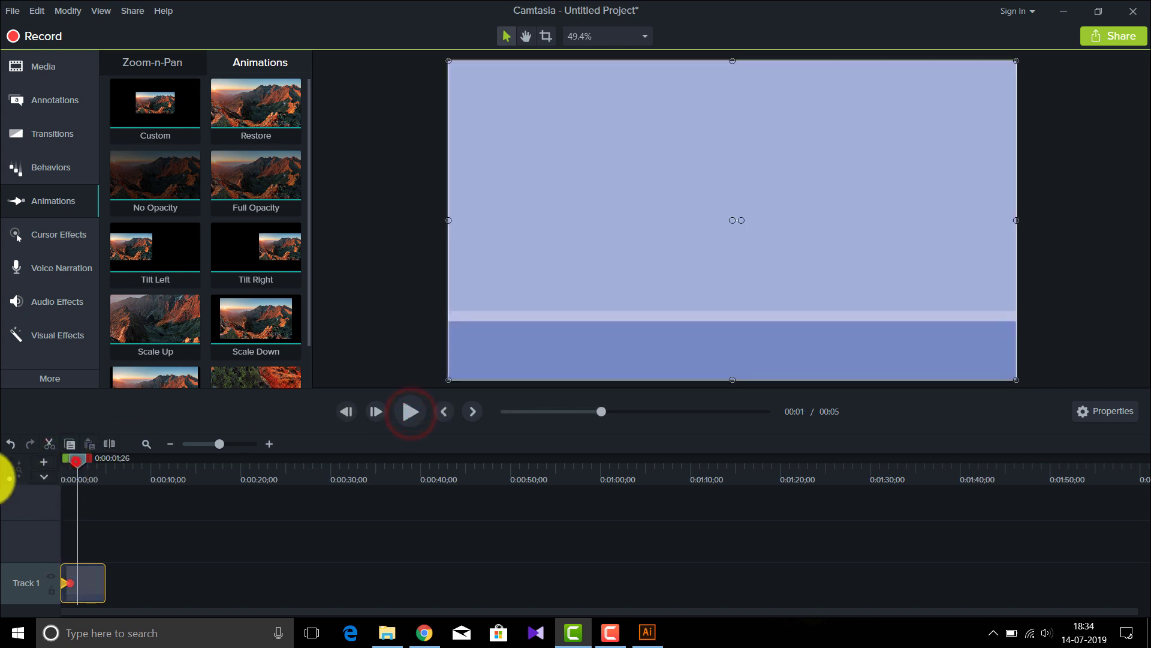
{"action": "key", "text": "ctrl+Home"}
{"action": "left_click", "coordinate": [418, 410]}
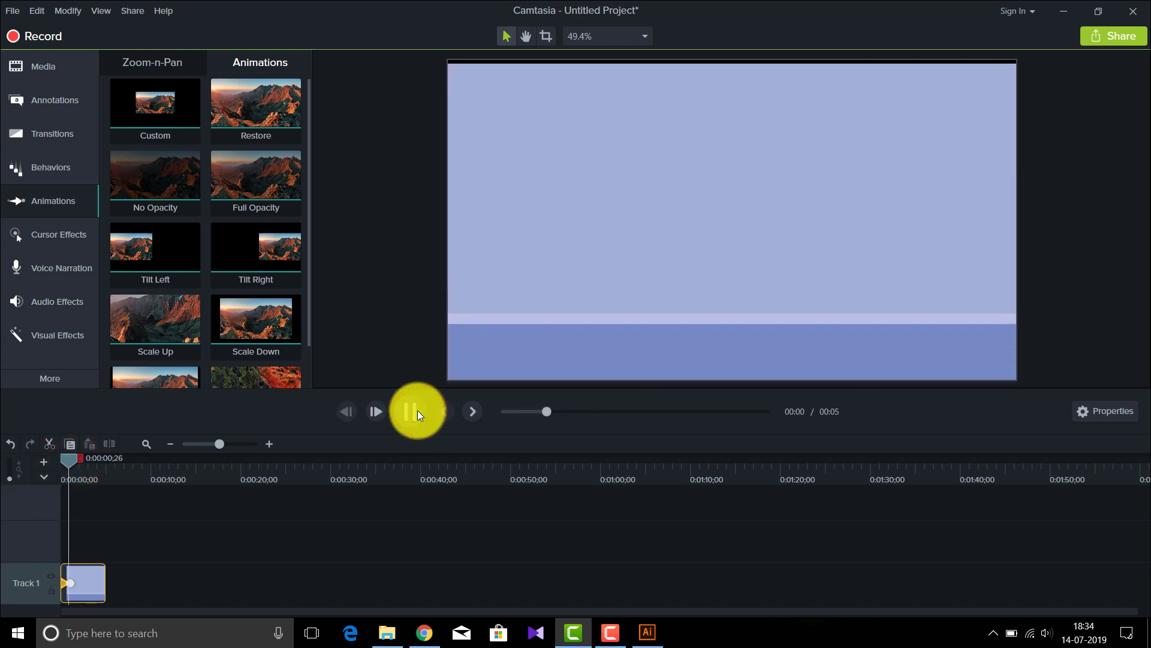
{"action": "left_click", "coordinate": [418, 410]}
{"action": "left_click", "coordinate": [311, 632]}
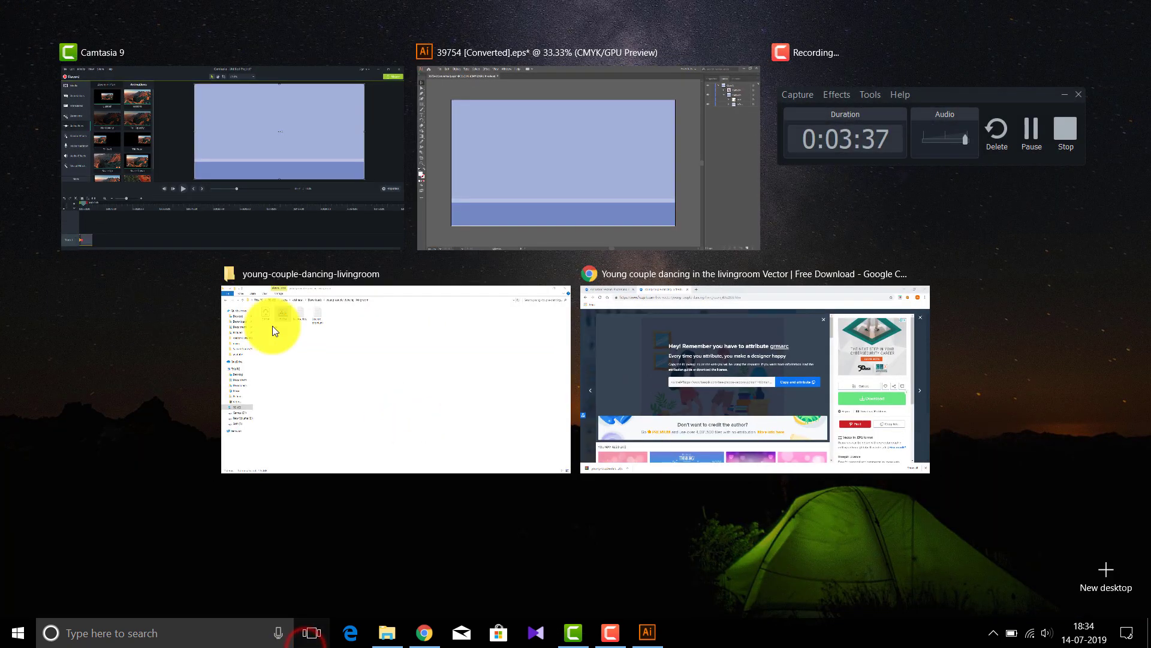
{"action": "left_click", "coordinate": [181, 147]}
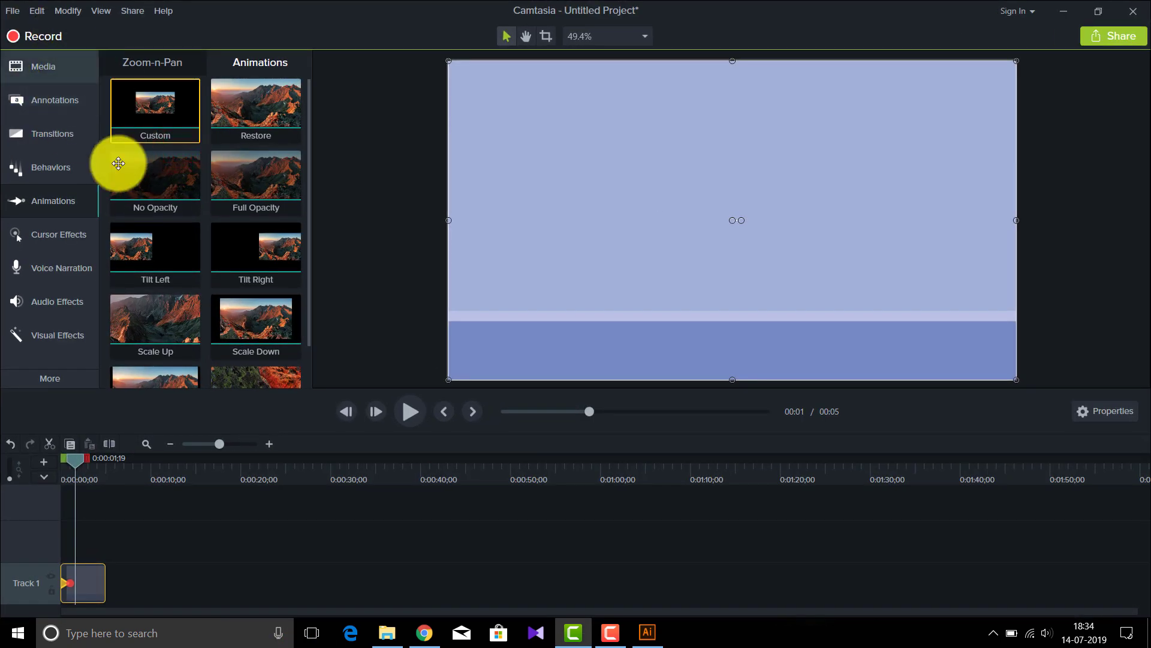
Place the furniture image 39754 [Convel.png on Track 2 starting at 0:00:01;05 and move it off the canvas past its left edge
{"action": "left_click", "coordinate": [52, 68]}
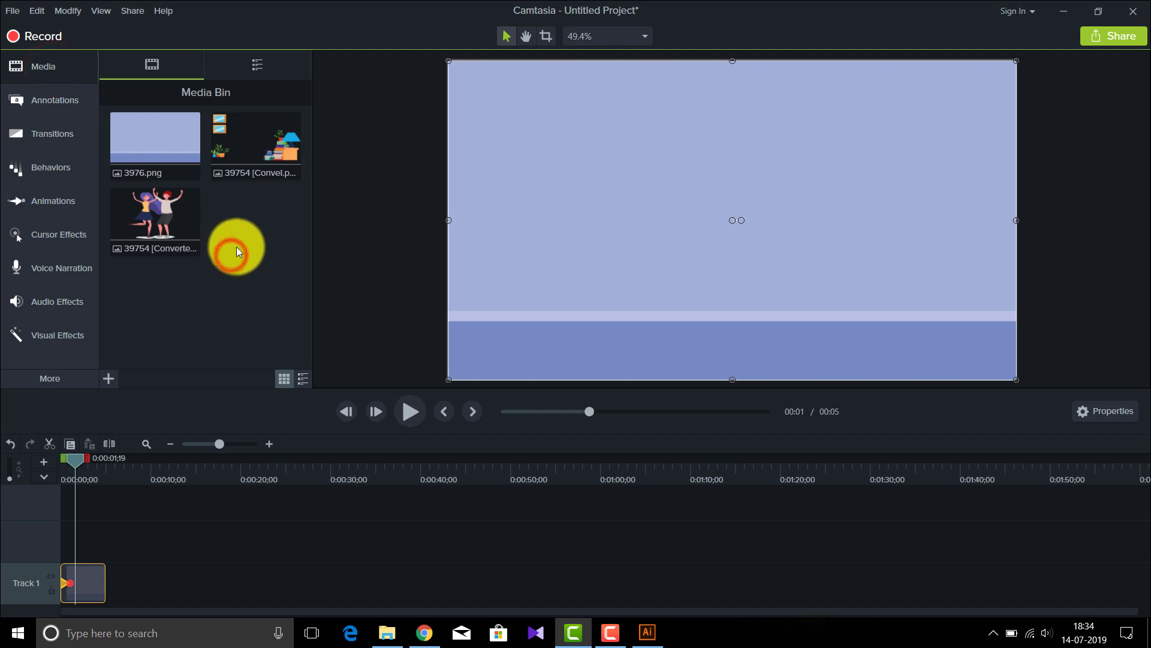
{"action": "left_click_drag", "start_coordinate": [244, 134], "coordinate": [70, 544]}
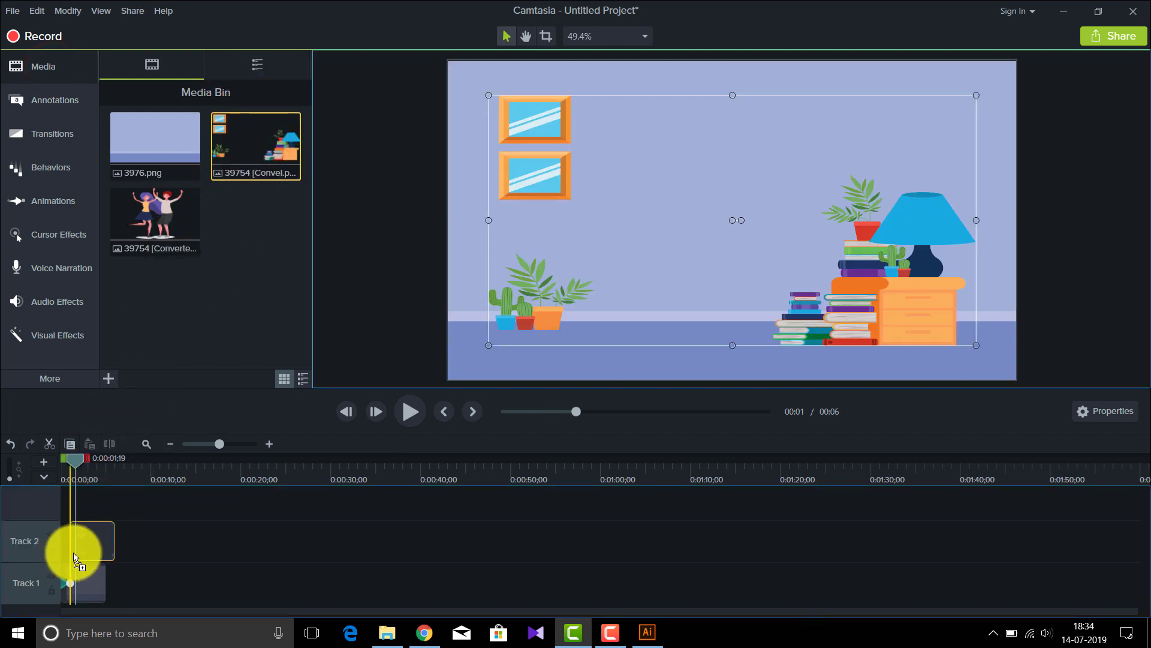
{"action": "left_click", "coordinate": [71, 459]}
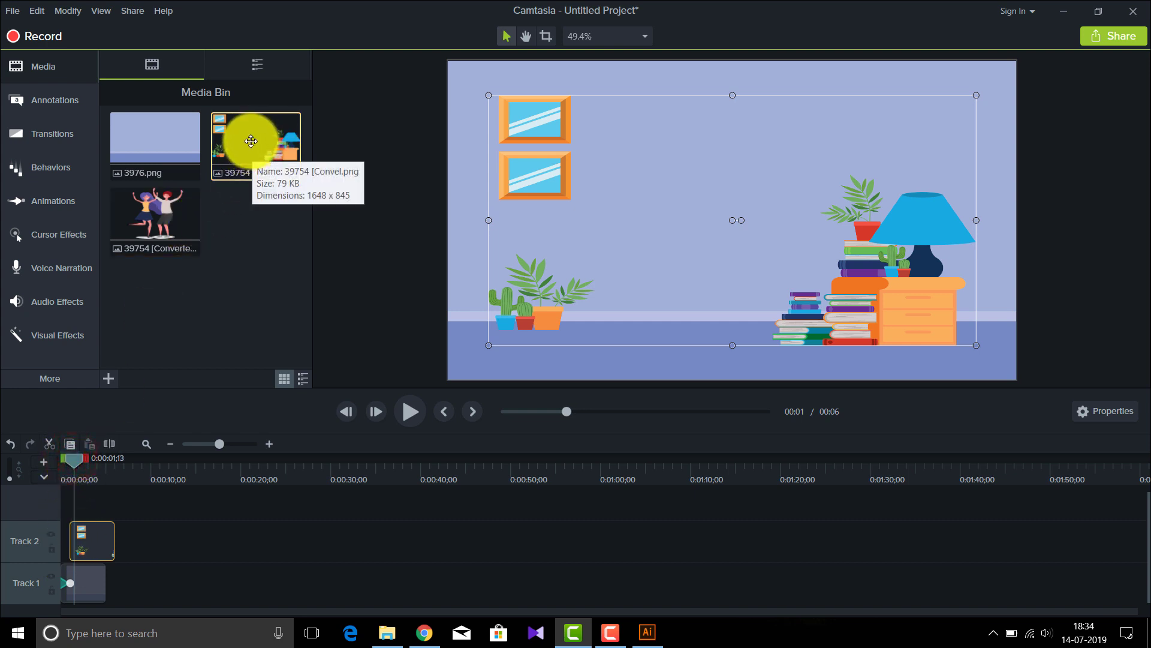
{"action": "left_click_drag", "start_coordinate": [70, 460], "coordinate": [67, 463]}
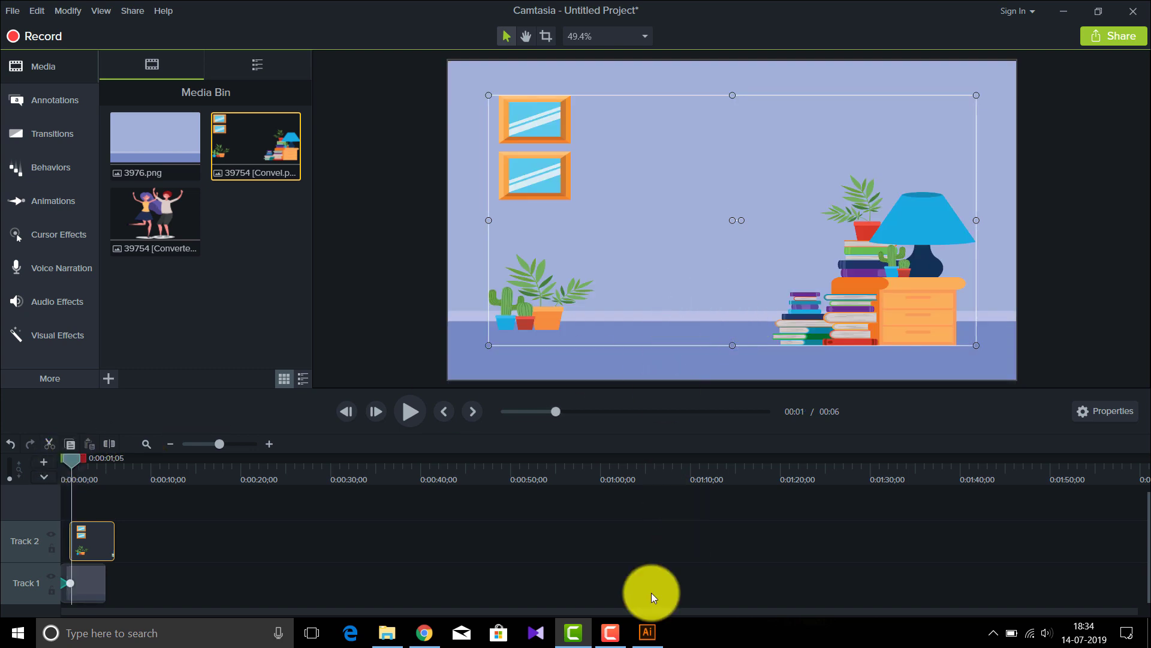
{"action": "left_click_drag", "start_coordinate": [95, 545], "coordinate": [91, 545]}
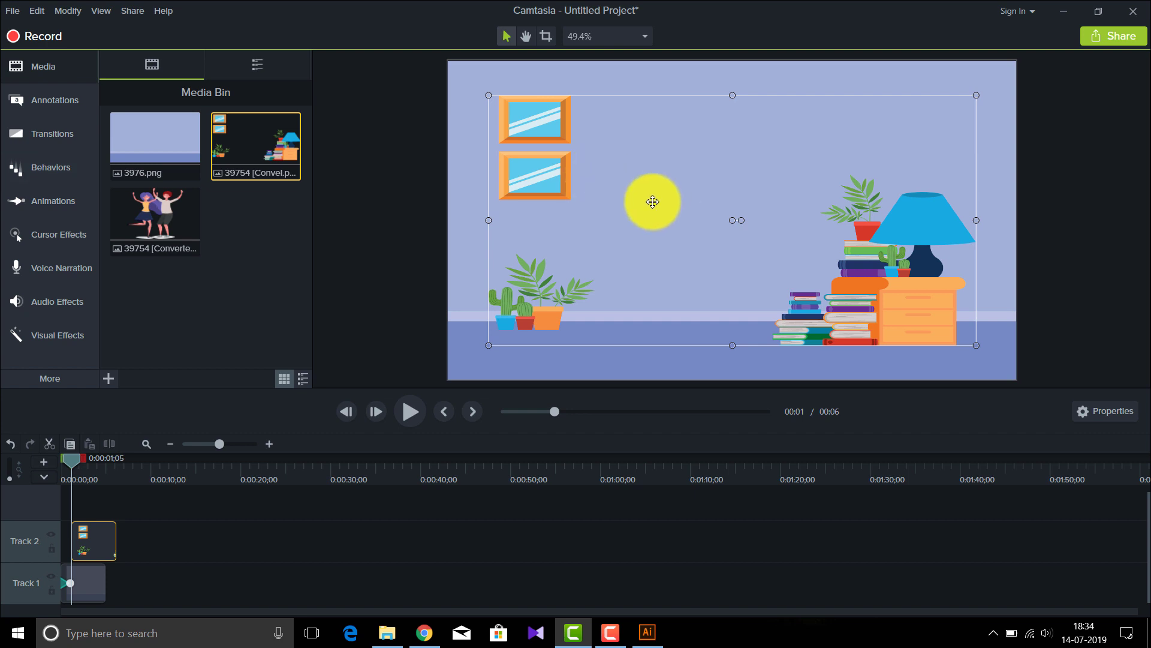
{"action": "left_click_drag", "start_coordinate": [652, 202], "coordinate": [132, 206]}
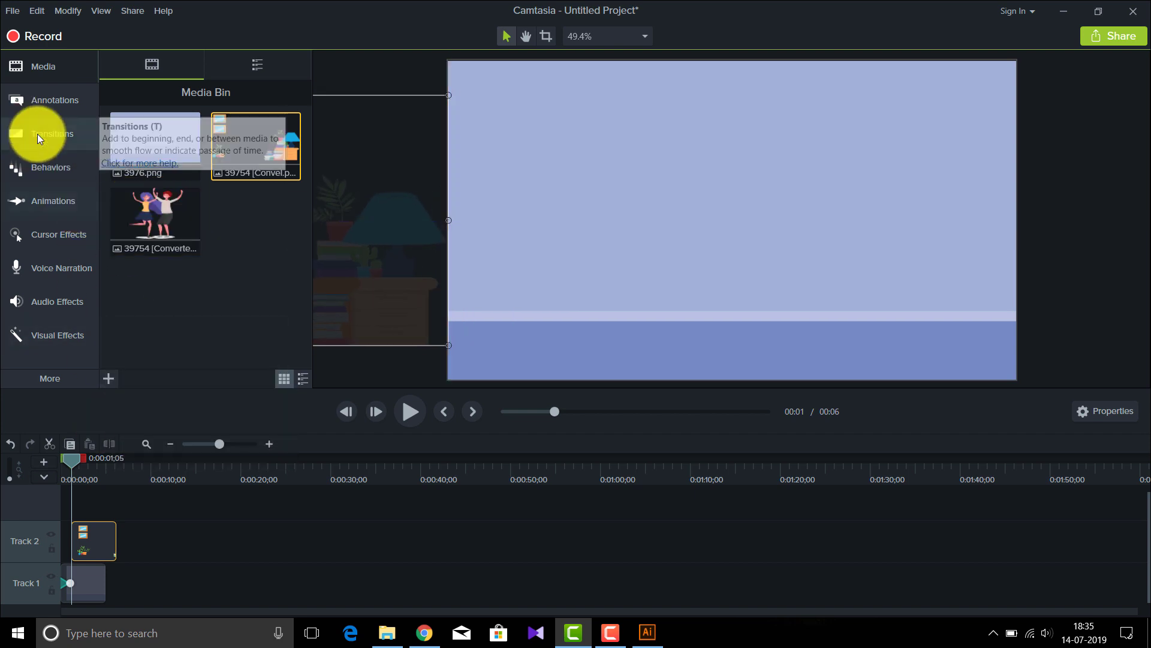
Add a Custom animation to the start of the furniture clip on Track 2 and move the furniture into the canvas at 0:00:02;05
{"action": "left_click", "coordinate": [45, 209]}
{"action": "left_click_drag", "start_coordinate": [142, 114], "coordinate": [77, 552]}
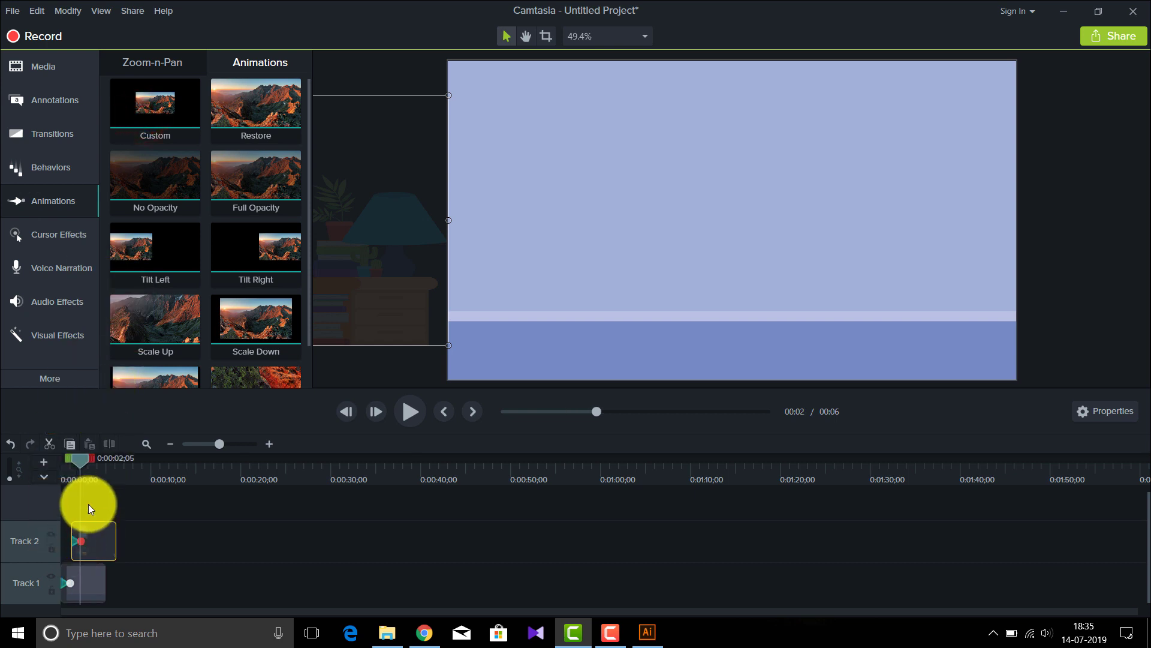
{"action": "left_click_drag", "start_coordinate": [378, 200], "coordinate": [895, 206]}
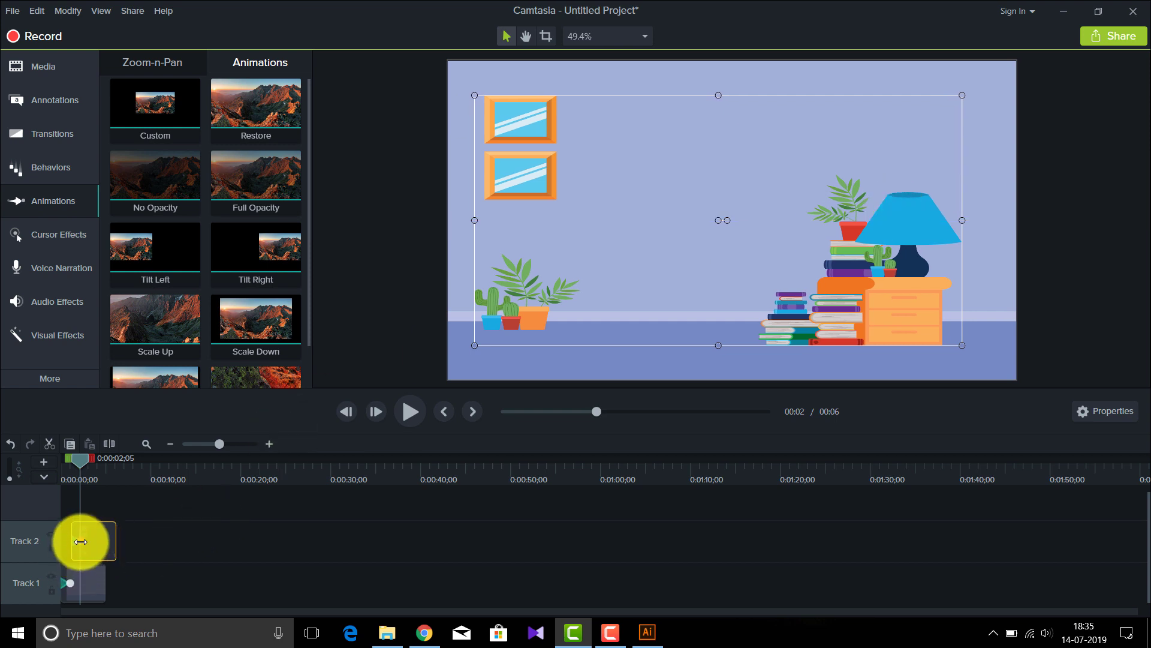
Change the easing of the furniture clip's animation and play the slide-in from the start of the timeline
{"action": "right_click", "coordinate": [78, 541]}
{"action": "left_click", "coordinate": [128, 506]}
{"action": "left_click", "coordinate": [290, 521]}
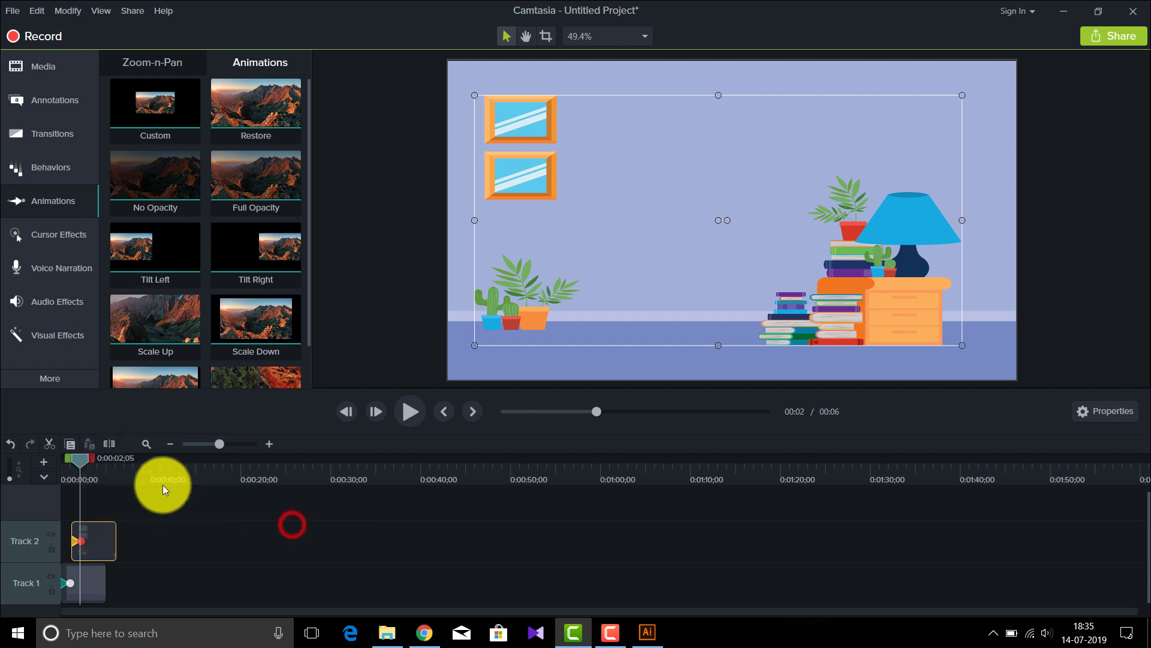
{"action": "left_click", "coordinate": [72, 459]}
{"action": "left_click", "coordinate": [61, 470]}
{"action": "left_click", "coordinate": [409, 413]}
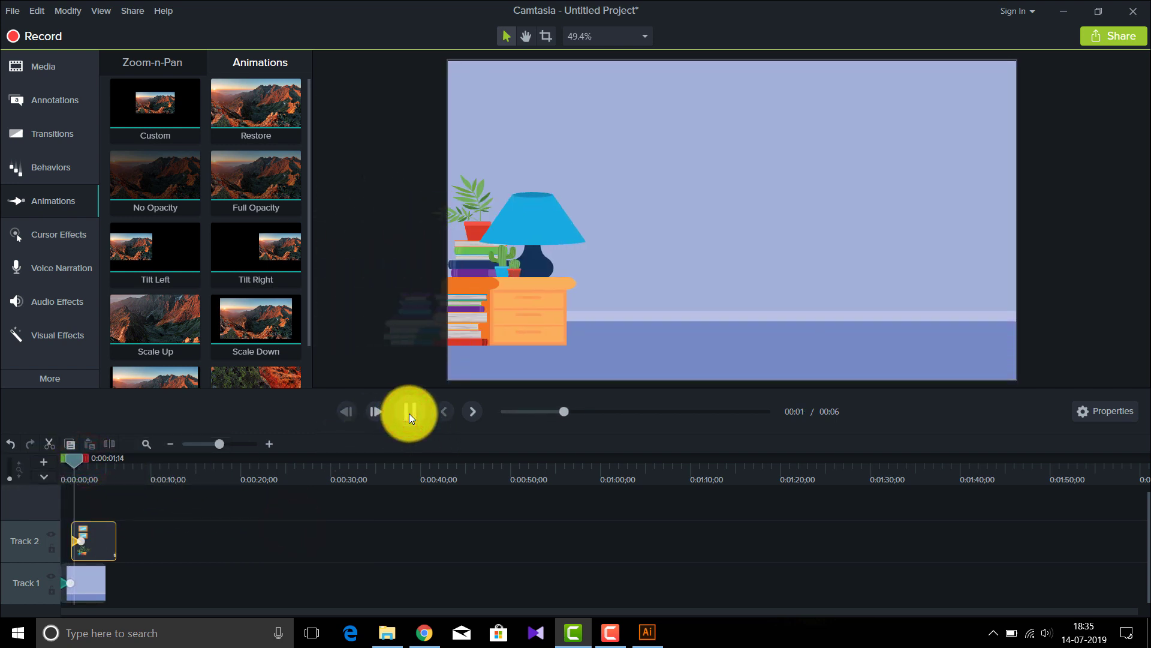
{"action": "left_click", "coordinate": [409, 413]}
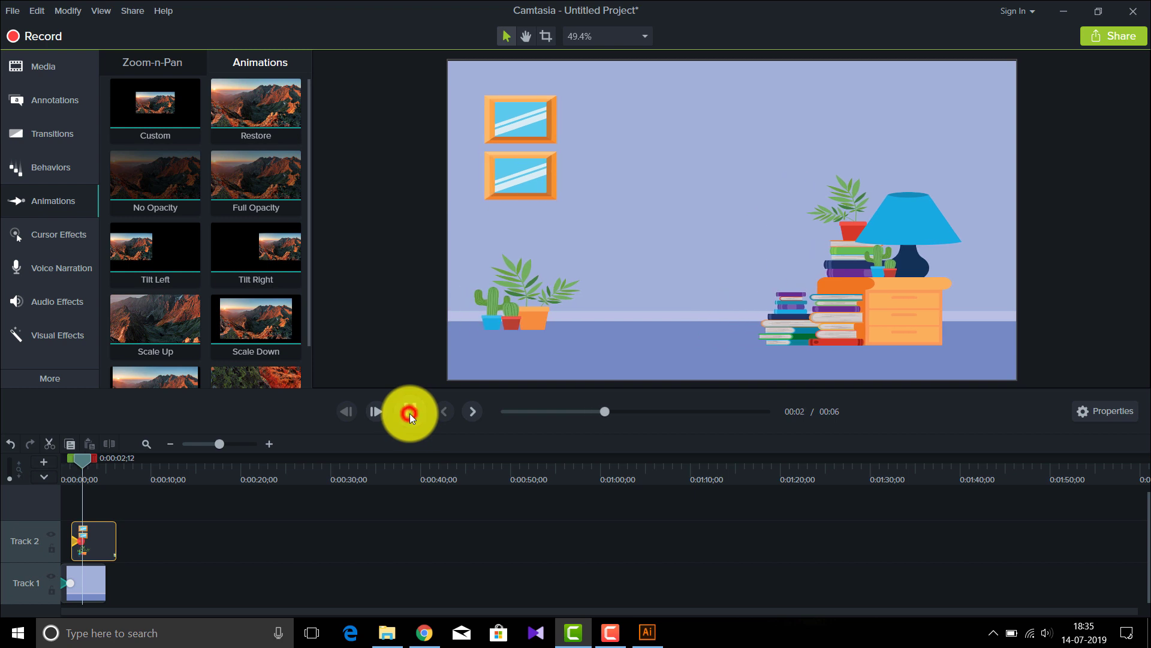
Place the dancing-couple image on Track 3, starting where the furniture animation ends
{"action": "left_click", "coordinate": [44, 68]}
{"action": "left_click_drag", "start_coordinate": [162, 223], "coordinate": [97, 511]}
{"action": "left_click", "coordinate": [155, 118]}
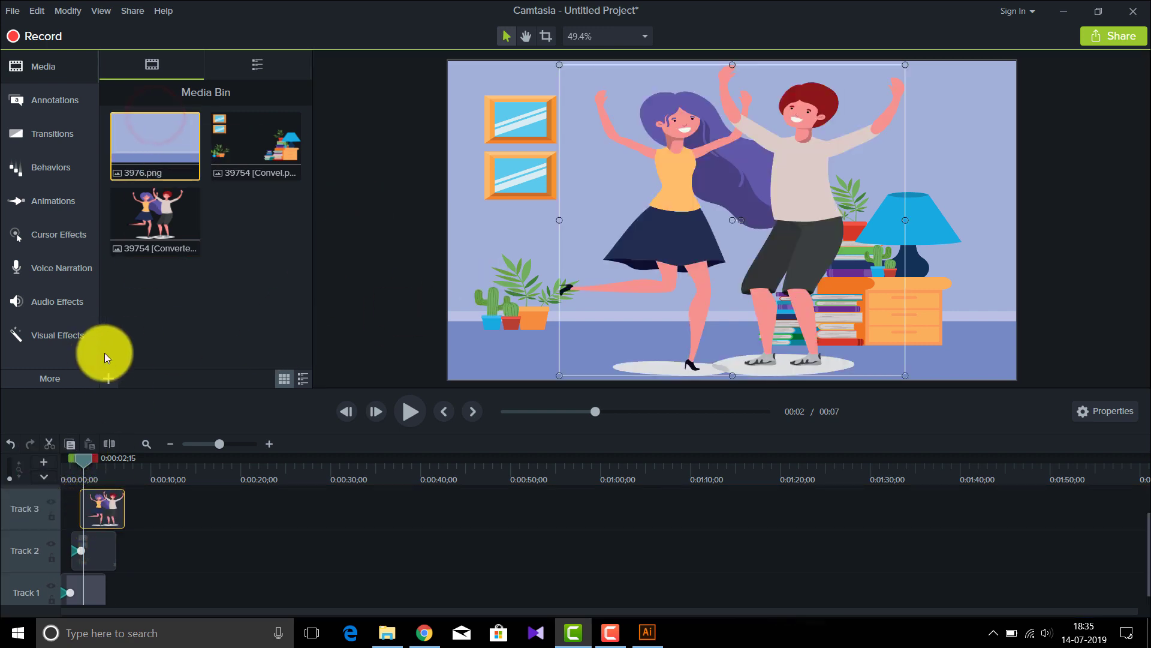
Add a Custom animation to the start of the couple clip and move the couple below the canvas at 0:00:02;05
{"action": "left_click_drag", "start_coordinate": [76, 456], "coordinate": [81, 462]}
{"action": "left_click", "coordinate": [44, 198]}
{"action": "left_click_drag", "start_coordinate": [120, 137], "coordinate": [83, 511]}
{"action": "left_click_drag", "start_coordinate": [88, 466], "coordinate": [78, 469]}
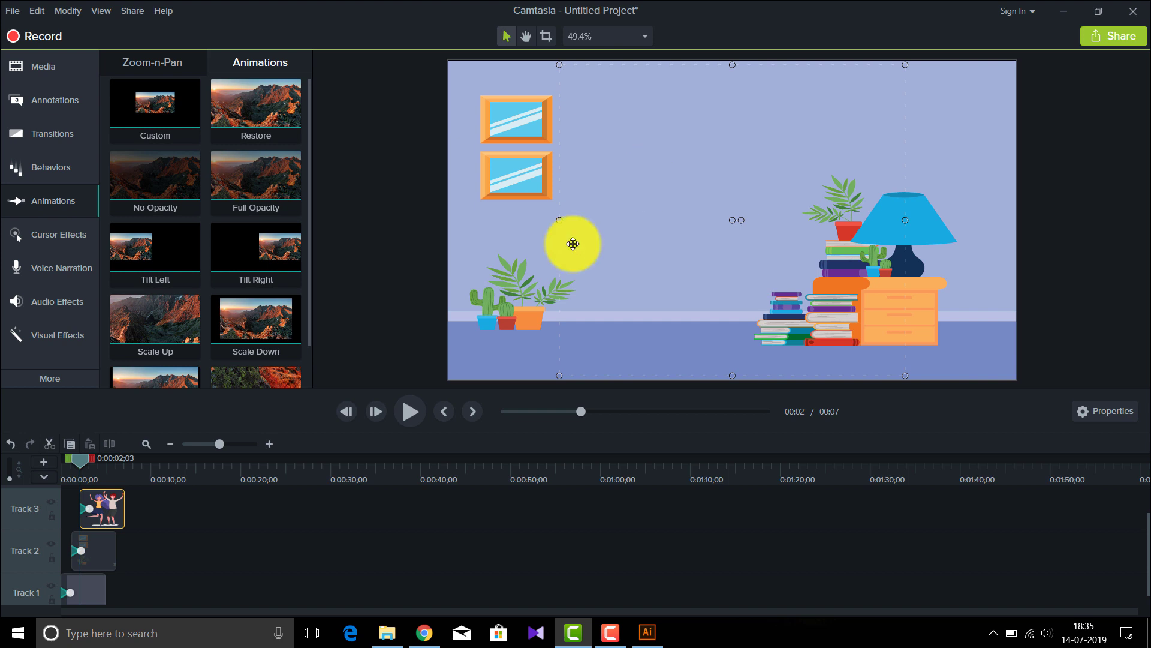
{"action": "left_click", "coordinate": [77, 463]}
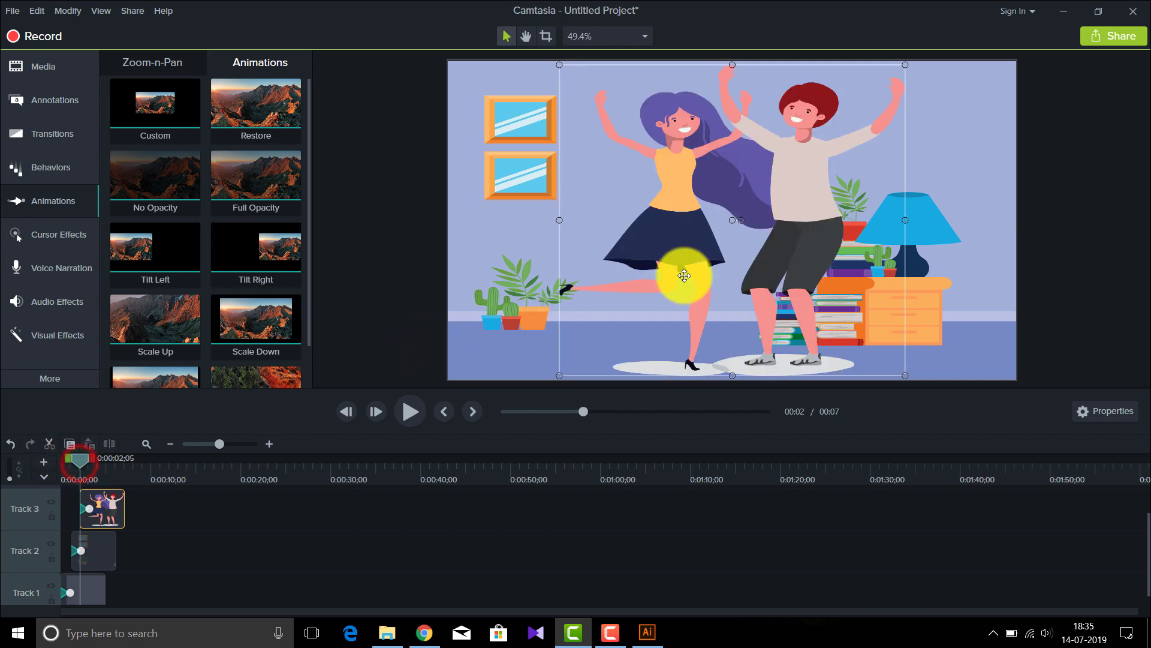
{"action": "left_click_drag", "start_coordinate": [693, 196], "coordinate": [699, 517]}
Shift the couple slightly left on the canvas at 0:00:03;10 and play the scene from the start to check it
{"action": "left_click_drag", "start_coordinate": [77, 469], "coordinate": [91, 474]}
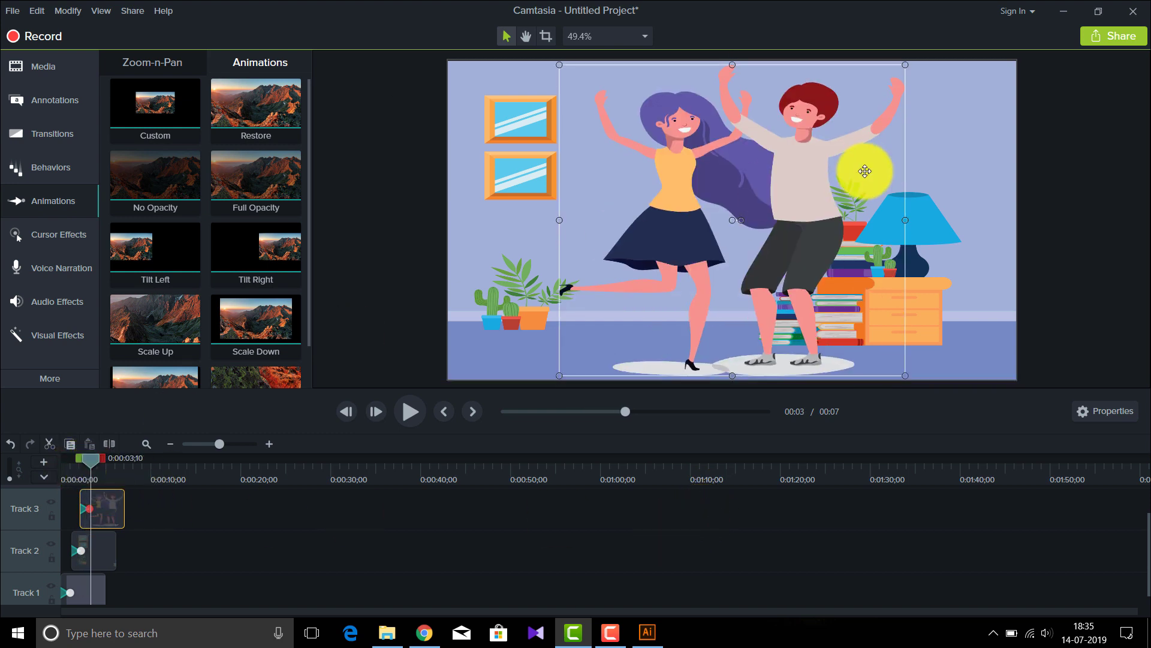
{"action": "left_click_drag", "start_coordinate": [788, 169], "coordinate": [744, 172]}
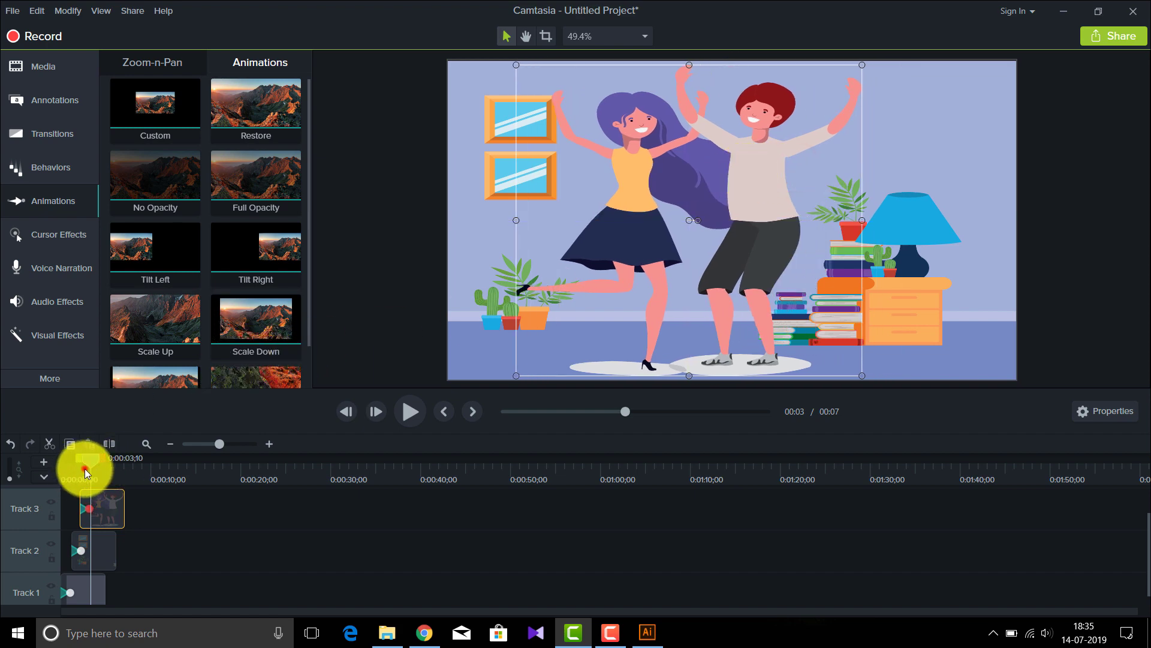
{"action": "left_click_drag", "start_coordinate": [88, 474], "coordinate": [64, 474]}
{"action": "left_click", "coordinate": [404, 399]}
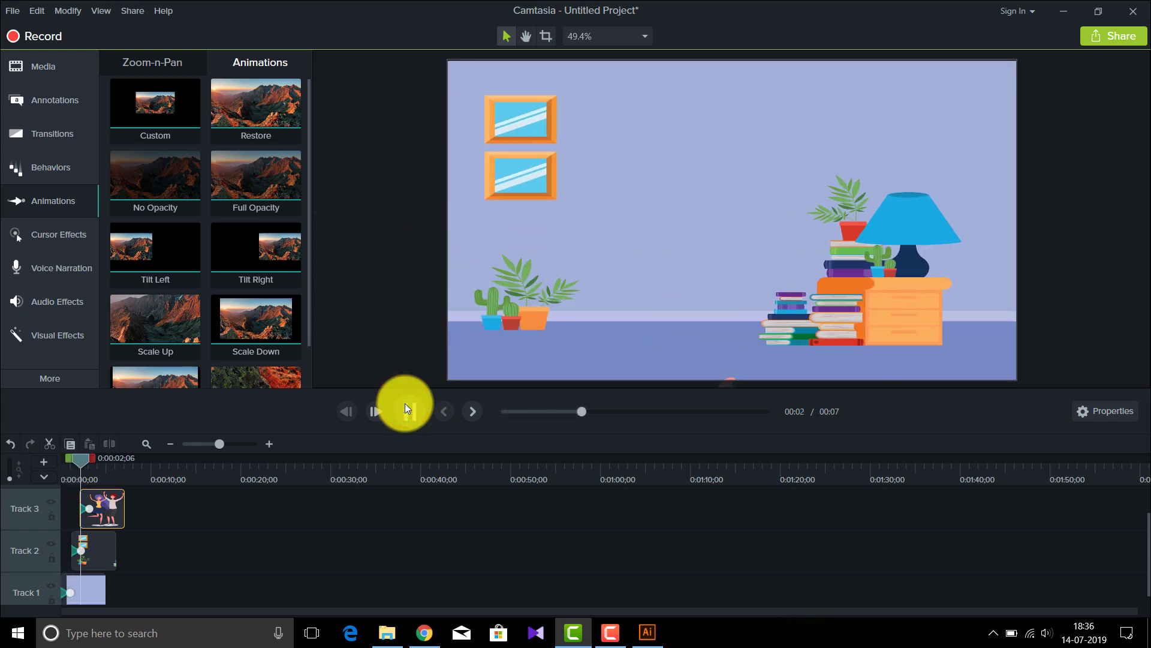
{"action": "left_click", "coordinate": [405, 406]}
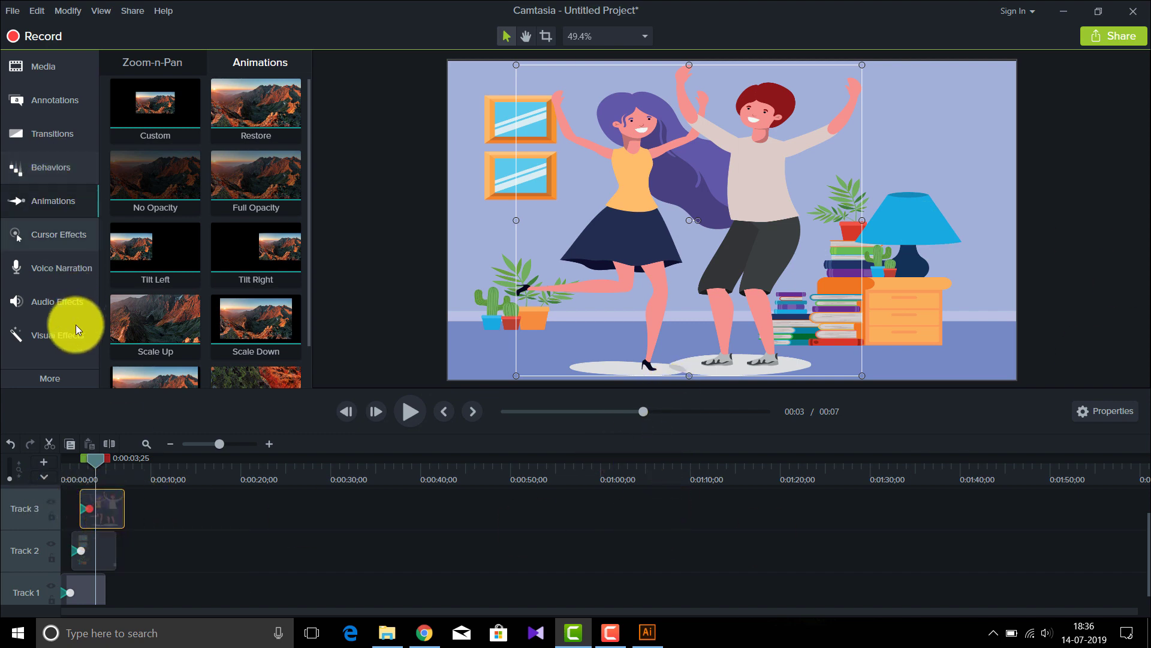
Add a Circle stretch transition to the furniture clip's end and extend the background and furniture clips to the end of the couple clip
{"action": "left_click", "coordinate": [67, 141]}
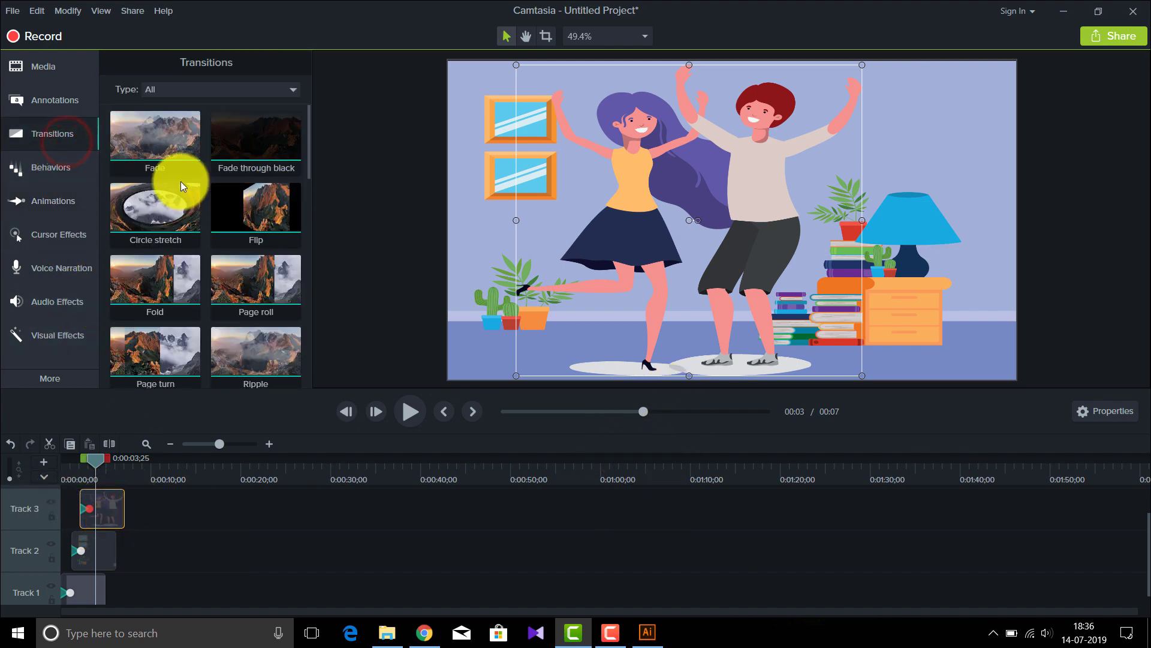
{"action": "mouse_move", "coordinate": [172, 243]}
{"action": "left_mouse_down"}
{"action": "mouse_move", "coordinate": [192, 430]}
{"action": "mouse_move", "coordinate": [150, 496]}
{"action": "mouse_move", "coordinate": [159, 588]}
{"action": "mouse_move", "coordinate": [106, 566]}
{"action": "mouse_move", "coordinate": [113, 554]}
{"action": "left_mouse_up"}
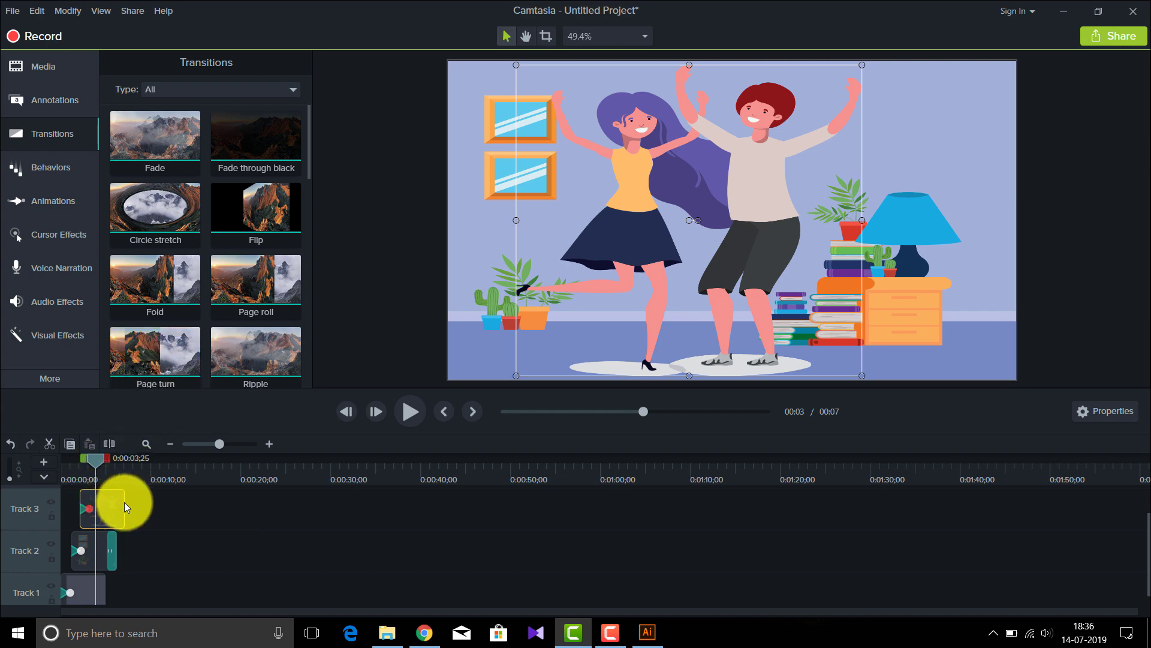
{"action": "left_click", "coordinate": [95, 594]}
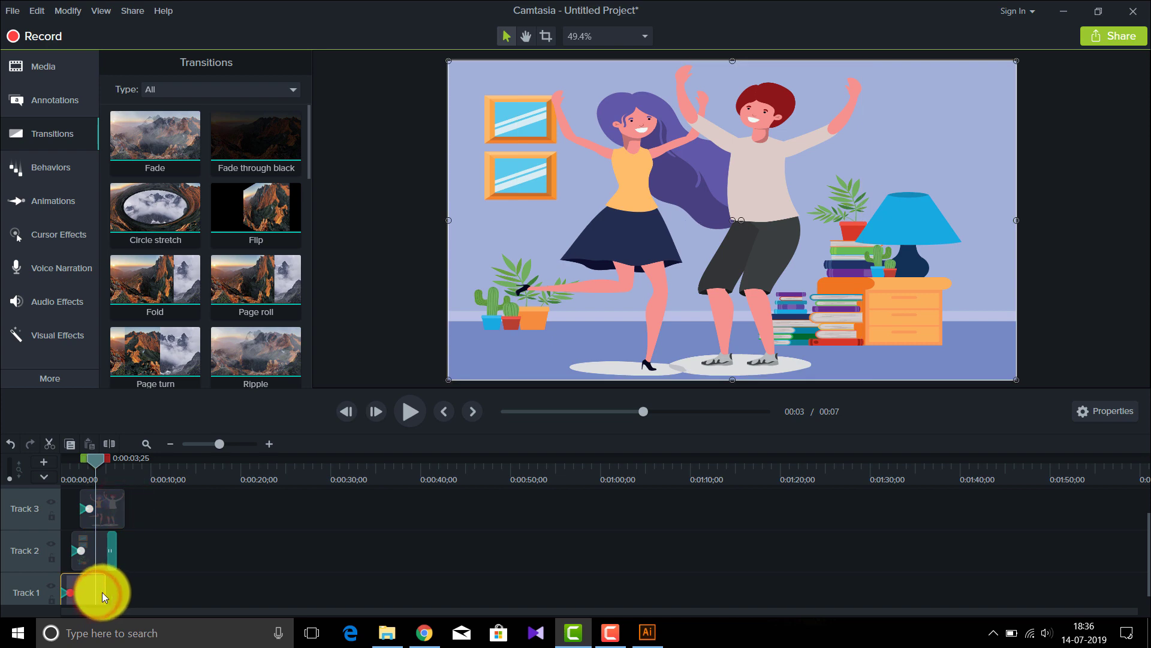
{"action": "mouse_move", "coordinate": [105, 592]}
{"action": "left_mouse_down"}
{"action": "mouse_move", "coordinate": [134, 593]}
{"action": "mouse_move", "coordinate": [123, 591]}
{"action": "left_mouse_up"}
{"action": "left_click", "coordinate": [112, 558]}
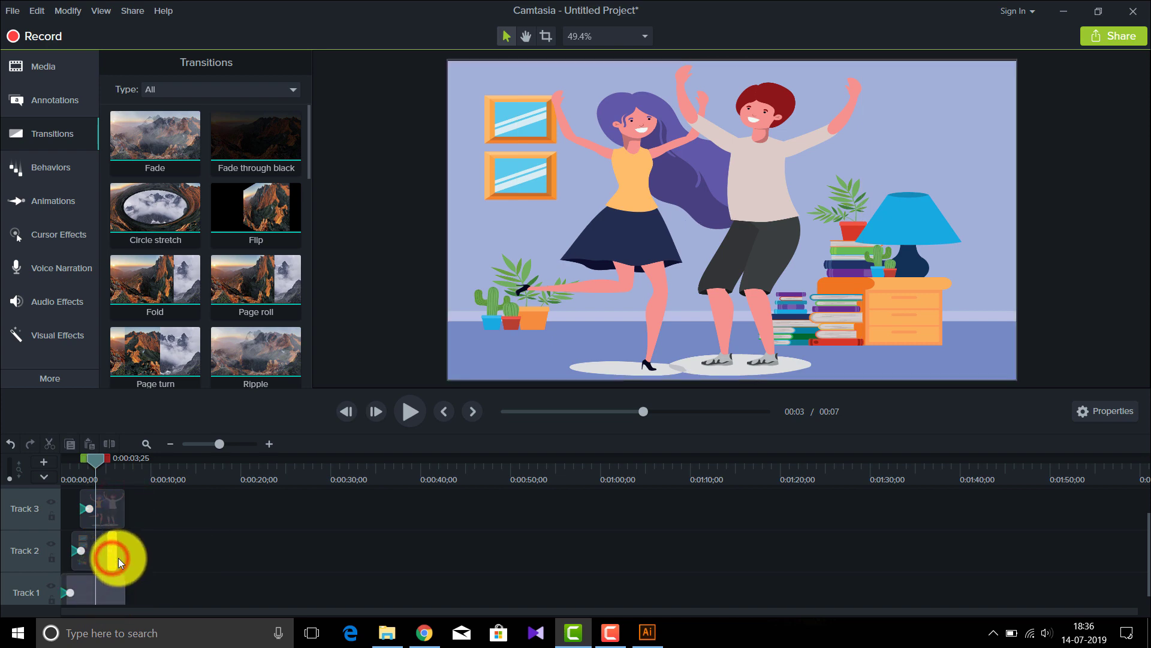
{"action": "left_click", "coordinate": [116, 557]}
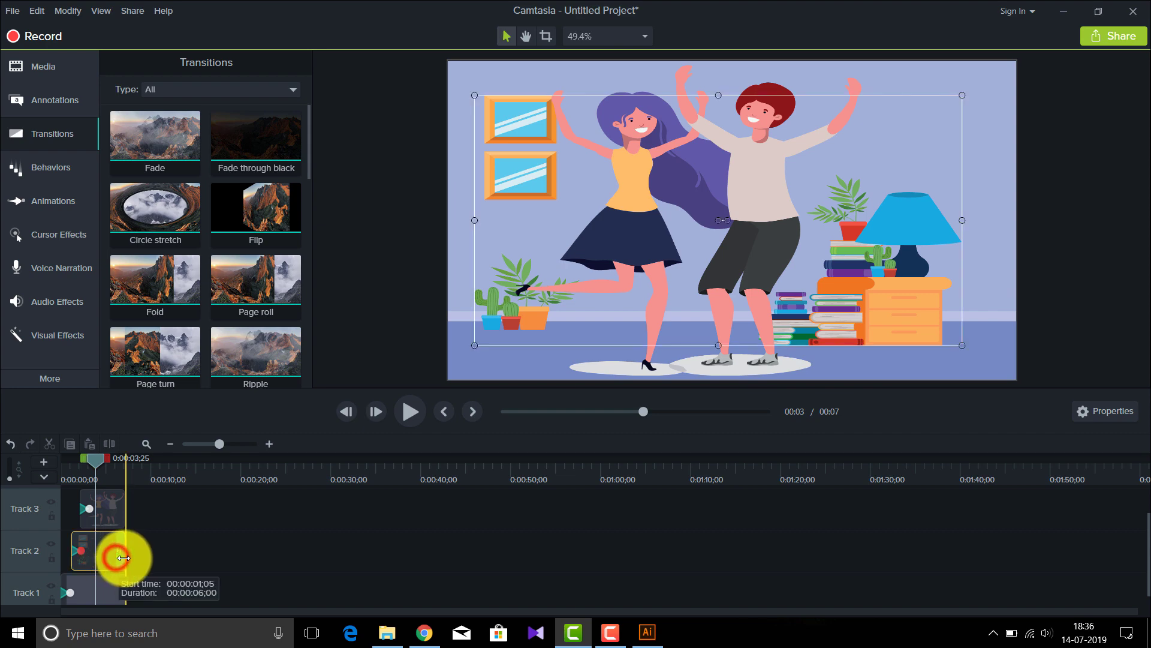
Add a Glow transition to the end of the couple clip on Track 3
{"action": "left_click", "coordinate": [101, 504]}
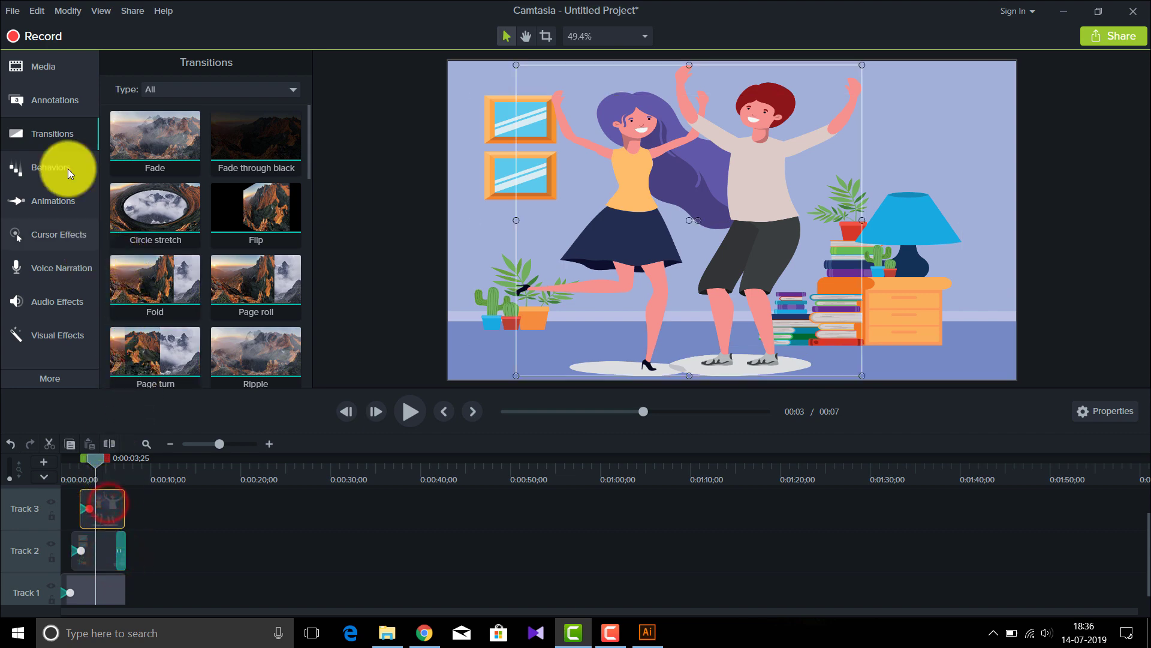
{"action": "scroll", "coordinate": [240, 246], "scroll_direction": "down", "scroll_amount": 5}
{"action": "scroll", "coordinate": [222, 276], "scroll_direction": "down", "scroll_amount": 3}
{"action": "scroll", "coordinate": [228, 279], "scroll_direction": "up", "scroll_amount": 4}
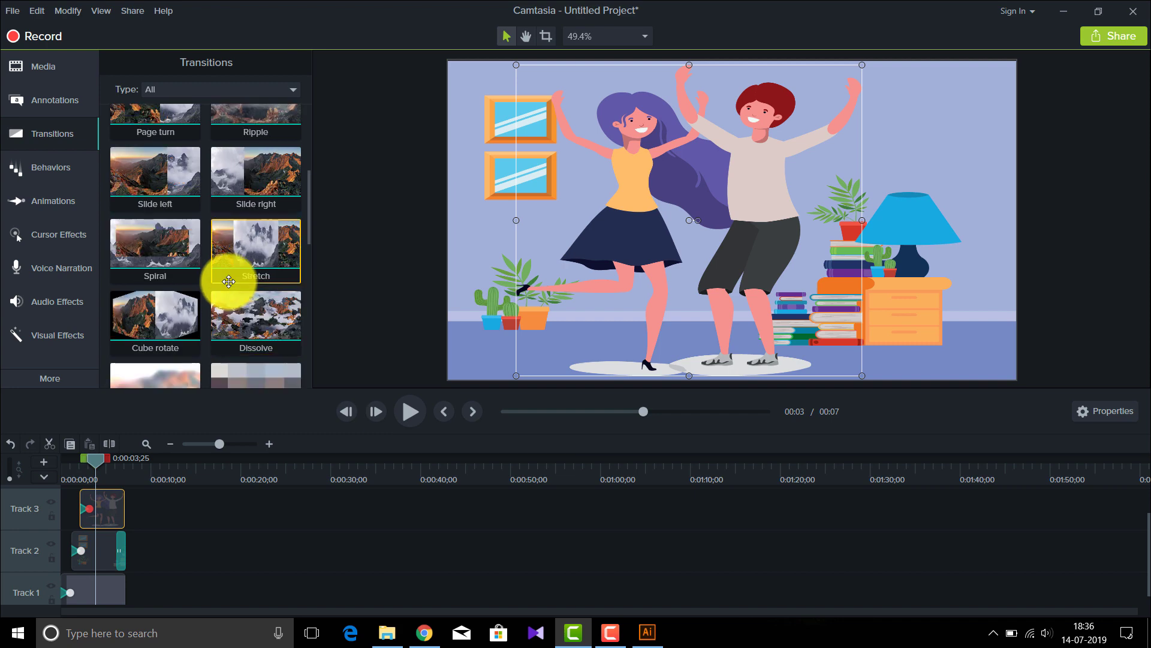
{"action": "scroll", "coordinate": [192, 200], "scroll_direction": "up", "scroll_amount": 2}
{"action": "scroll", "coordinate": [174, 252], "scroll_direction": "down", "scroll_amount": 4}
{"action": "mouse_move", "coordinate": [154, 321]}
{"action": "left_mouse_down"}
{"action": "mouse_move", "coordinate": [159, 458]}
{"action": "mouse_move", "coordinate": [124, 515]}
{"action": "mouse_move", "coordinate": [123, 496]}
{"action": "left_mouse_up"}
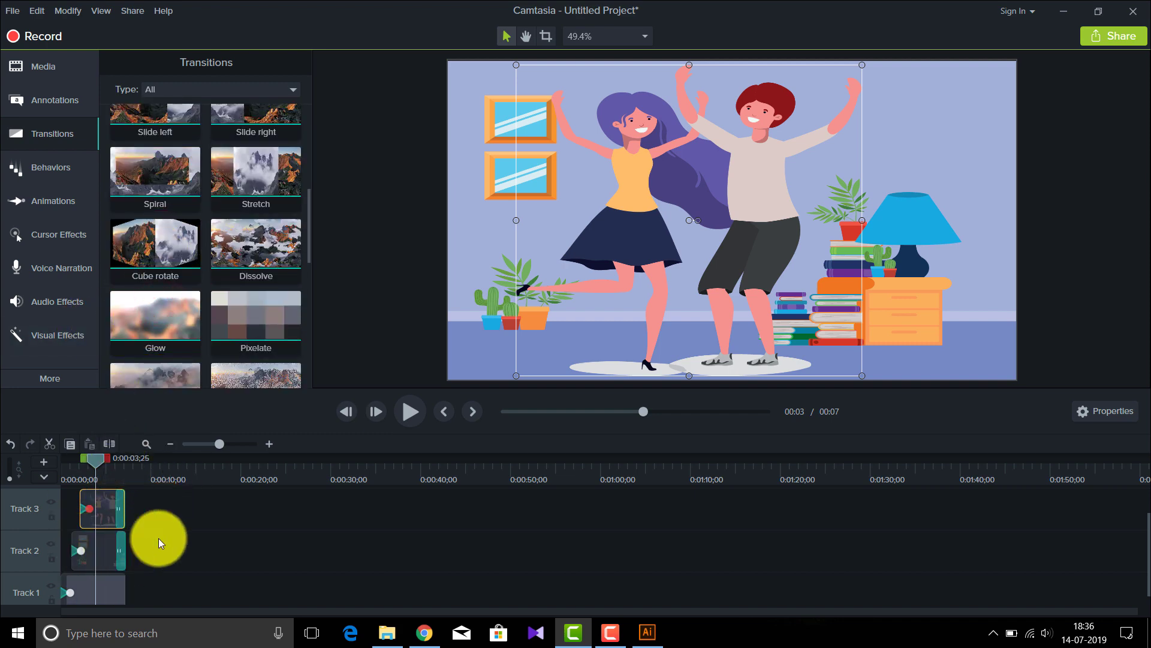
Add a Fade transition to the end of the background clip on Track 1
{"action": "scroll", "coordinate": [141, 332], "scroll_direction": "down", "scroll_amount": 2}
{"action": "scroll", "coordinate": [141, 330], "scroll_direction": "down", "scroll_amount": 3}
{"action": "scroll", "coordinate": [146, 318], "scroll_direction": "up", "scroll_amount": 8}
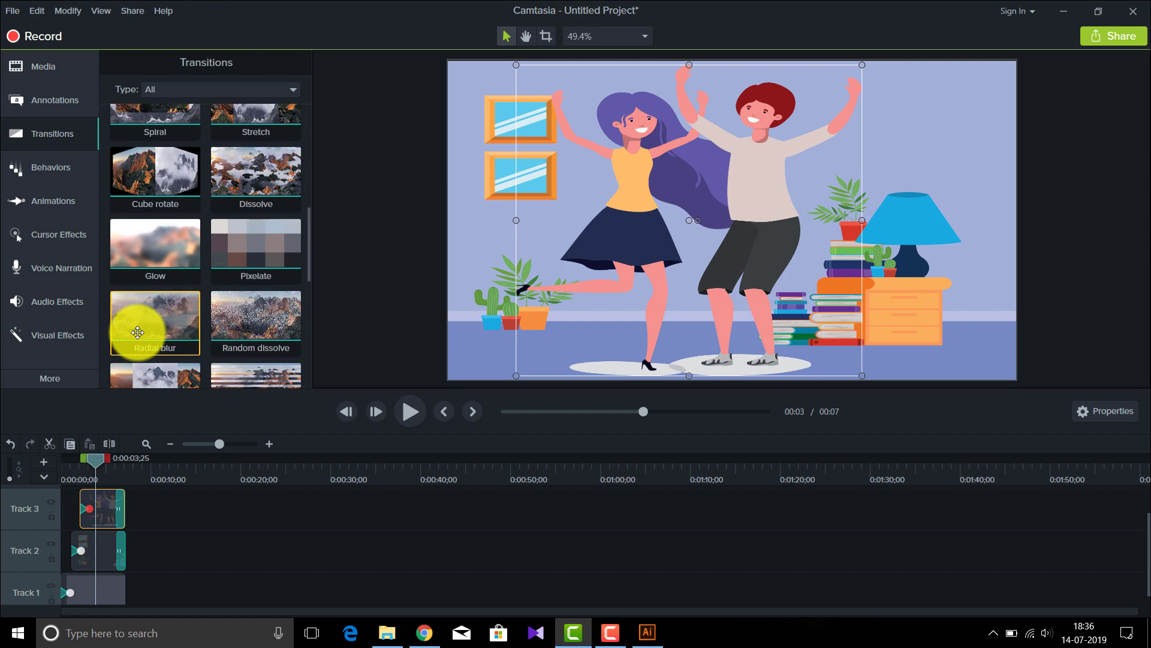
{"action": "mouse_move", "coordinate": [173, 157]}
{"action": "left_mouse_down"}
{"action": "mouse_move", "coordinate": [154, 630]}
{"action": "mouse_move", "coordinate": [119, 596]}
{"action": "left_mouse_up"}
Play the whole scene from the start to check the slide-ins and the closing transitions
{"action": "left_click_drag", "start_coordinate": [94, 461], "coordinate": [64, 460]}
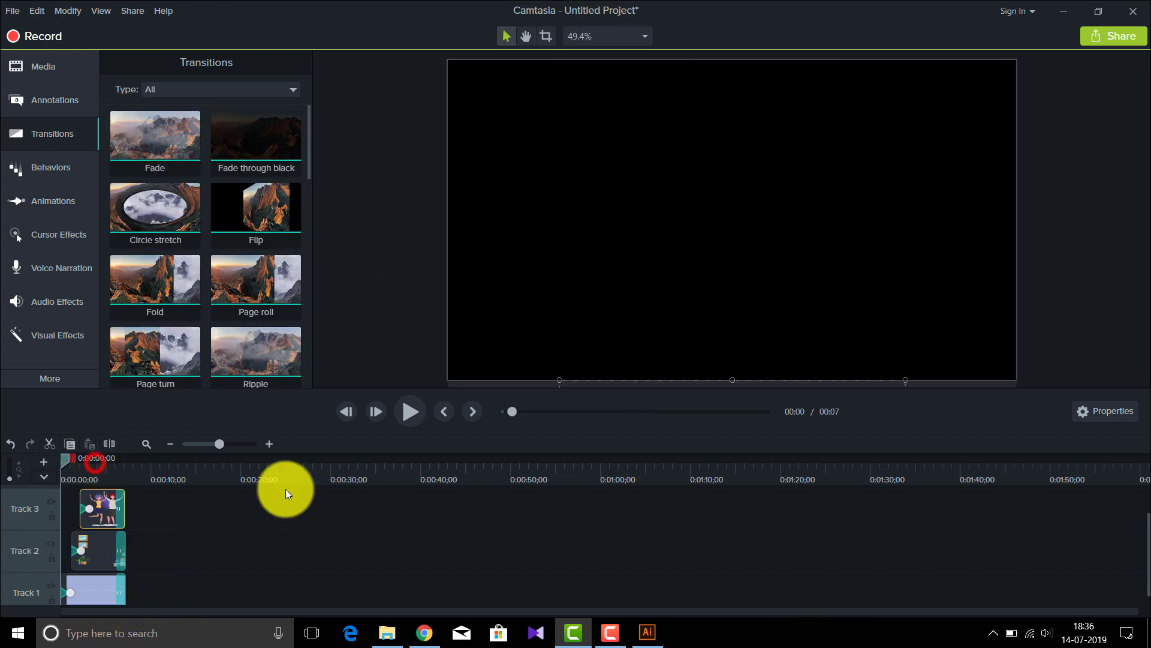
{"action": "left_click", "coordinate": [411, 413]}
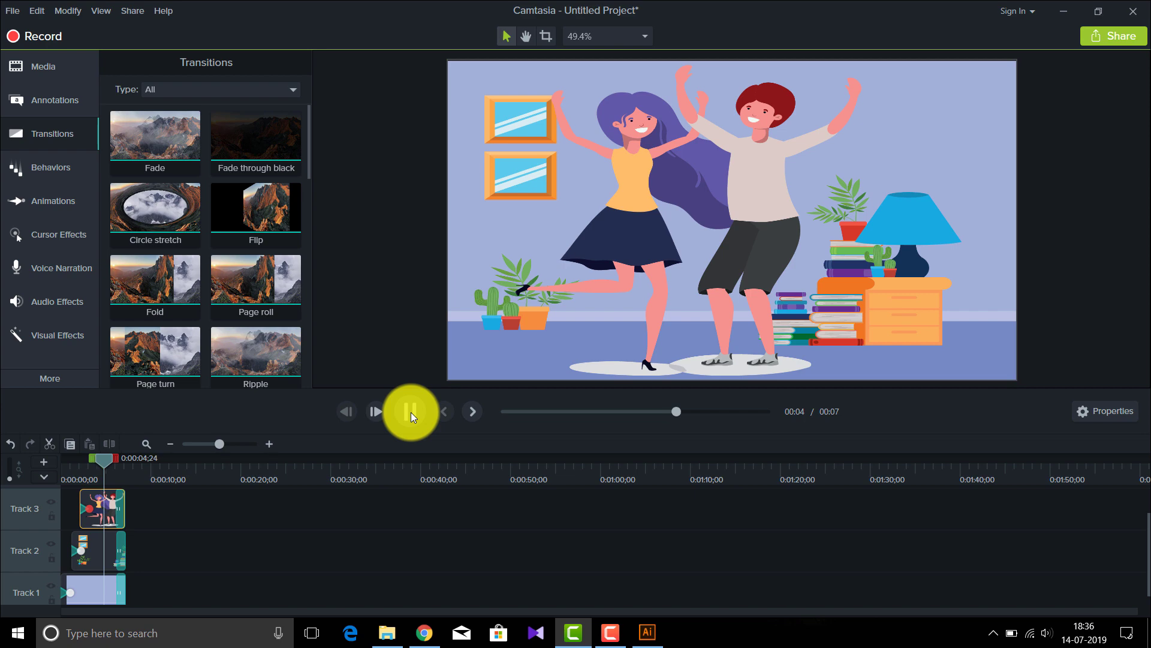
{"action": "left_click", "coordinate": [411, 412]}
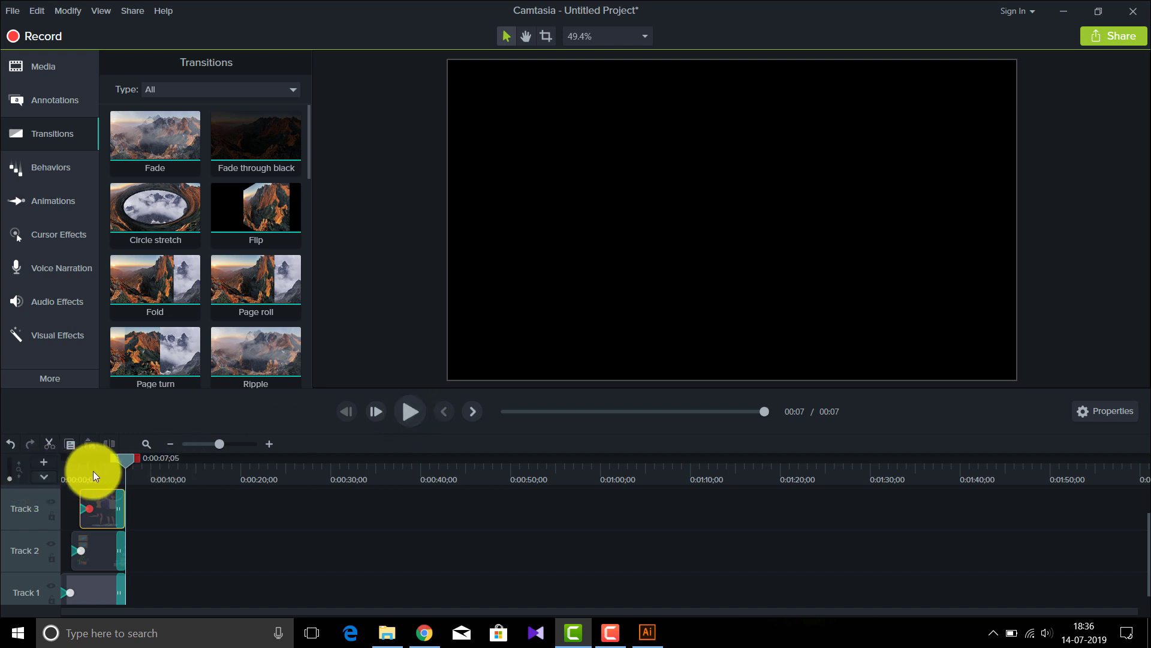
Return the playhead to the couple clip's start at 0:00:02;05 and display the available behaviors
{"action": "left_click_drag", "start_coordinate": [124, 461], "coordinate": [53, 459]}
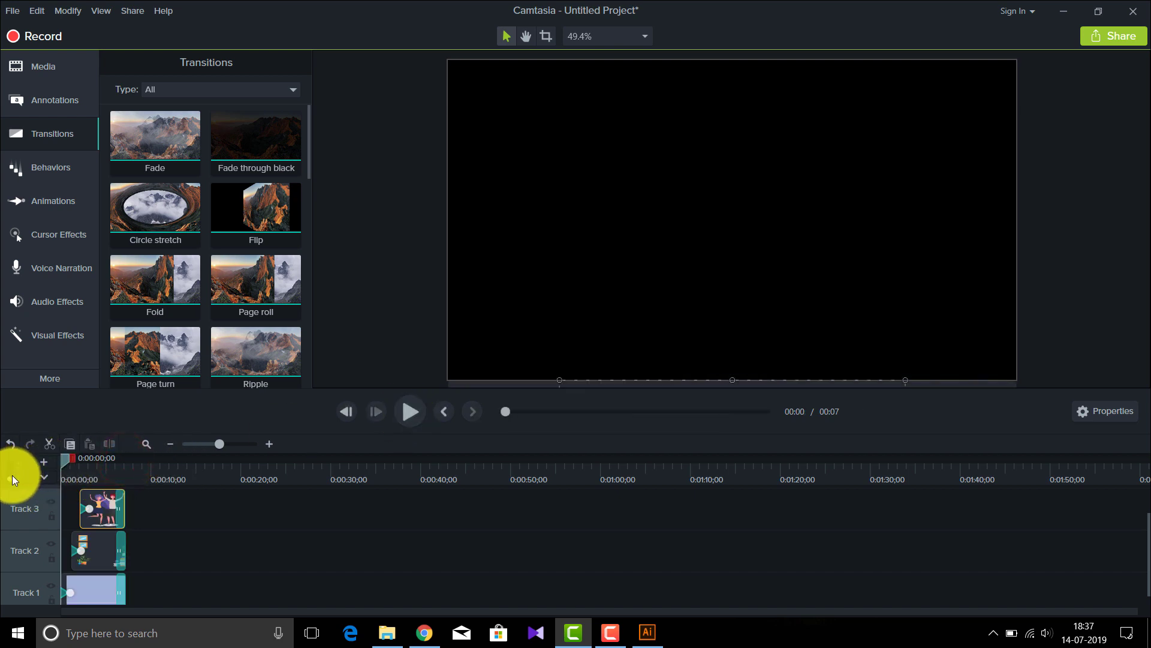
{"action": "left_click_drag", "start_coordinate": [56, 513], "coordinate": [79, 516]}
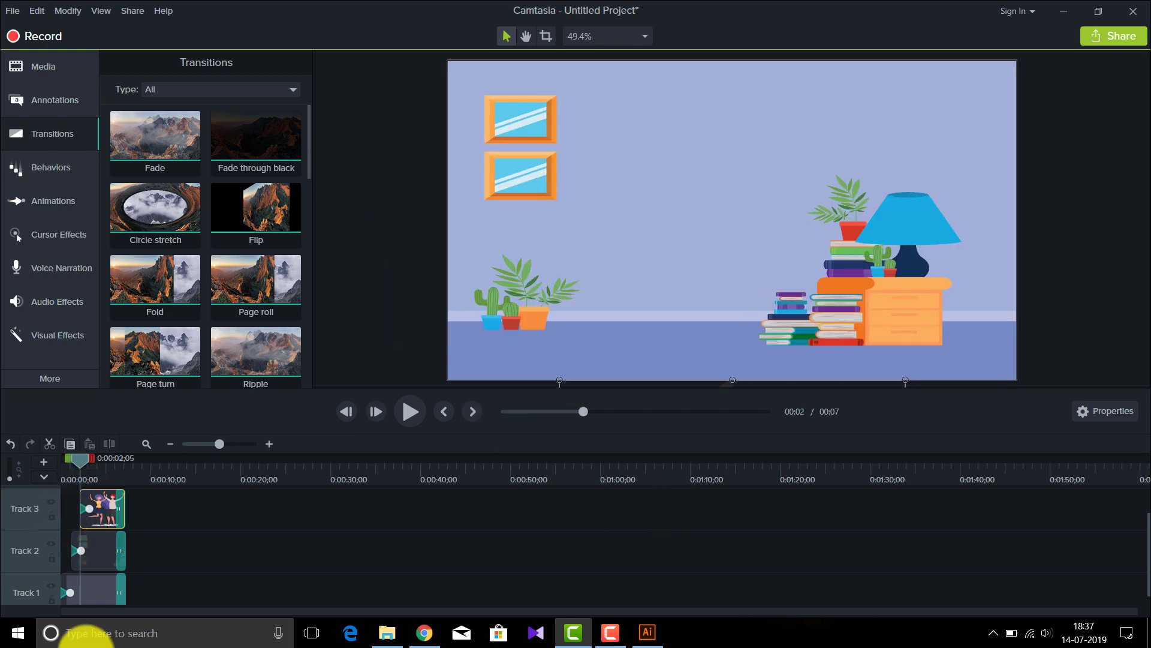
{"action": "left_click", "coordinate": [42, 189]}
{"action": "left_click", "coordinate": [45, 176]}
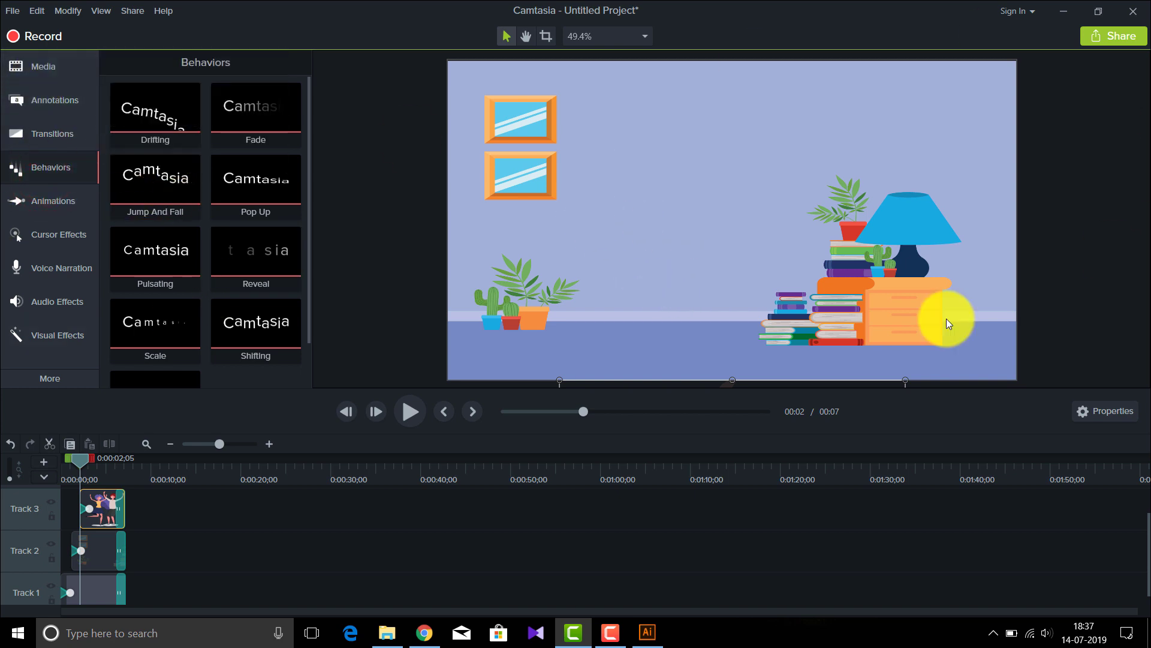
Switch to Chrome and open krishnasngamer.blogspot.com in a new tab
{"action": "left_click", "coordinate": [423, 623]}
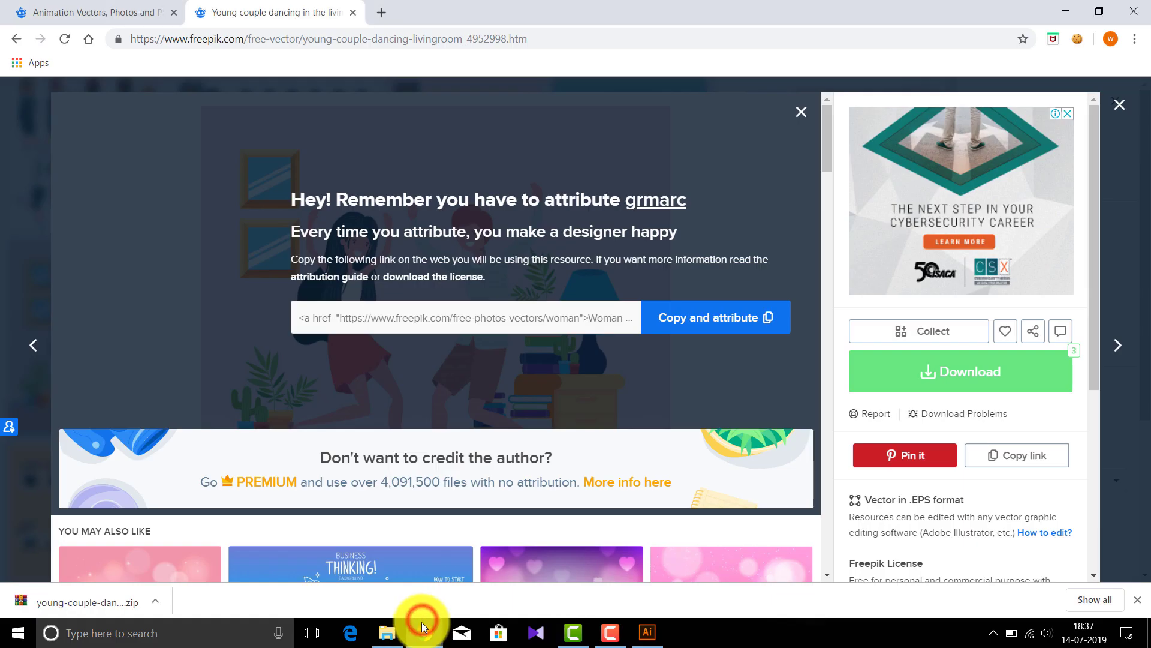
{"action": "left_click", "coordinate": [381, 13]}
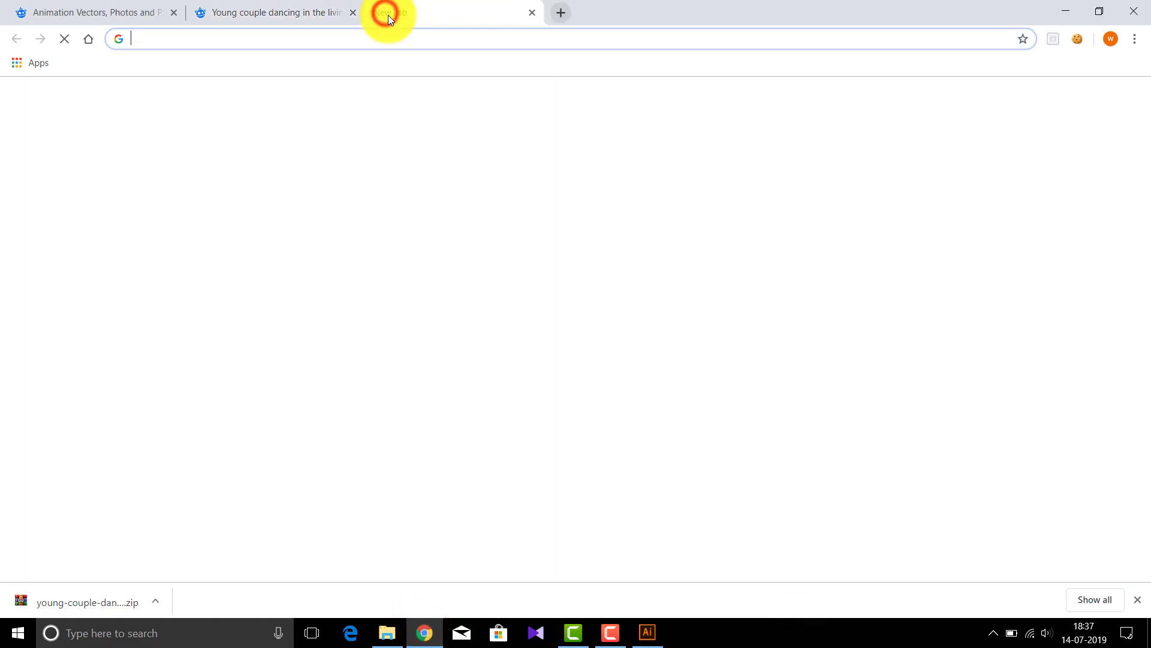
{"action": "type", "text": "krishnasngamer.blogspot.com"}
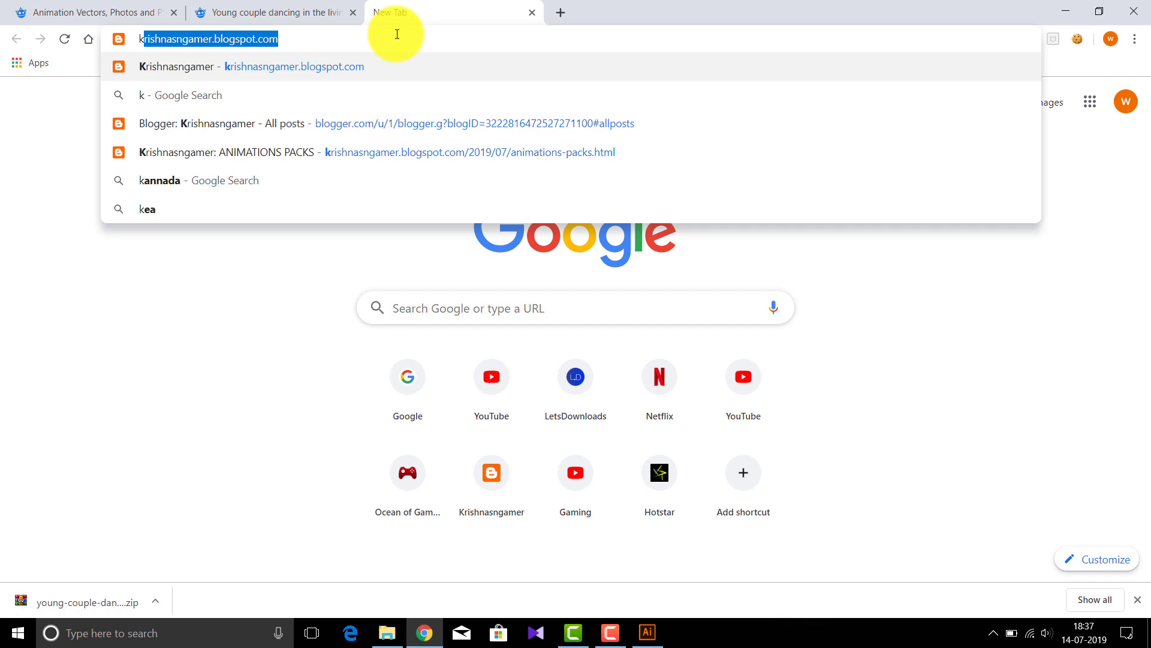
{"action": "key", "text": "Return"}
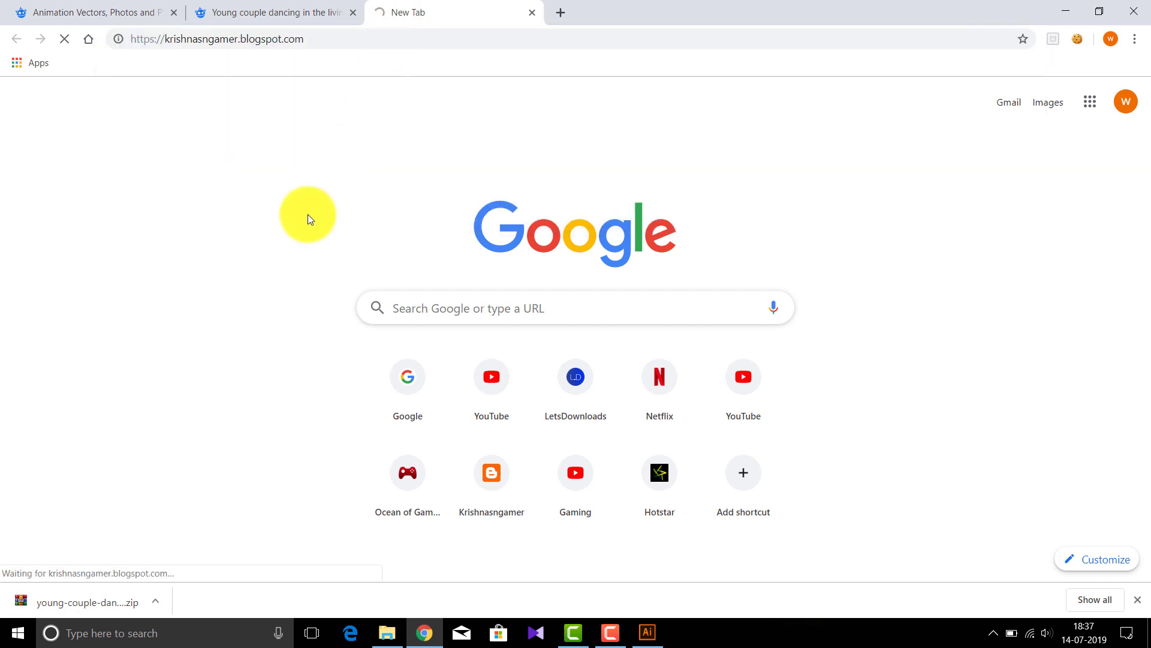
Play and skim the Animation Pack 1 preview video on the blog and return to Camtasia
{"action": "scroll", "coordinate": [398, 252], "scroll_direction": "down", "scroll_amount": 2}
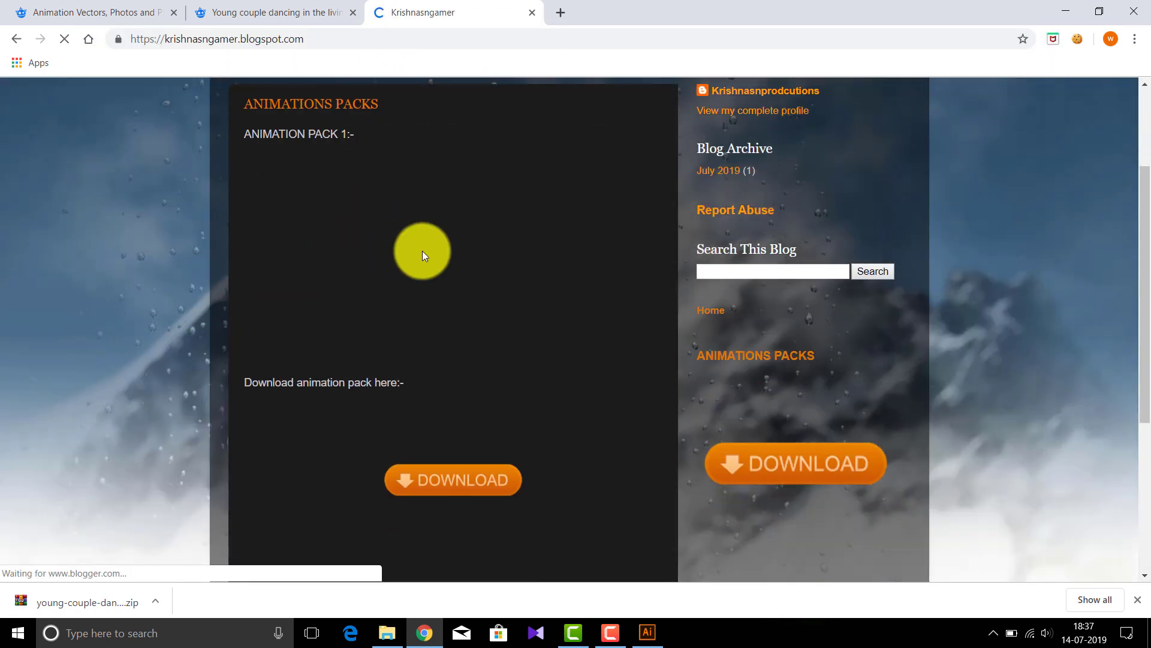
{"action": "left_click", "coordinate": [423, 214]}
{"action": "left_click", "coordinate": [454, 252]}
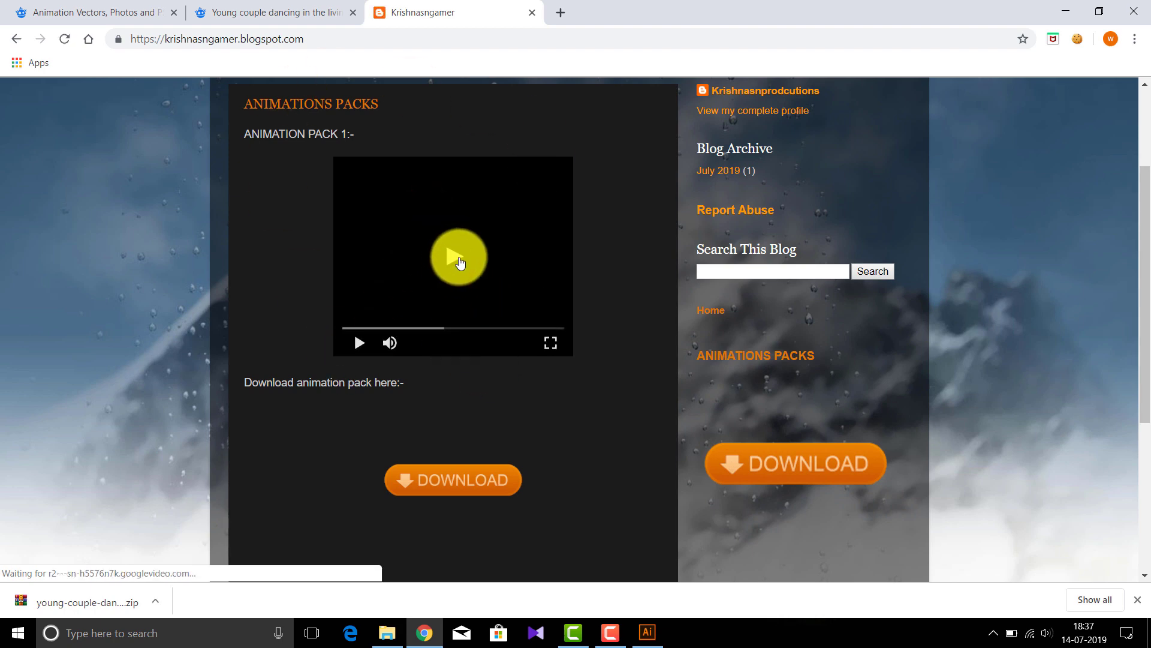
{"action": "left_click", "coordinate": [460, 259]}
{"action": "left_click", "coordinate": [353, 351]}
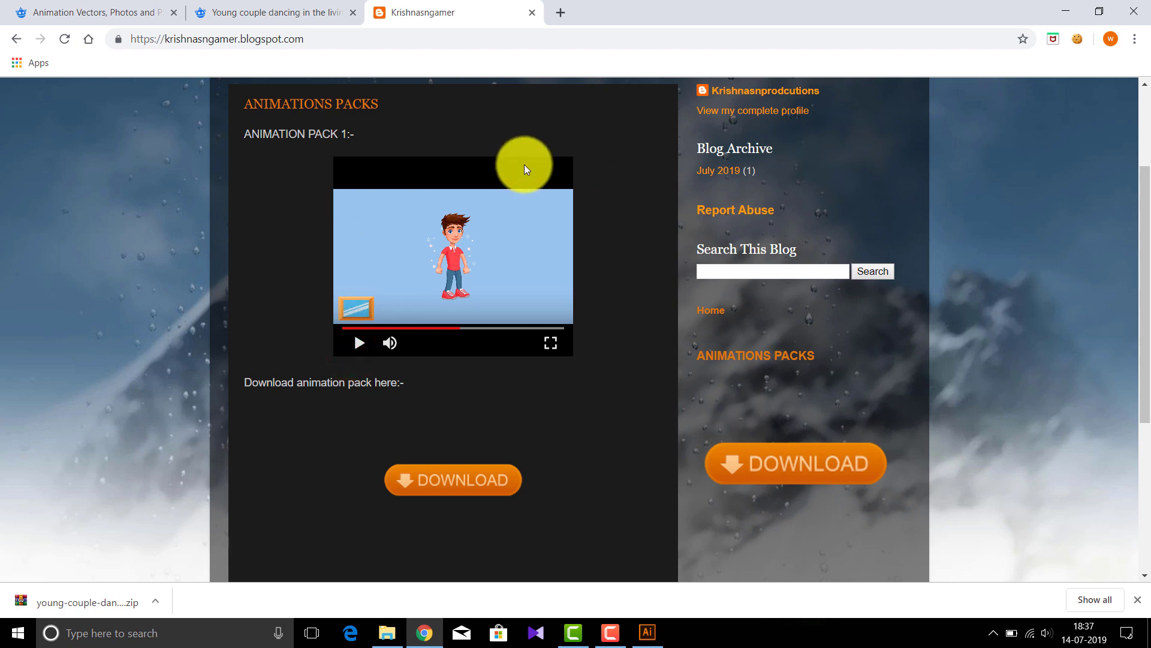
{"action": "left_click", "coordinate": [351, 328]}
{"action": "left_click", "coordinate": [470, 312]}
{"action": "left_click", "coordinate": [359, 341]}
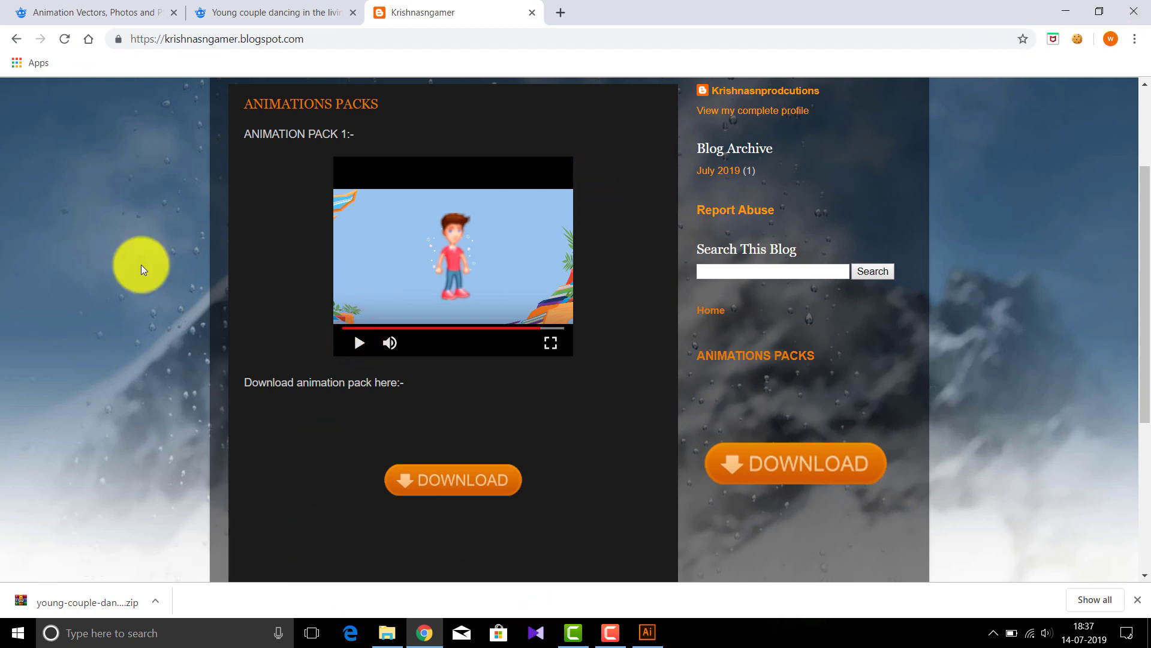
{"action": "left_click", "coordinate": [1065, 11]}
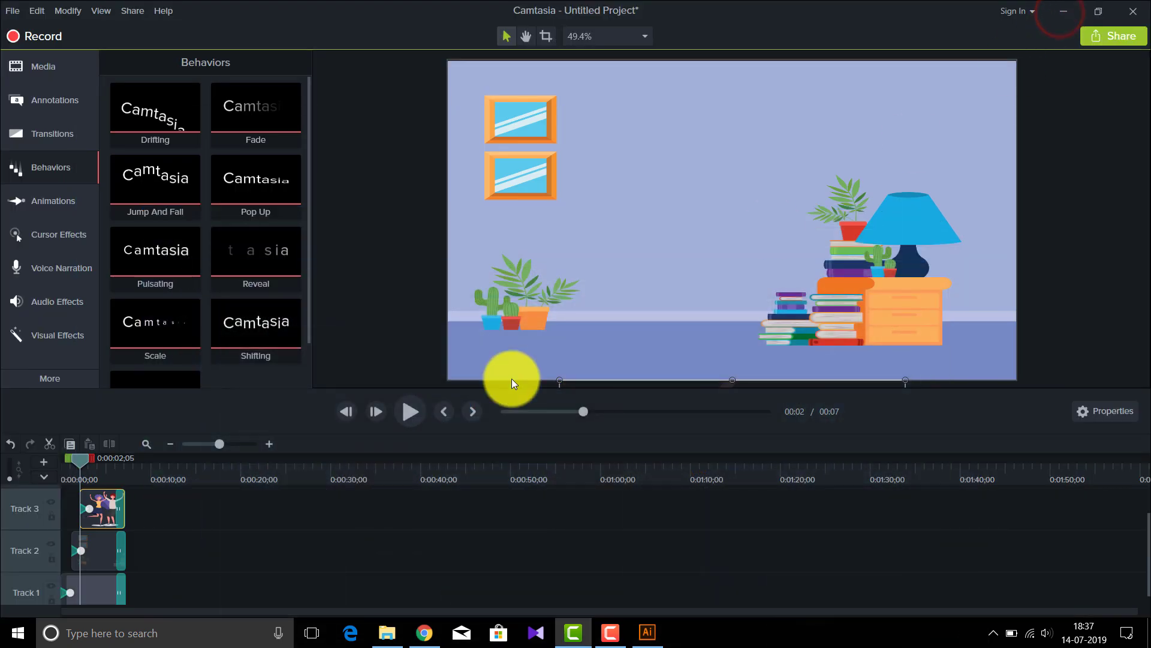